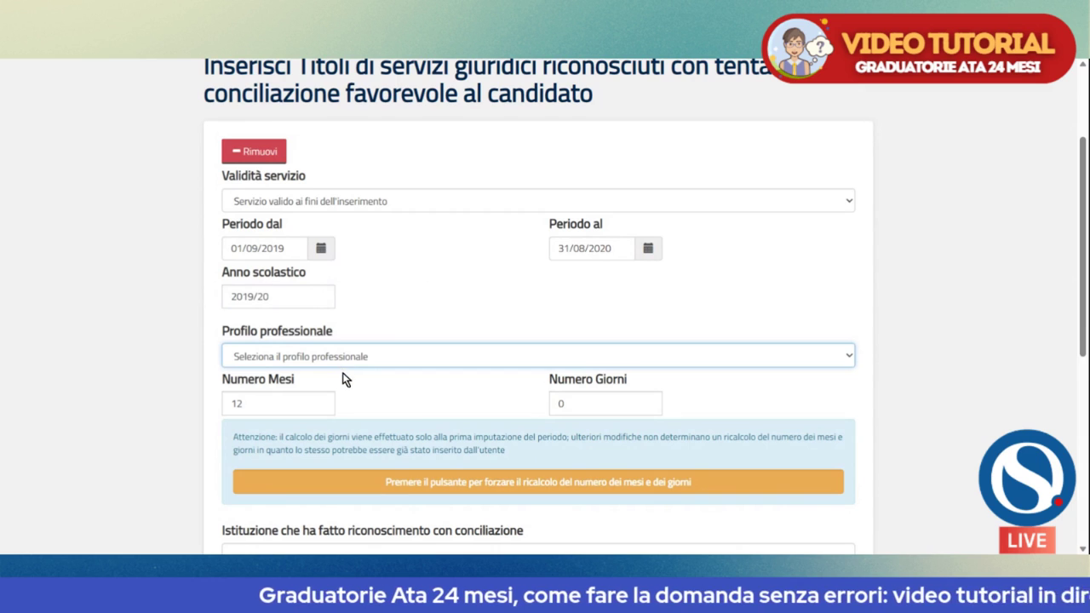
Step: Choose AA: ASSISTENTE AMMINISTRATIVO as the professional profile for the service title
left_click(380, 409)
scroll(471, 359, "down", 2)
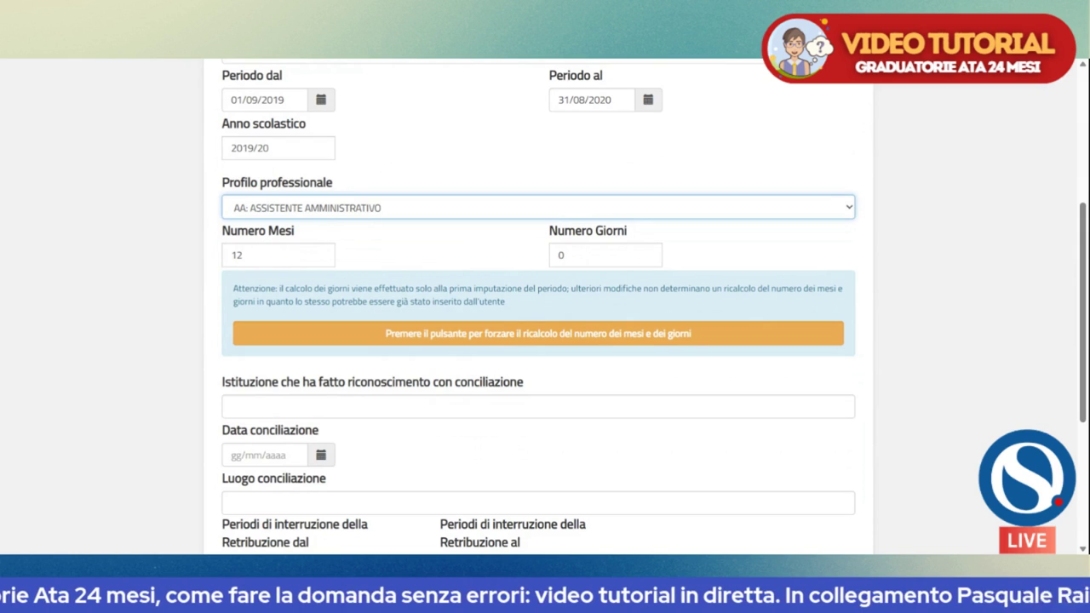
left_click_drag(230, 238, 261, 238)
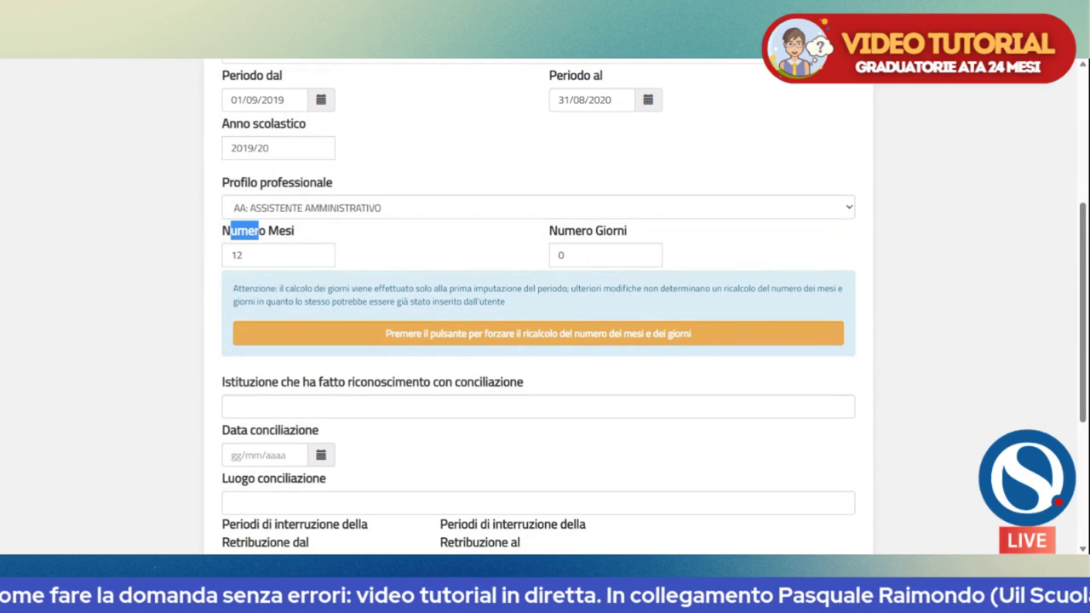
left_click(724, 249)
scroll(722, 254, "up", 1)
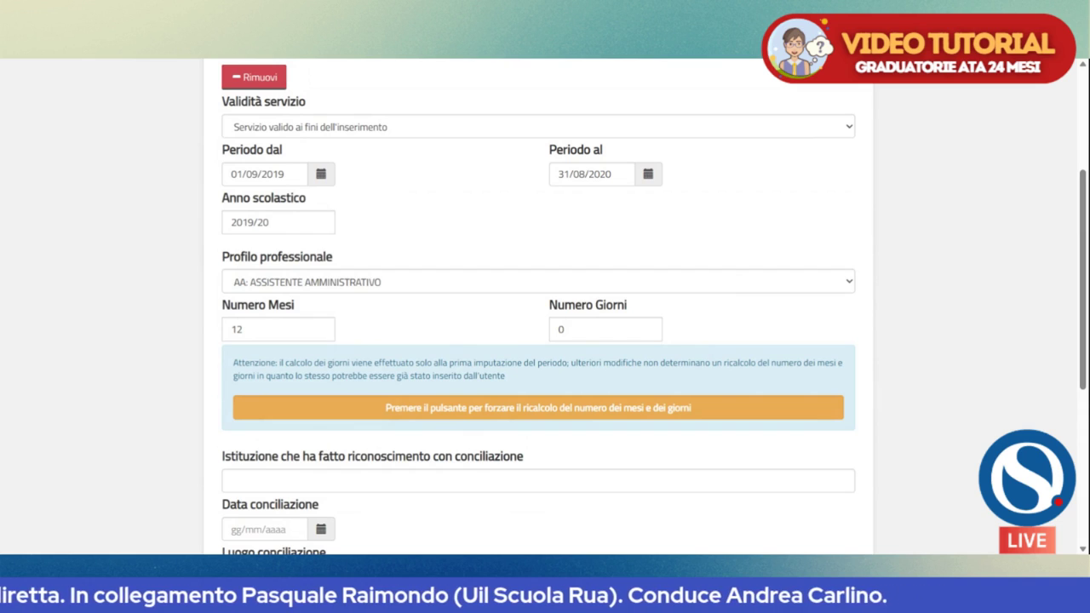
Step: Change the end date of the service period (Periodo al) to 31/07/2020
left_click(552, 177)
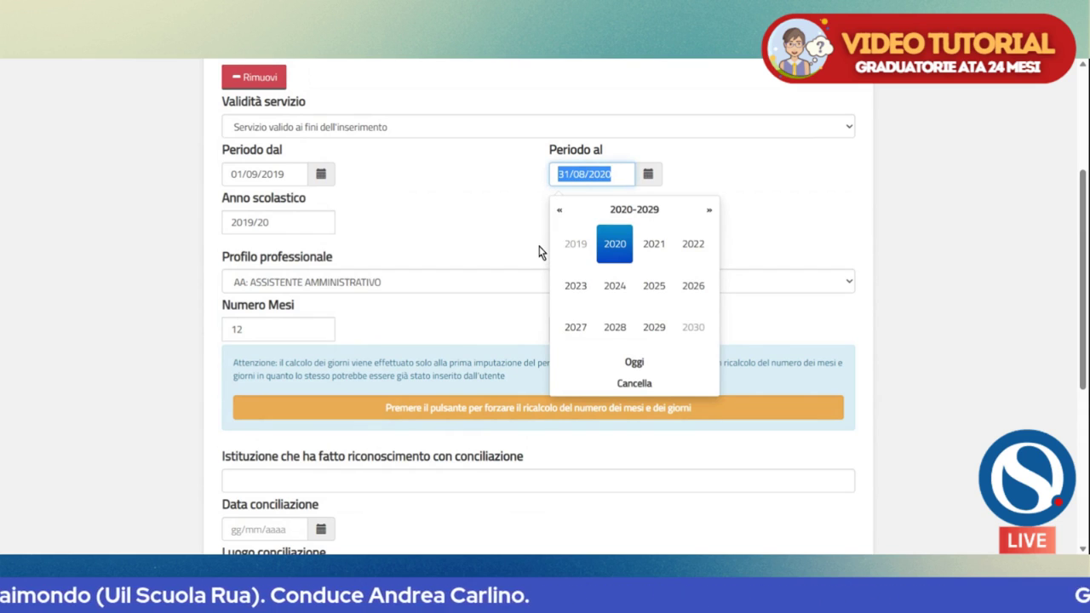
type("3")
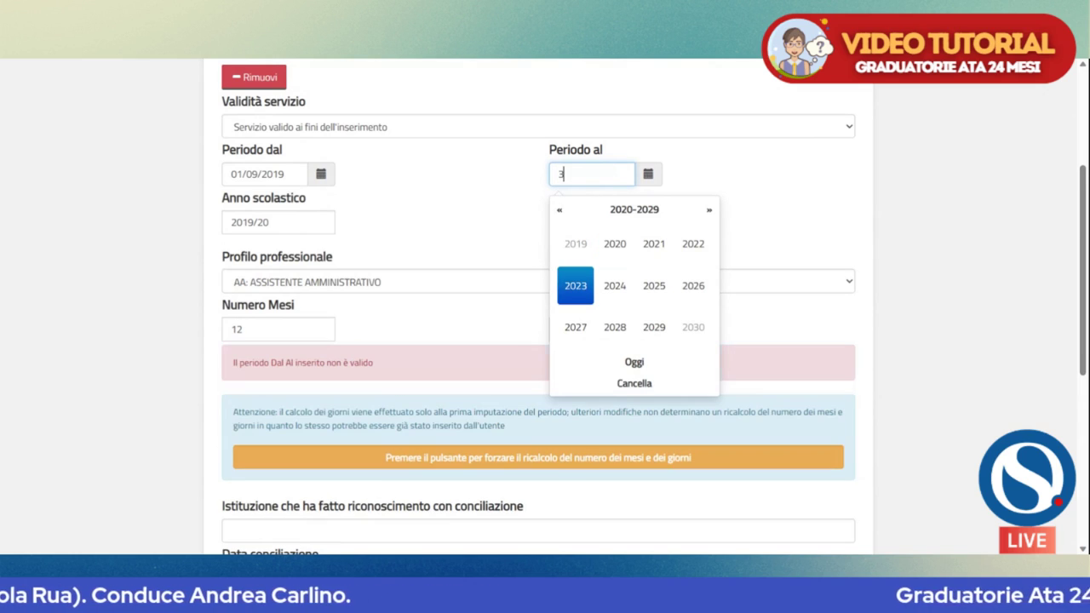
type("1/07/")
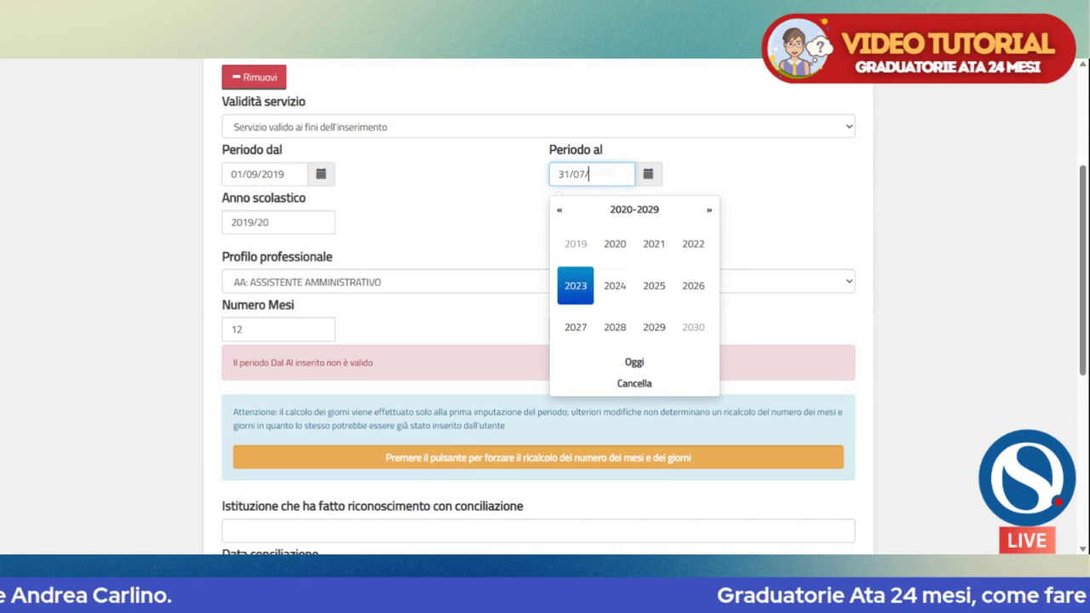
type("2020")
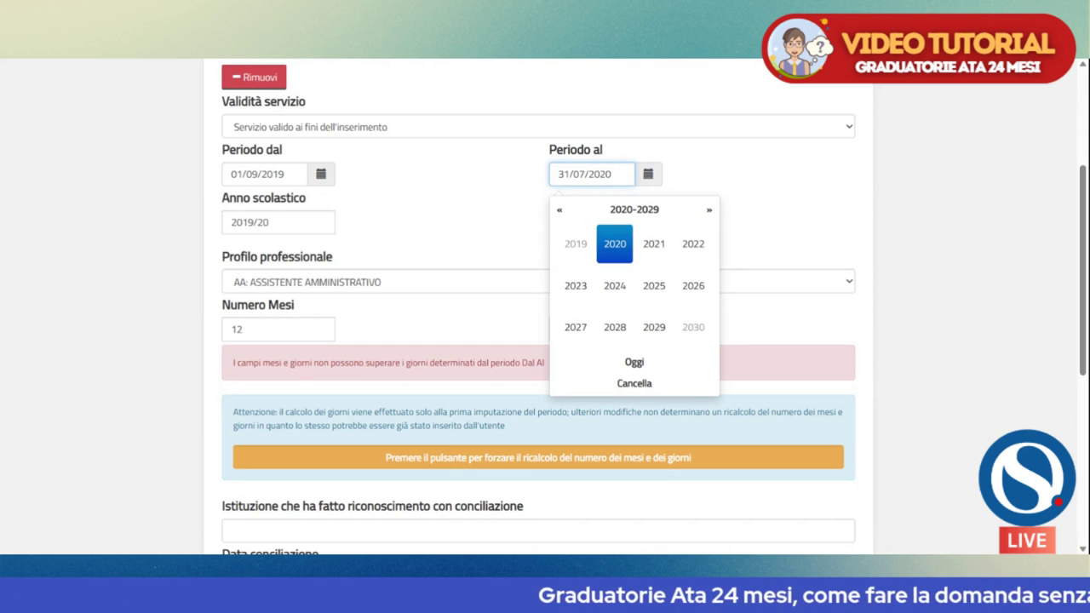
left_click(490, 196)
Step: Force the recalculation of the number of months and days for the changed service period
scroll(482, 189, "down", 3)
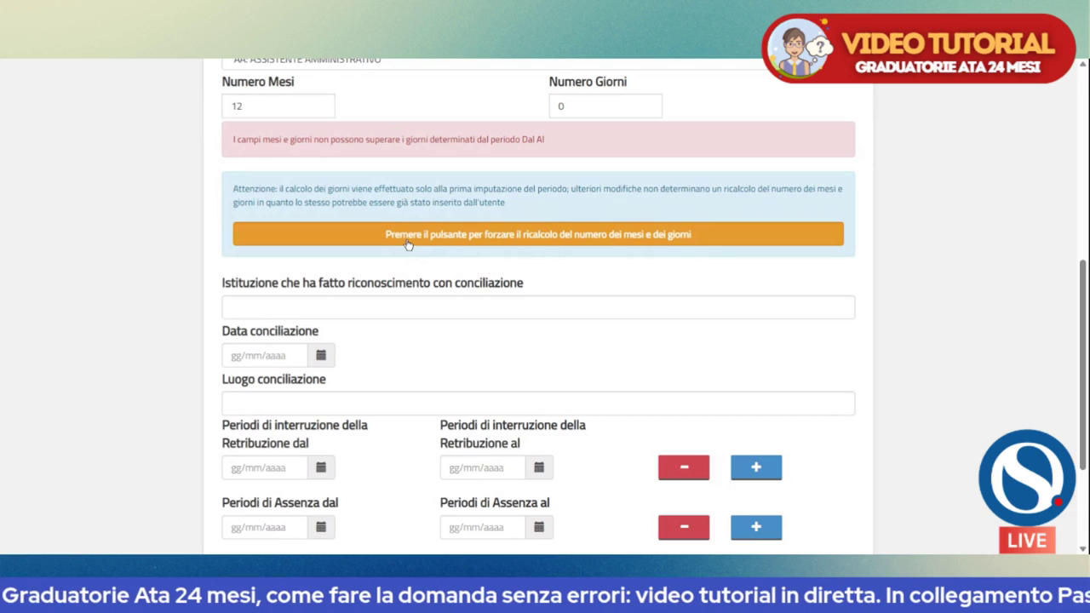
left_click(567, 239)
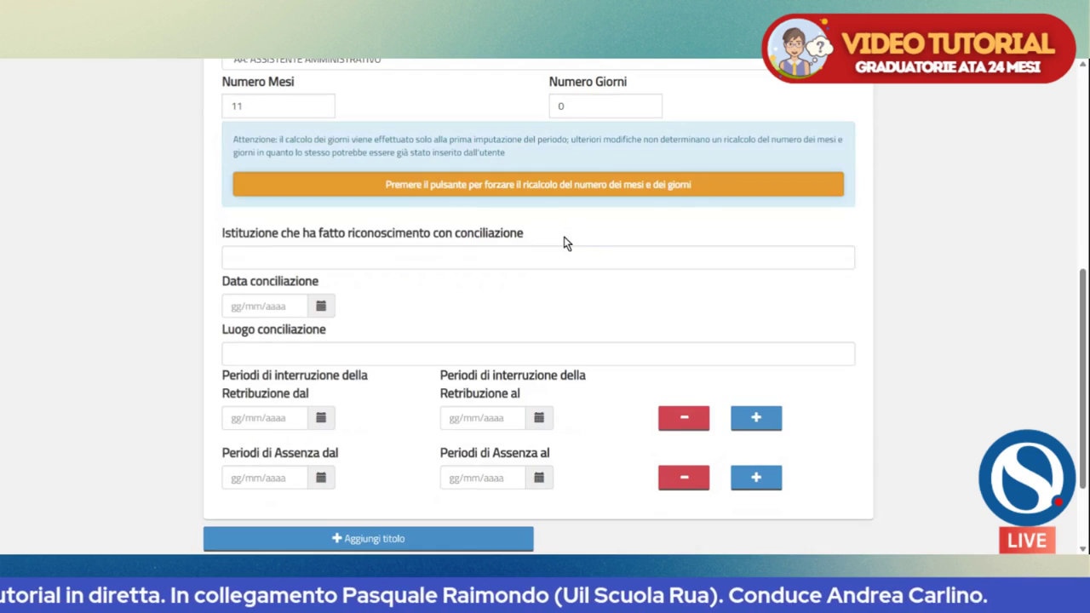
double_click(232, 106)
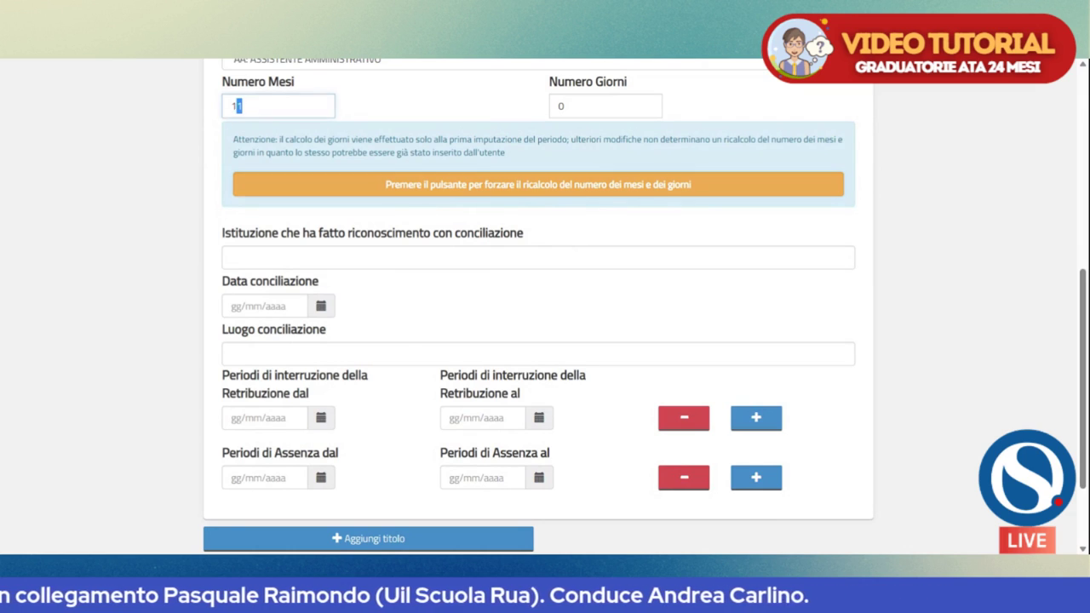
left_click(433, 128)
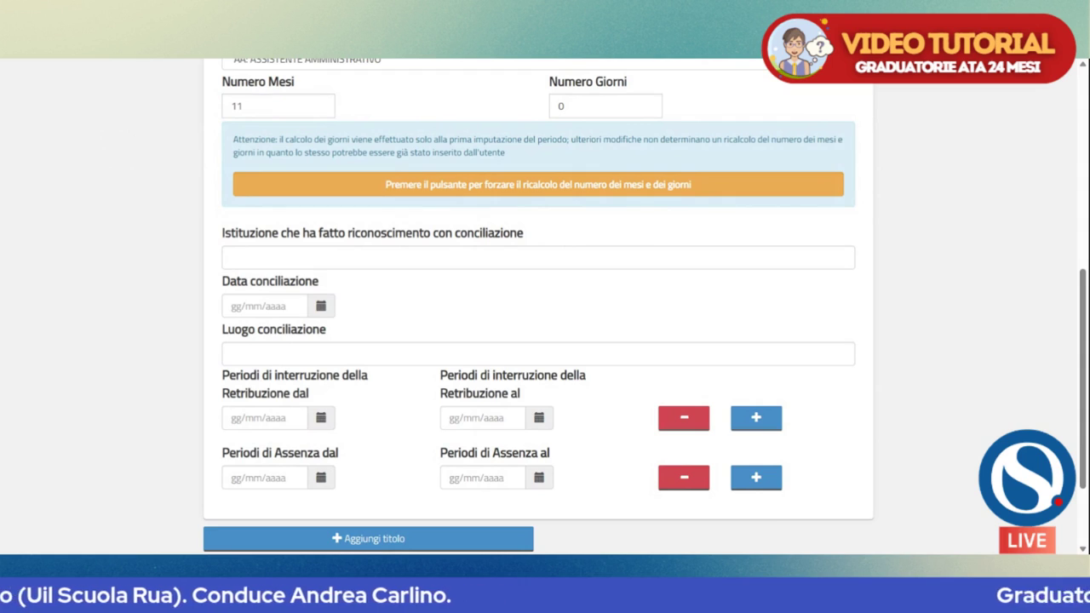
Step: Fill the institution that granted the conciliation recognition with a placeholder string of x characters
left_click(232, 257)
type("x")
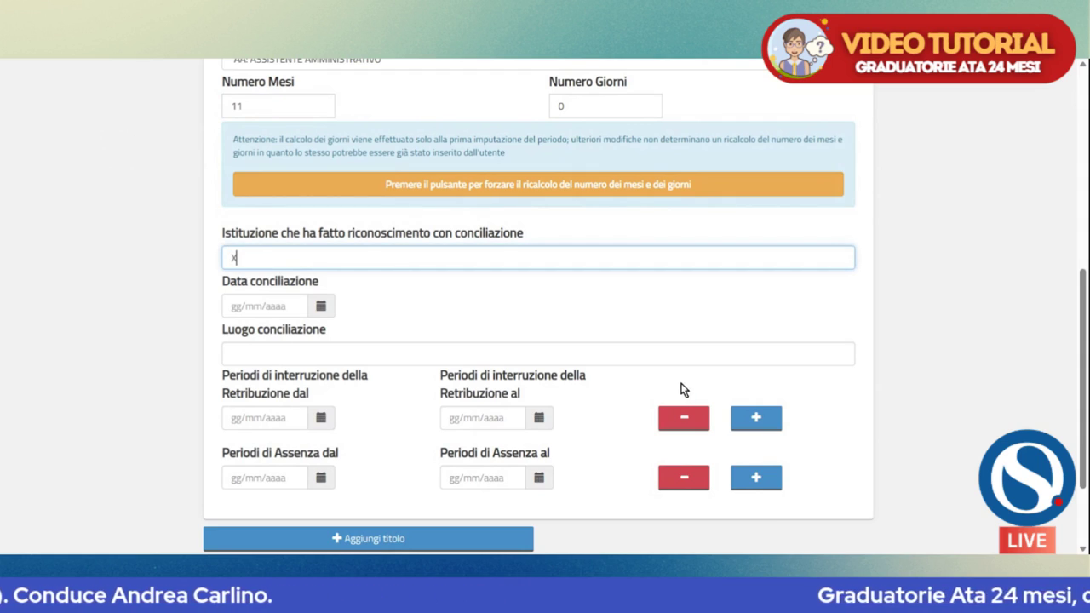
type("xxxxxxxxxxxxxxxxxxxxxxxxxxxxxxxxxx")
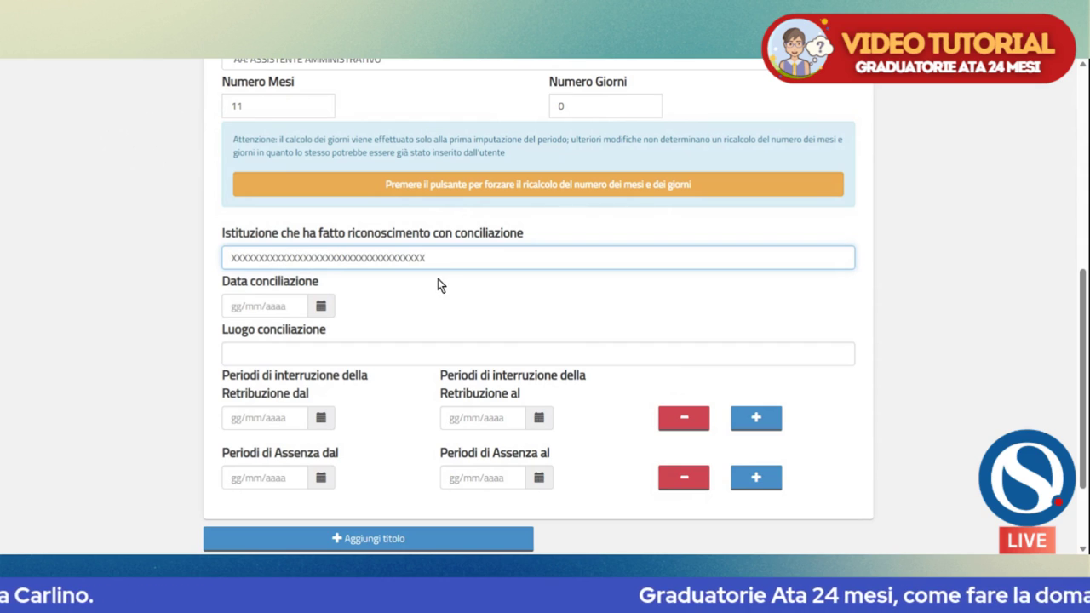
key("Tab")
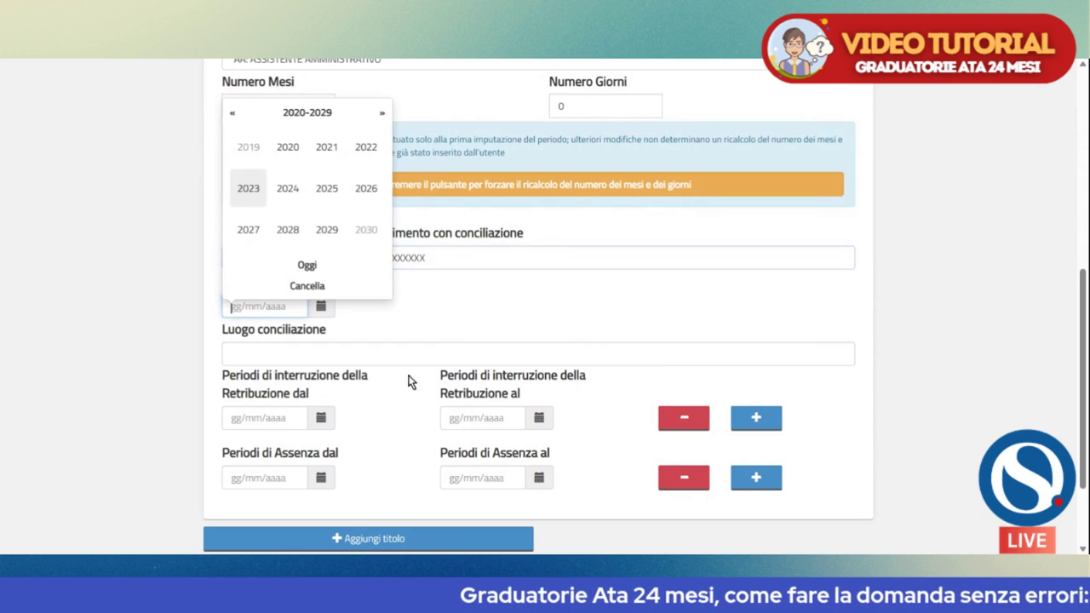
Step: Review the service period's end date against the empty Data conciliazione field
key("Tab")
left_click(255, 307)
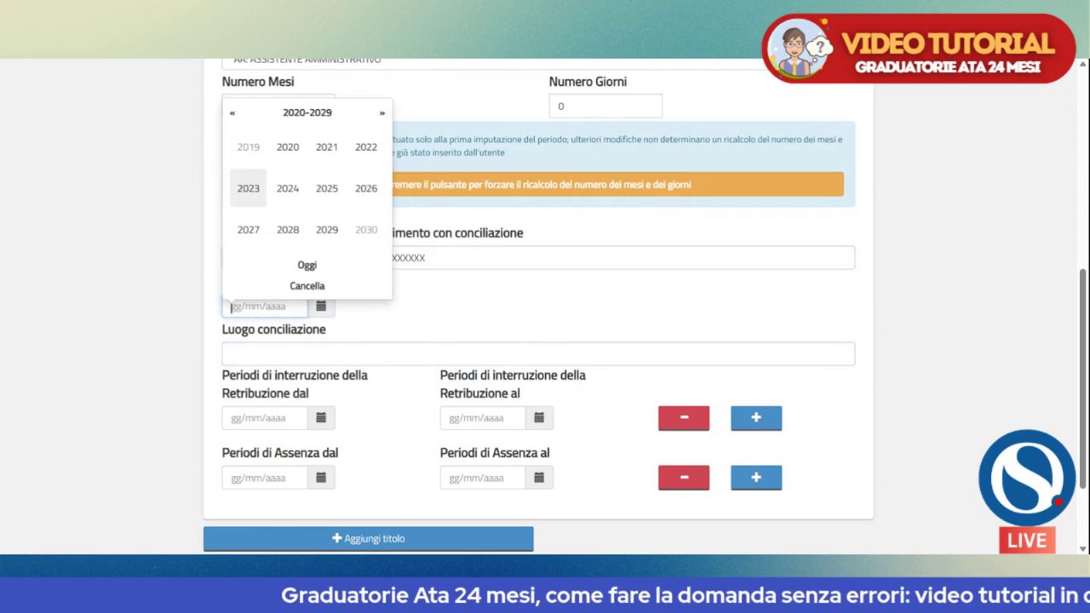
scroll(579, 324, "up", 3)
left_click(579, 255)
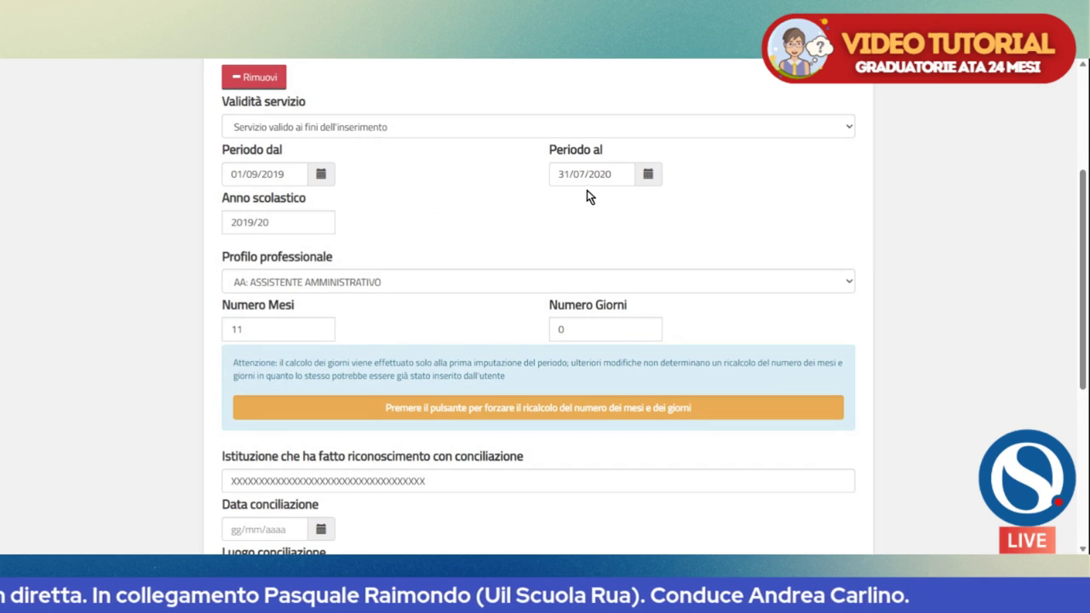
scroll(457, 397, "down", 2)
scroll(550, 282, "up", 2)
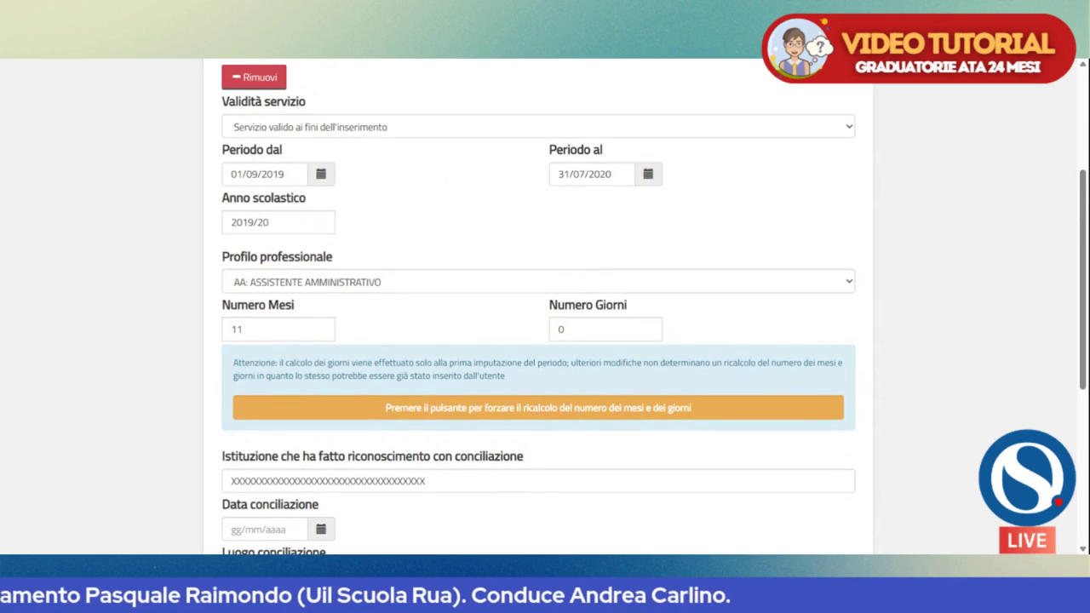
left_click(596, 173)
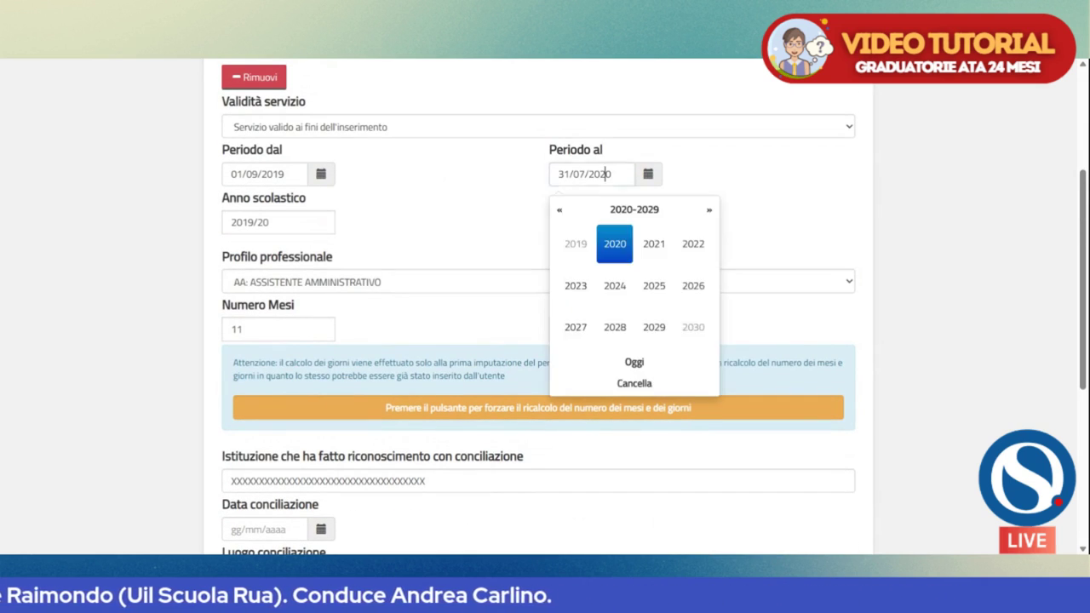
left_click_drag(607, 174, 522, 187)
left_click(522, 187)
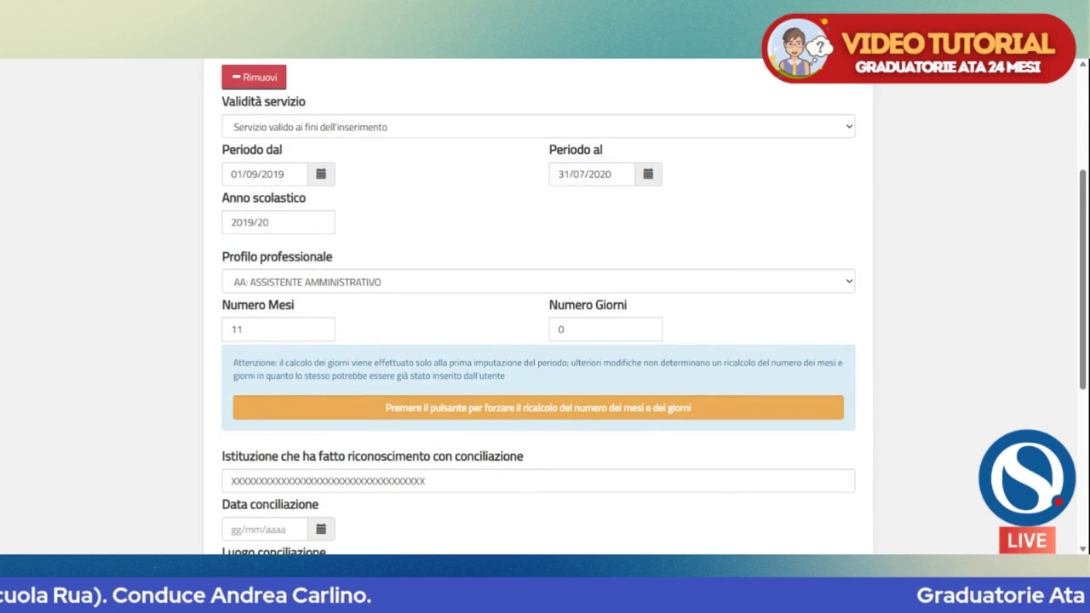
Step: Set Data conciliazione to 30/06/2020 and submit the title, leaving Luogo conciliazione empty
scroll(538, 302, "down", 3)
left_click(264, 306)
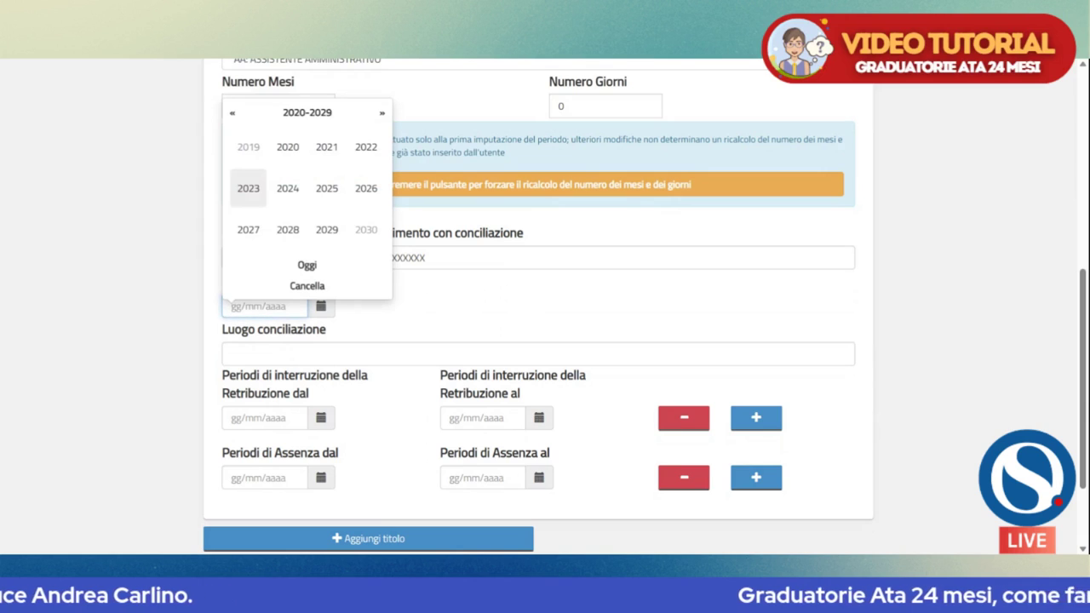
type("30/06/2020")
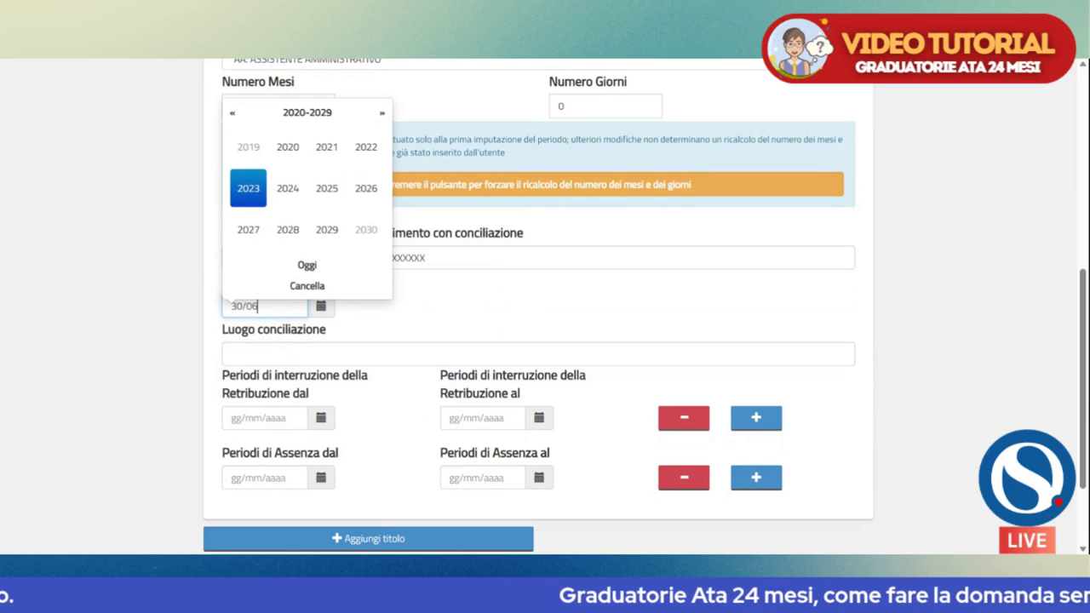
left_click(452, 312)
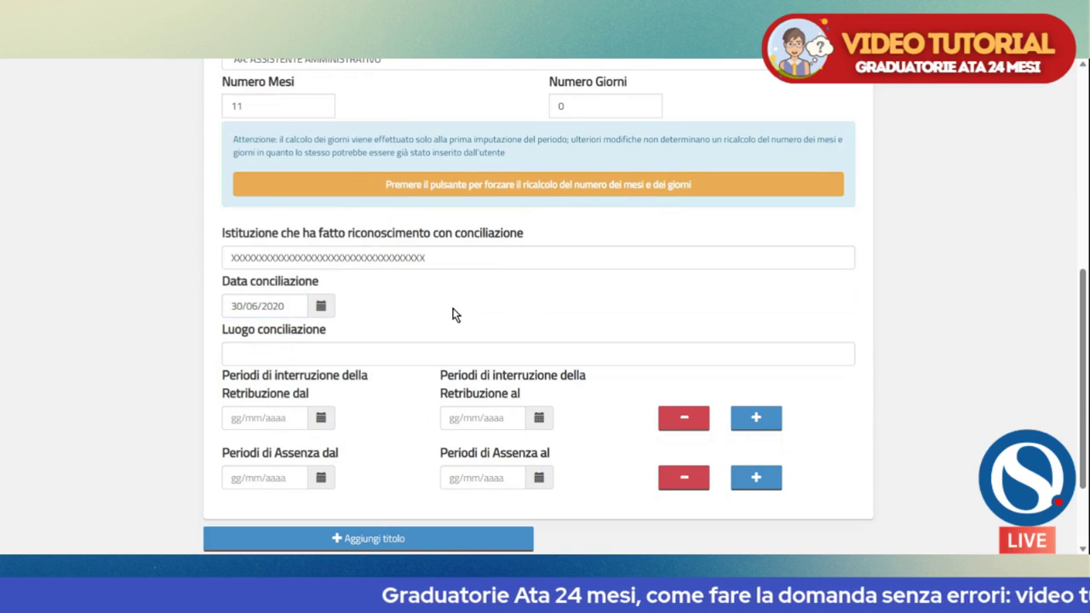
scroll(417, 511, "down", 2)
left_click(284, 487)
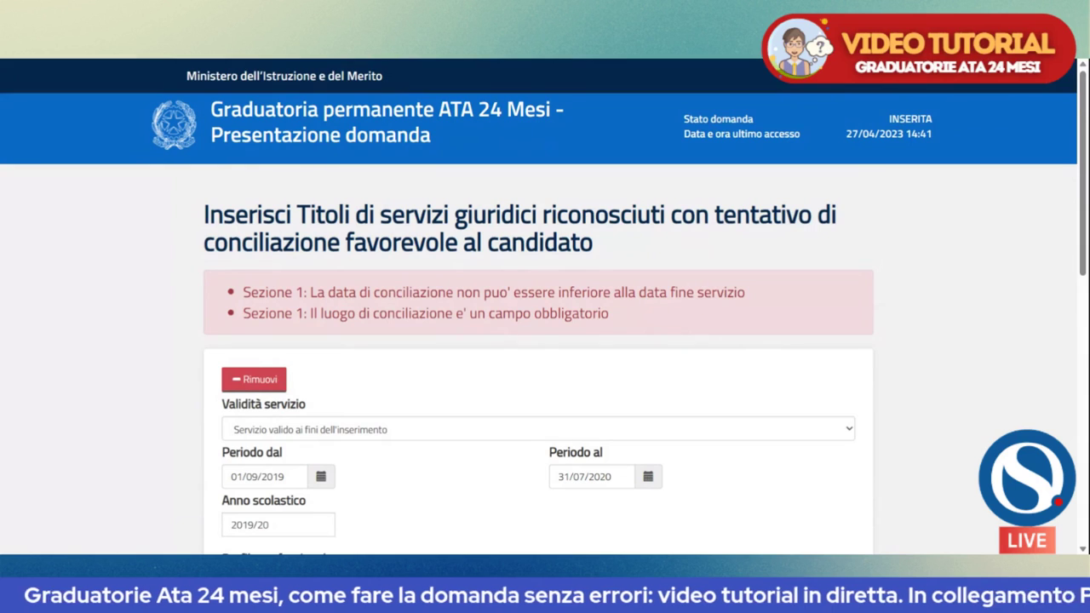
Step: Check the date error against the service period, replace Data conciliazione with 31-08/2020 and resubmit the title
left_click_drag(746, 292, 304, 298)
scroll(425, 346, "down", 7)
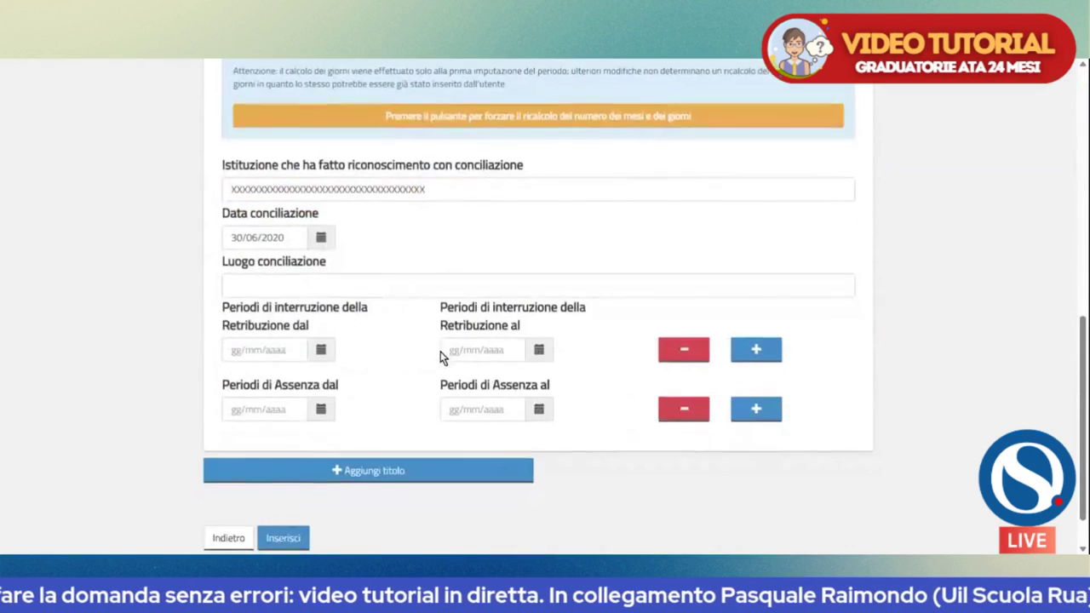
scroll(546, 277, "up", 3)
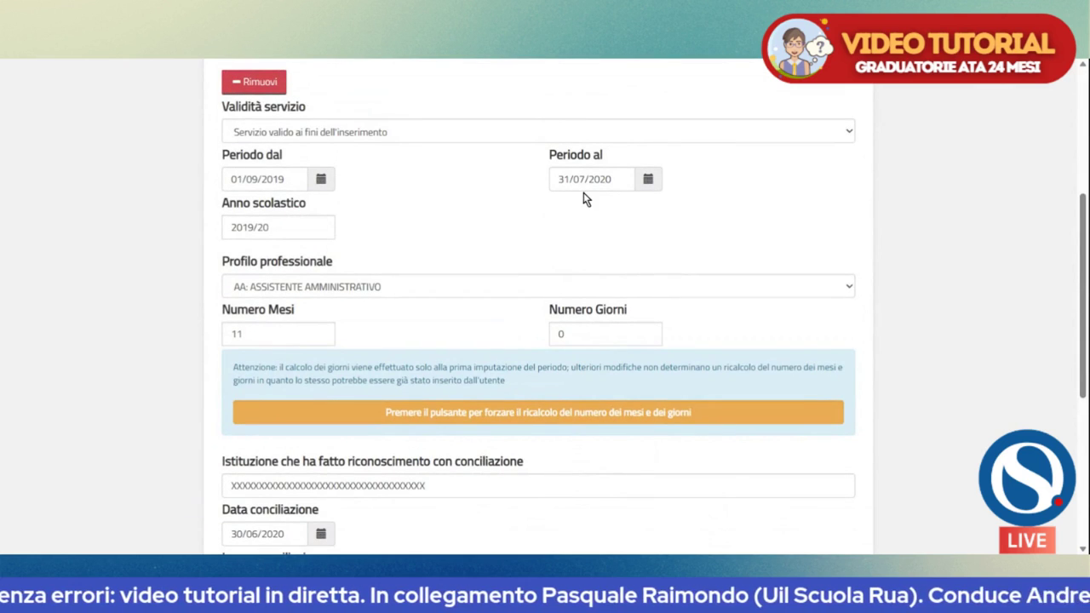
scroll(586, 194, "down", 1)
scroll(587, 223, "down", 5)
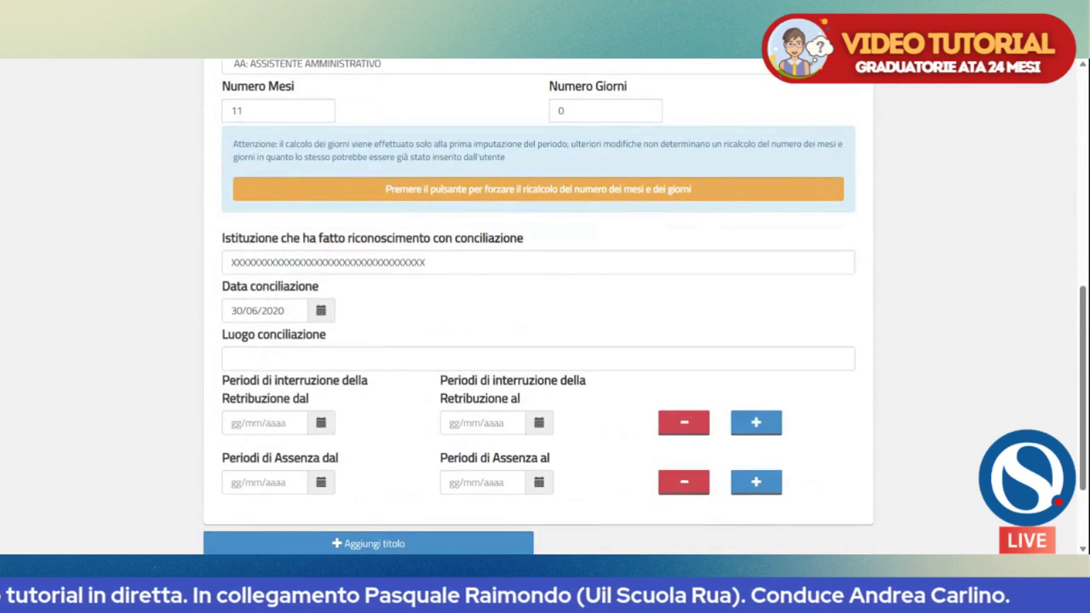
left_click_drag(285, 310, 186, 317)
type("31-")
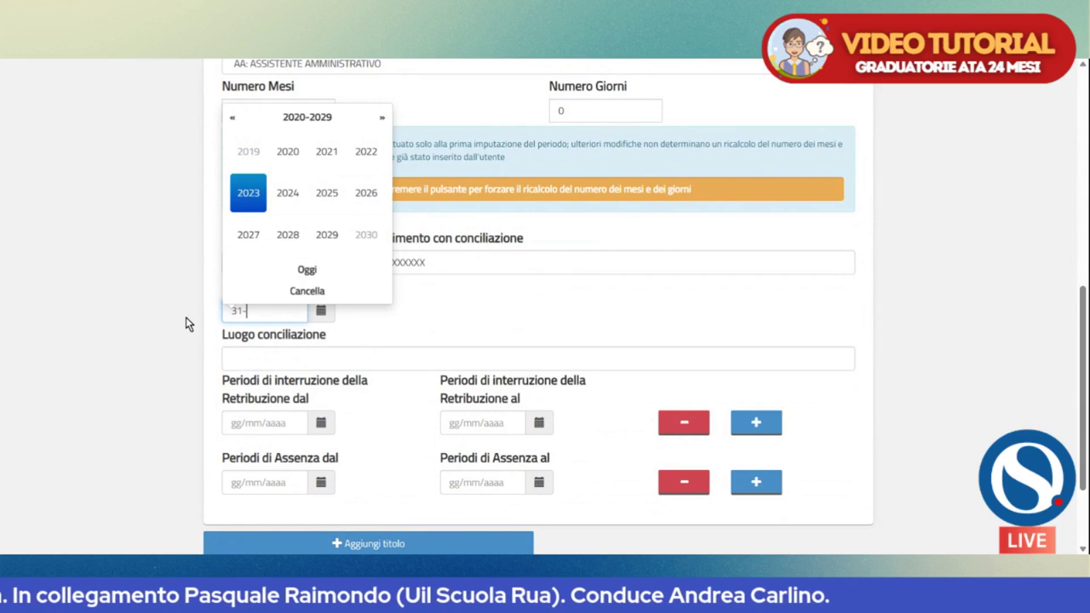
type("08/2020")
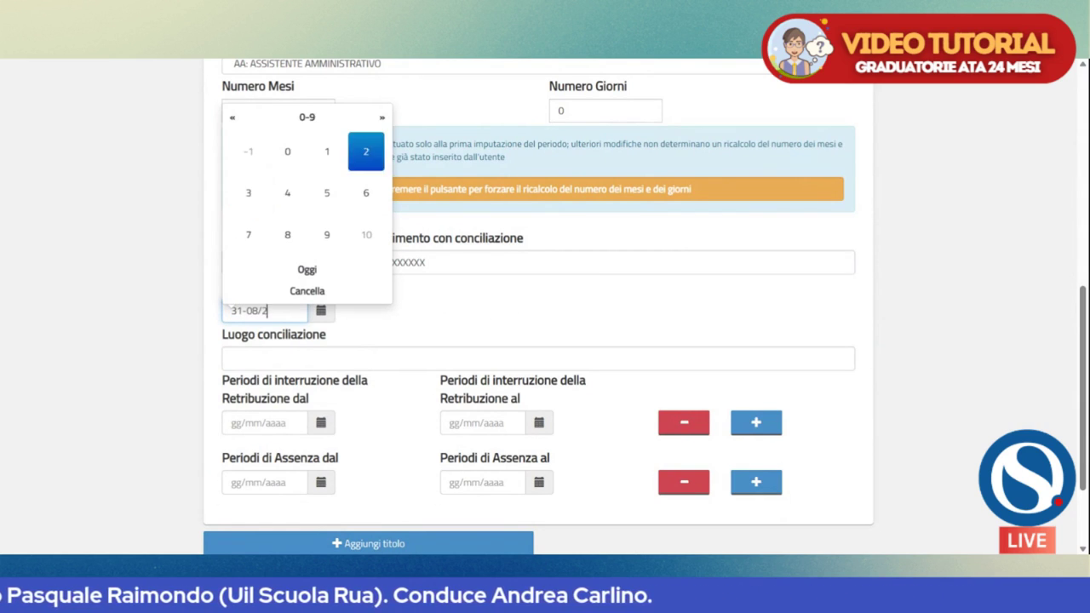
left_click(455, 299)
scroll(455, 299, "down", 3)
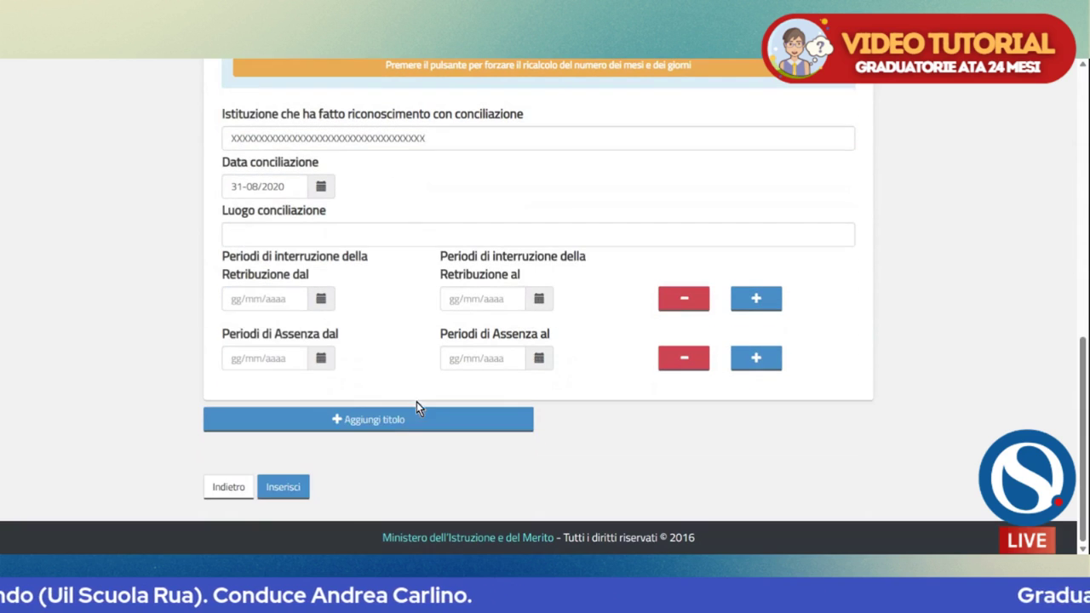
left_click(289, 491)
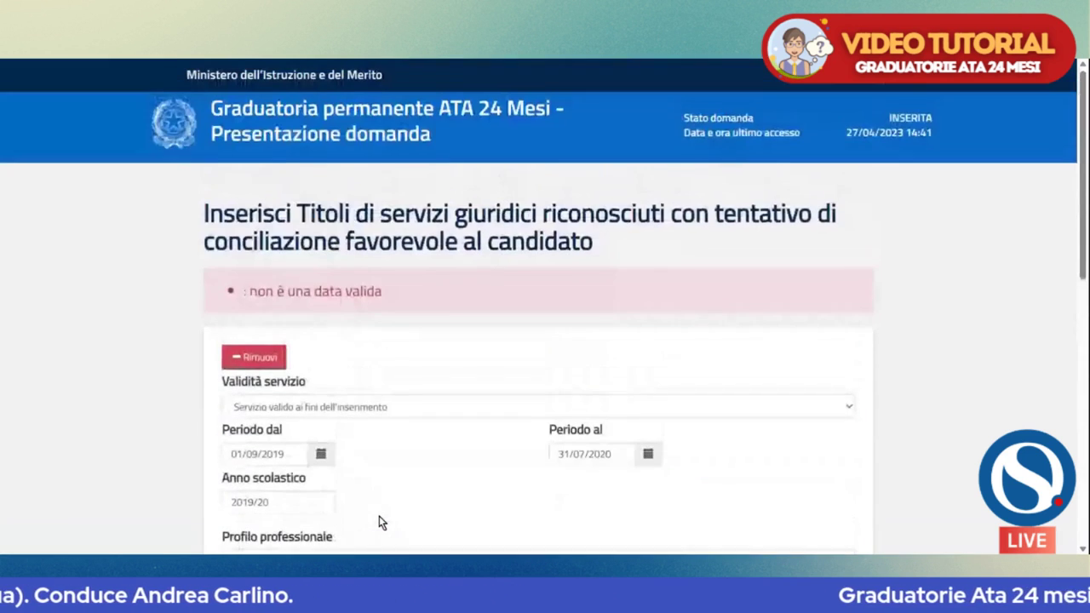
Step: Correct the format of Data conciliazione so that it reads 31/08/2020
scroll(324, 396, "down", 8)
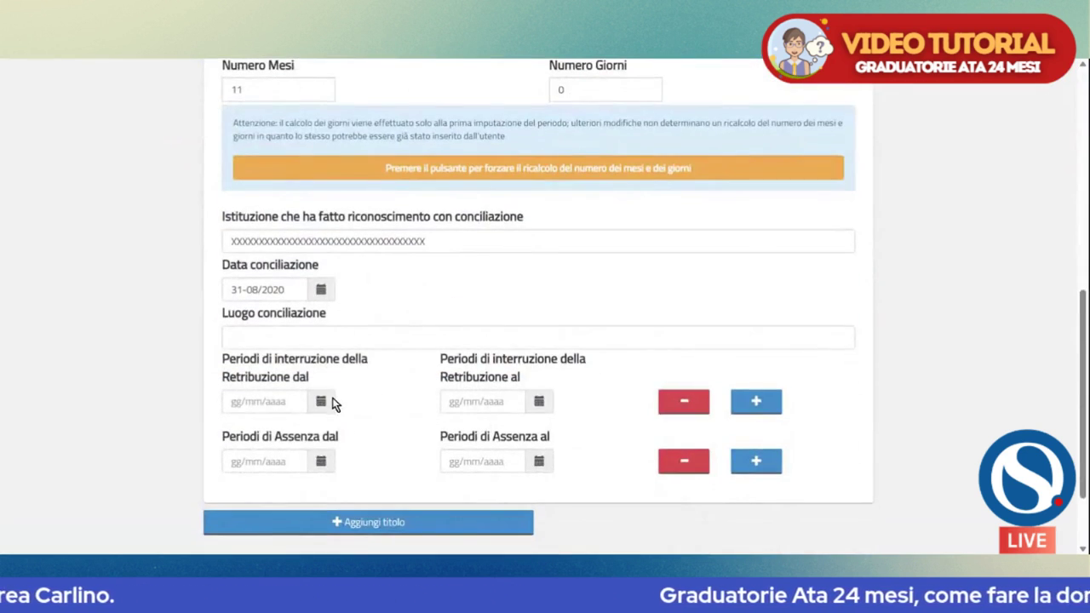
left_click(259, 289)
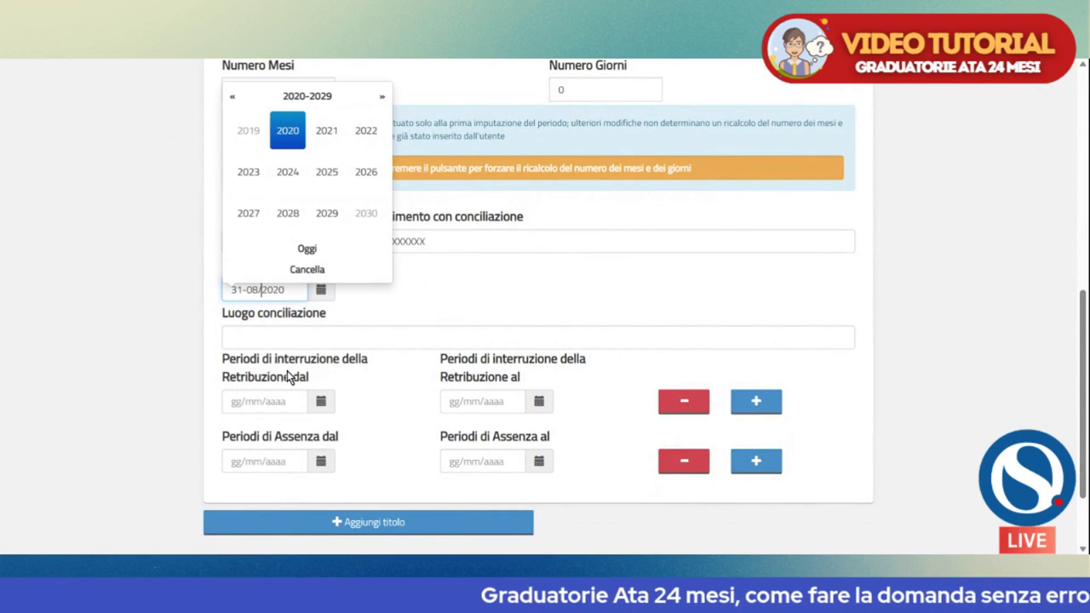
key("BackSpace")
key("BackSpace")
key("BackSpace")
key("BackSpace")
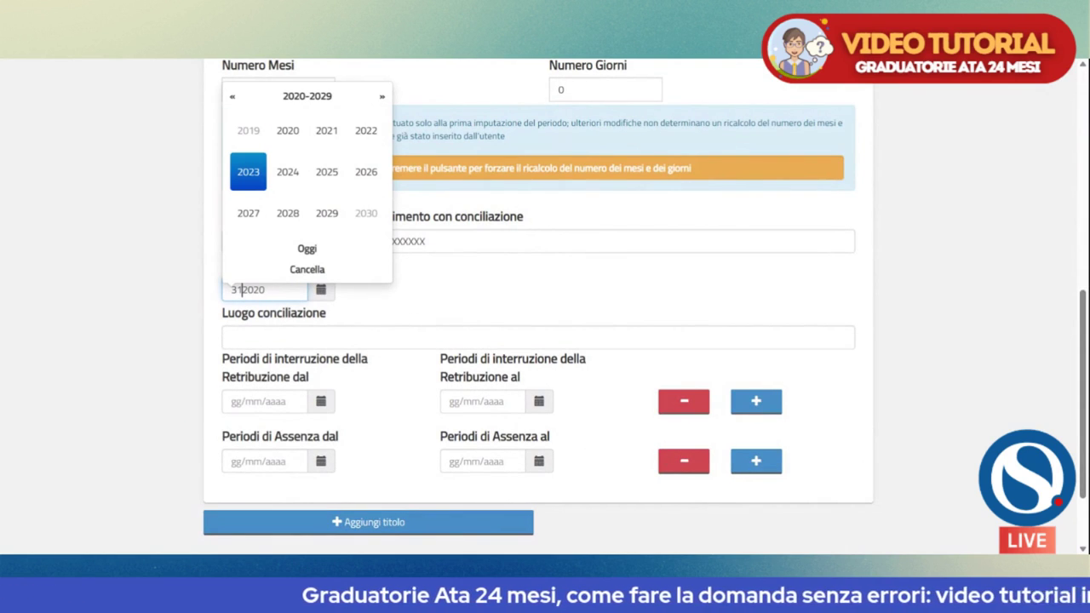
type("/0")
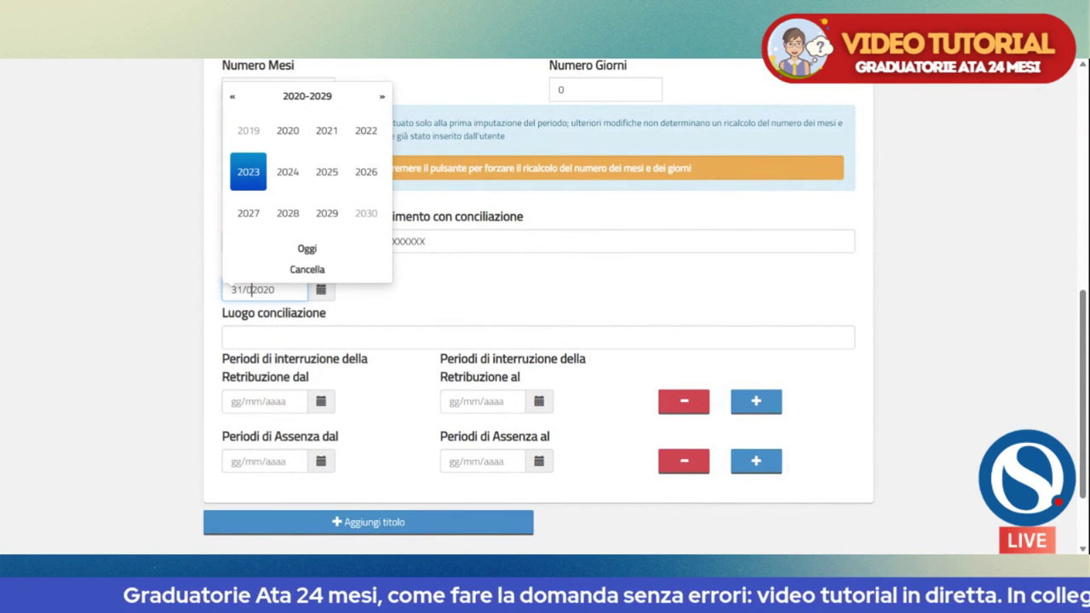
type("8/")
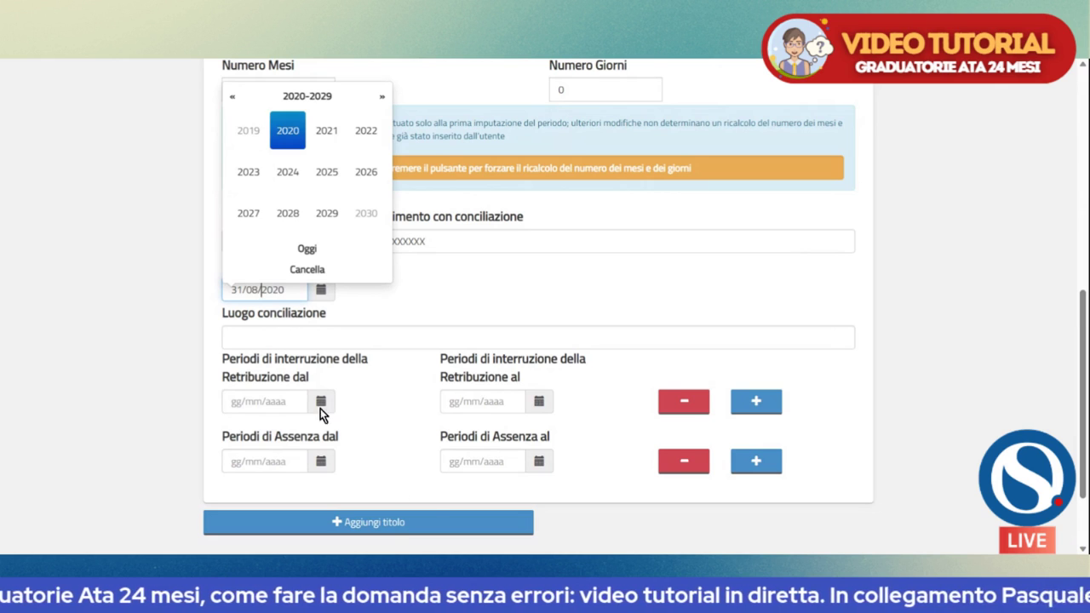
Step: Resubmit the conciliation title with Luogo conciliazione left empty and check the form's fields against the reported error
scroll(390, 521, "down", 2)
left_click(283, 487)
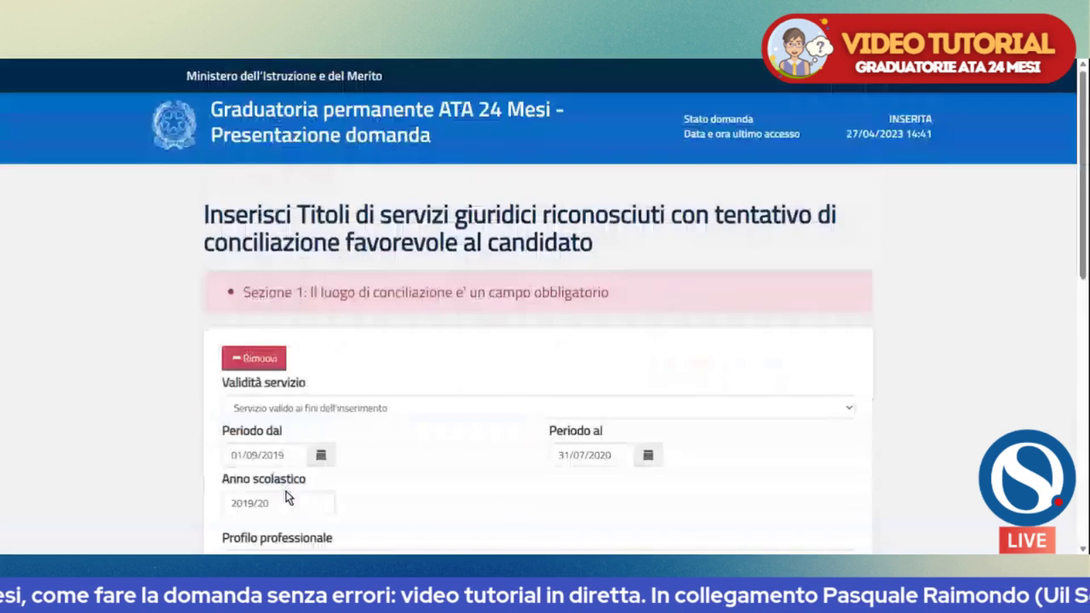
scroll(361, 348, "down", 1)
scroll(362, 353, "down", 3)
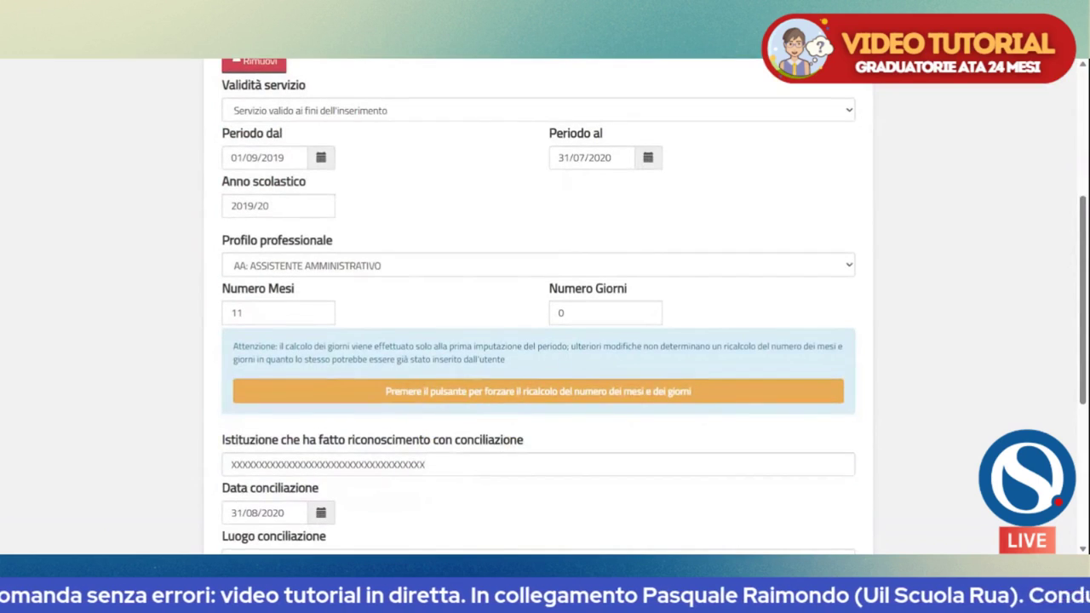
scroll(390, 368, "down", 1)
scroll(391, 368, "down", 1)
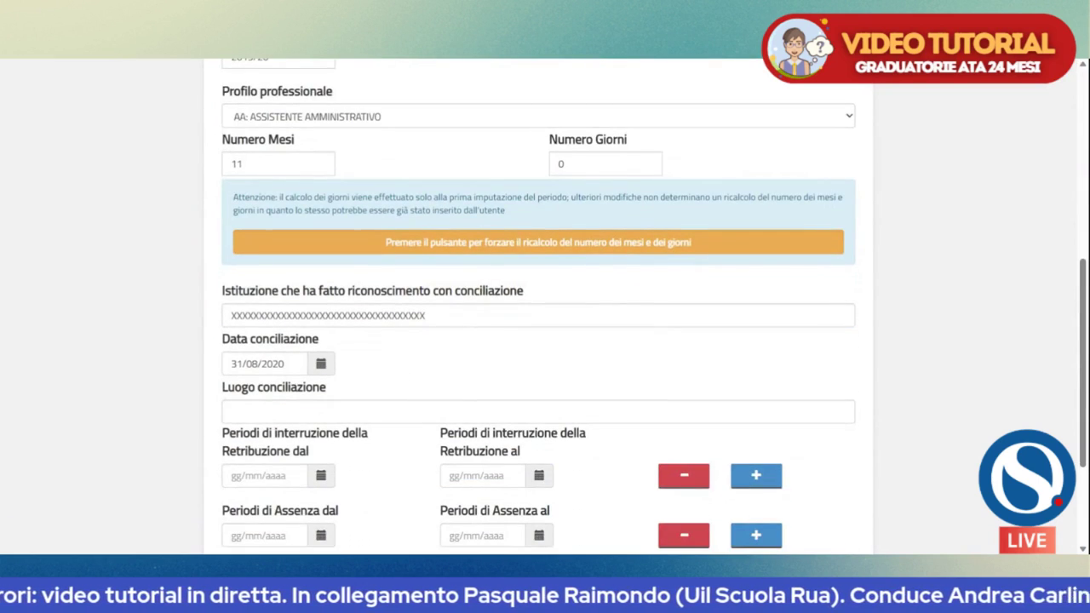
scroll(404, 388, "down", 2)
scroll(417, 419, "up", 7)
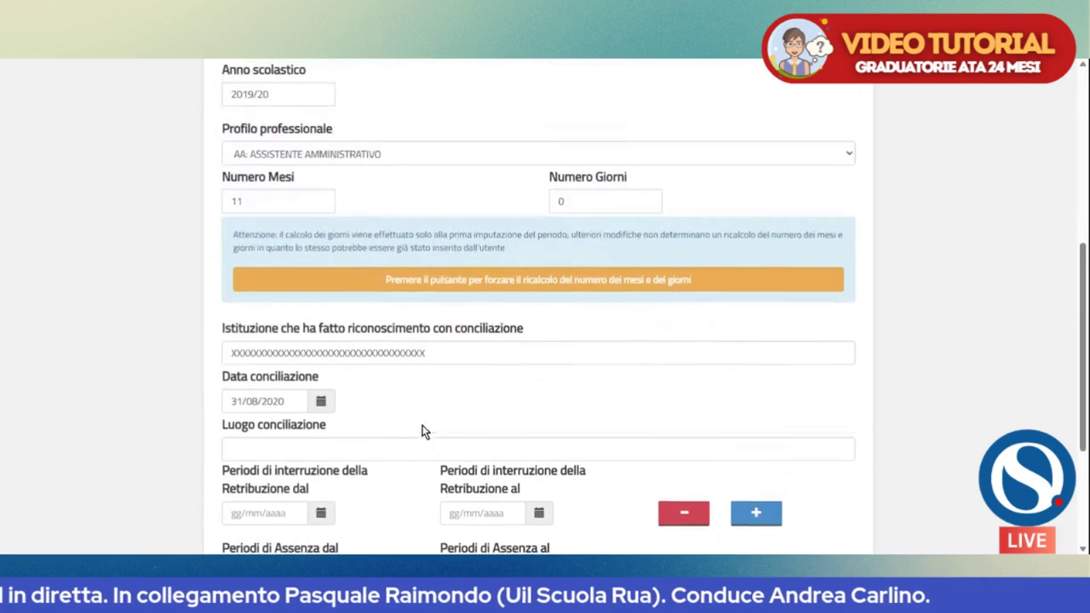
scroll(447, 418, "down", 2)
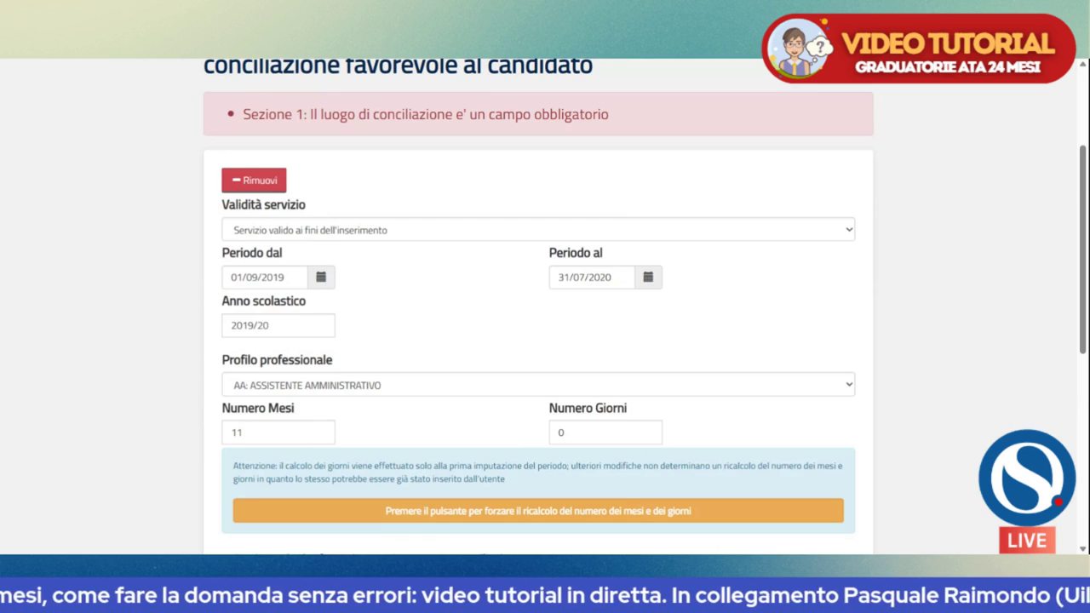
scroll(549, 388, "down", 5)
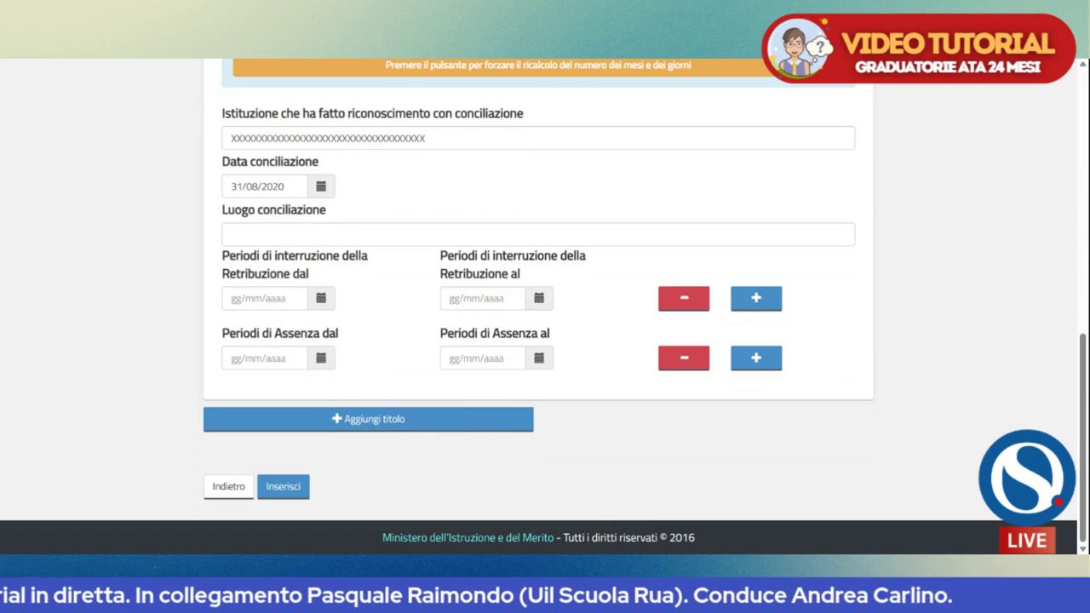
Step: Leave the conciliation form without saving and review the sections in the list of cultural and service titles
left_click(228, 487)
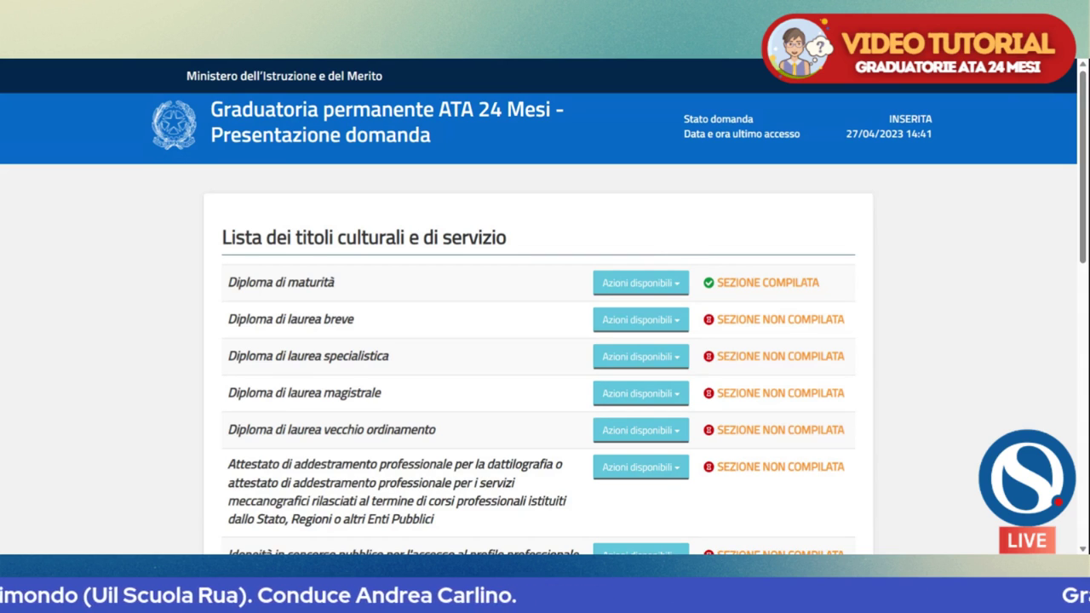
scroll(520, 246, "down", 5)
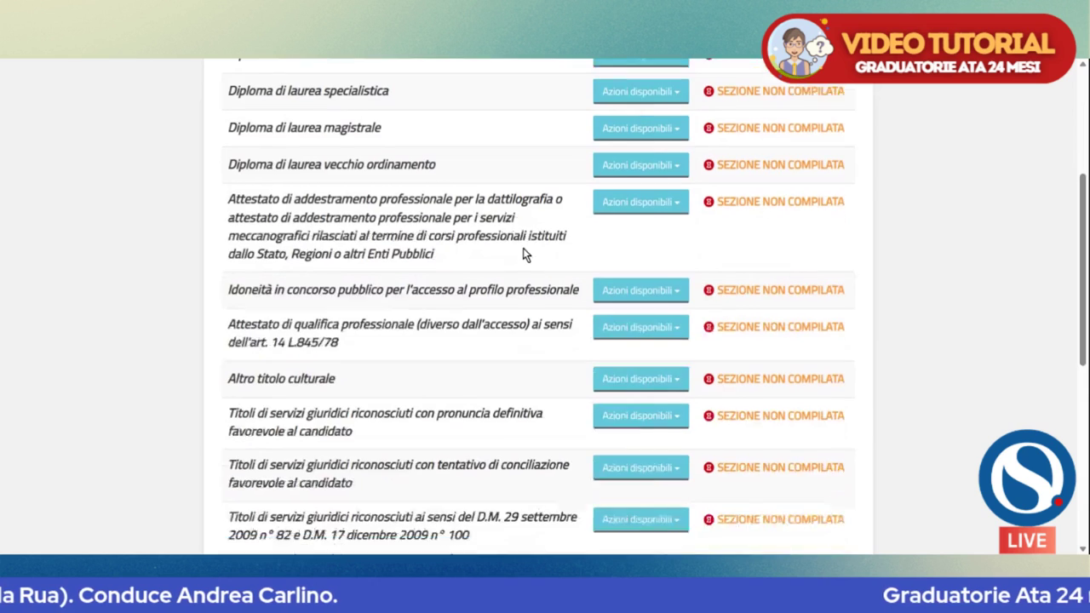
scroll(526, 268, "down", 3)
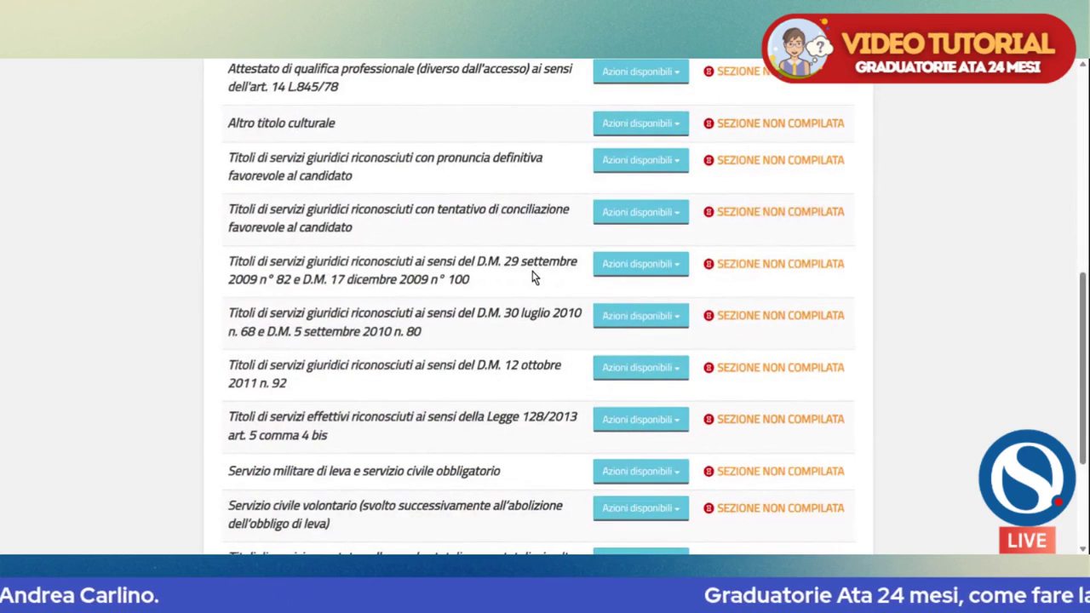
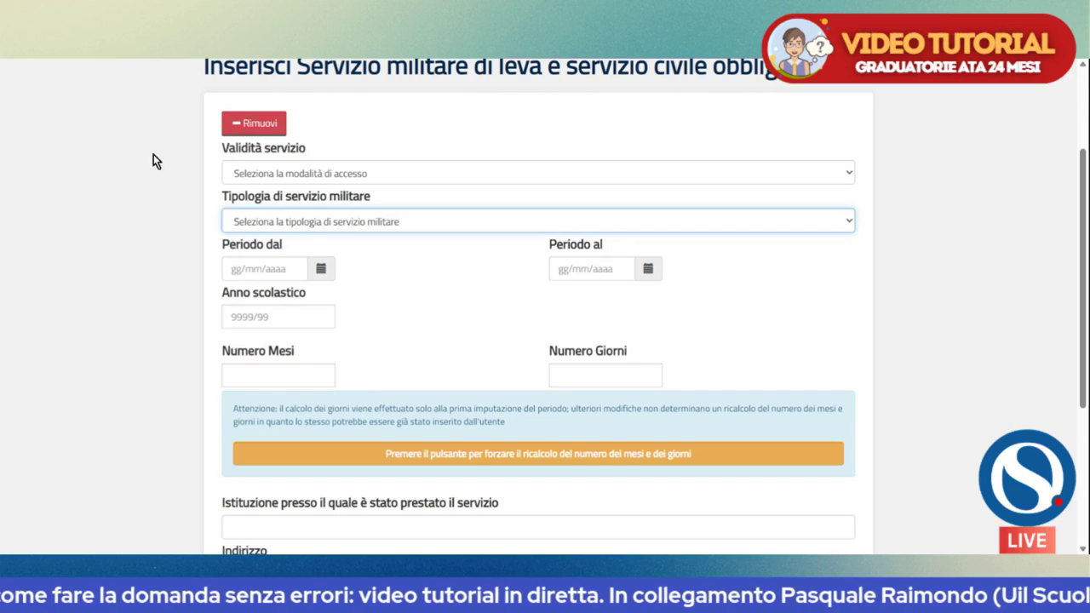
Step: Review the remaining fields of the compulsory military and civil service form, then return to the titles list without filling it in
scroll(292, 353, "down", 5)
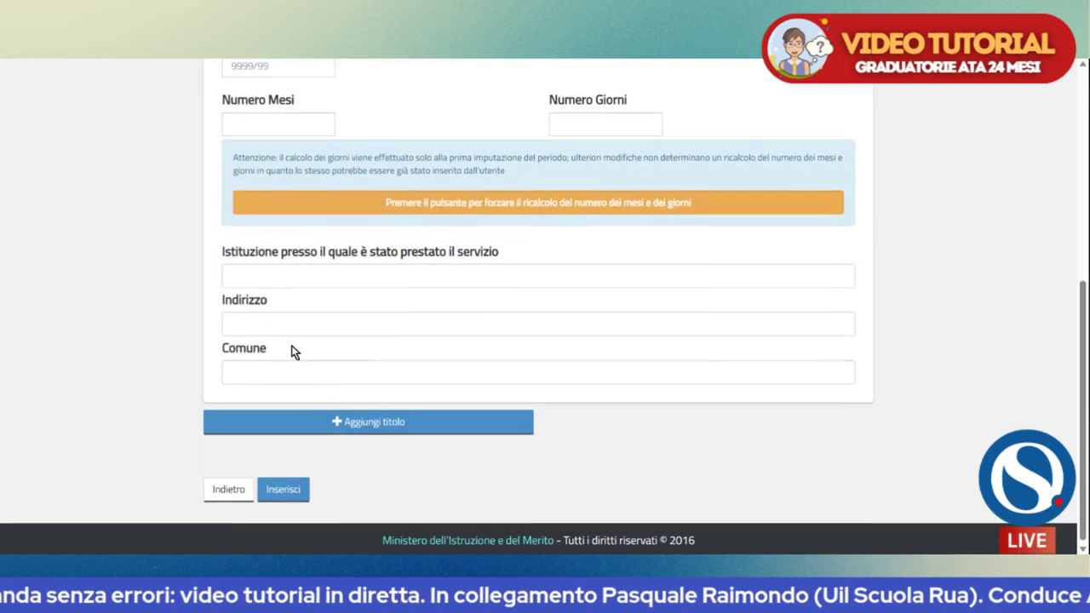
left_click(228, 487)
scroll(438, 413, "down", 10)
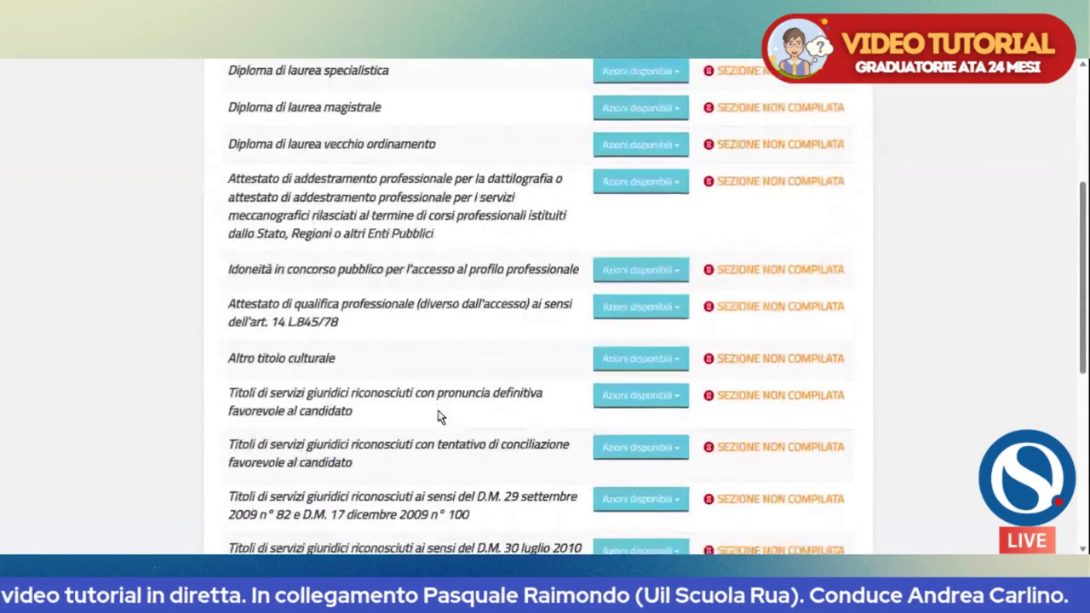
Step: Highlight the section names for voluntary civil service, service titles imported from the fascicolo, and service in schools and other public administrations
left_click_drag(348, 342, 232, 317)
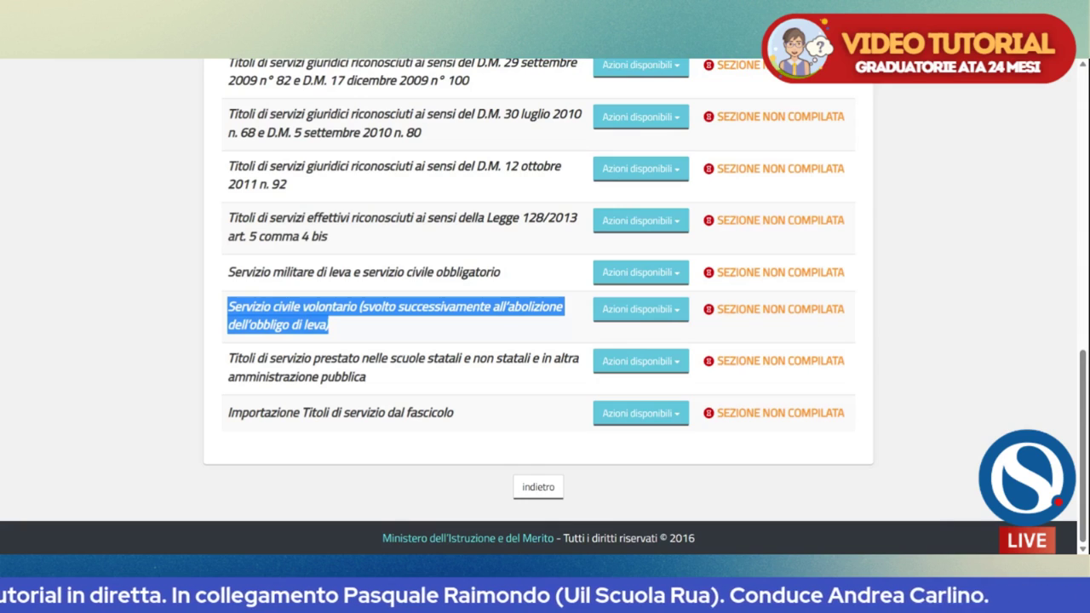
left_click(342, 407)
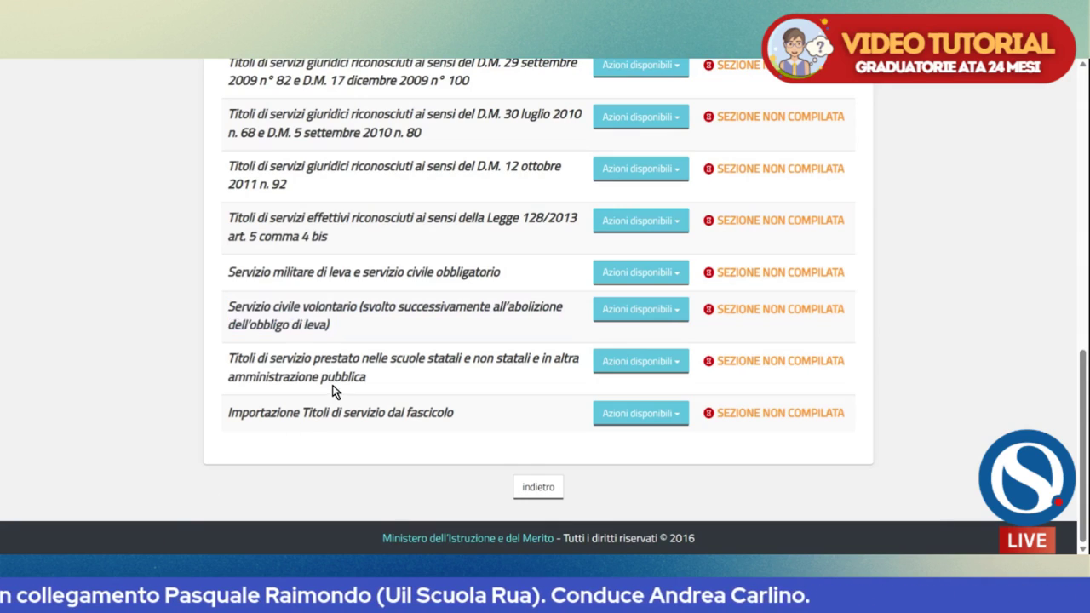
left_click_drag(230, 418, 404, 429)
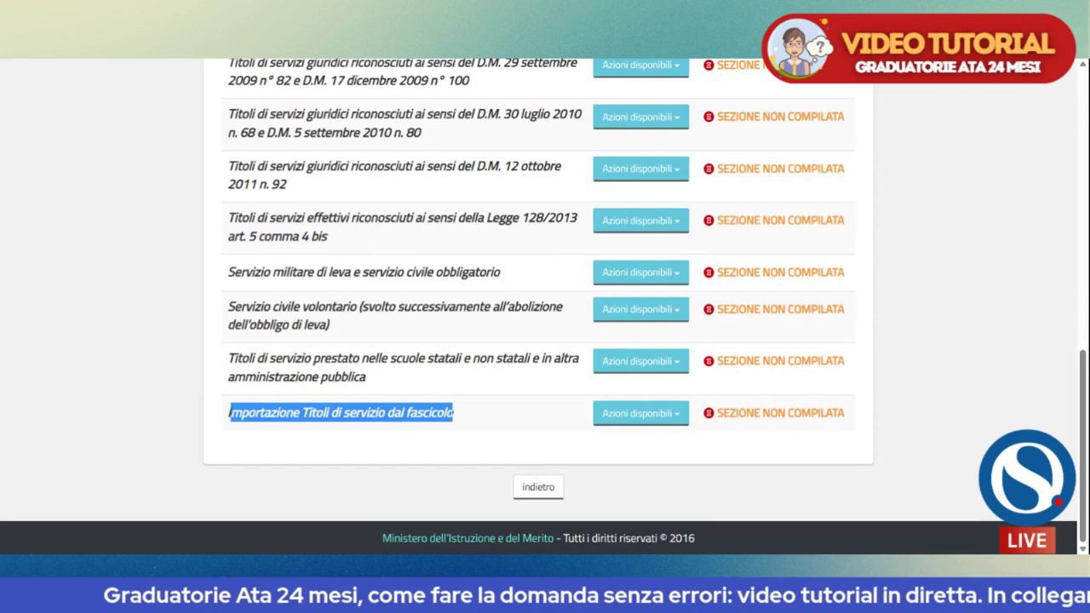
left_click_drag(366, 377, 233, 362)
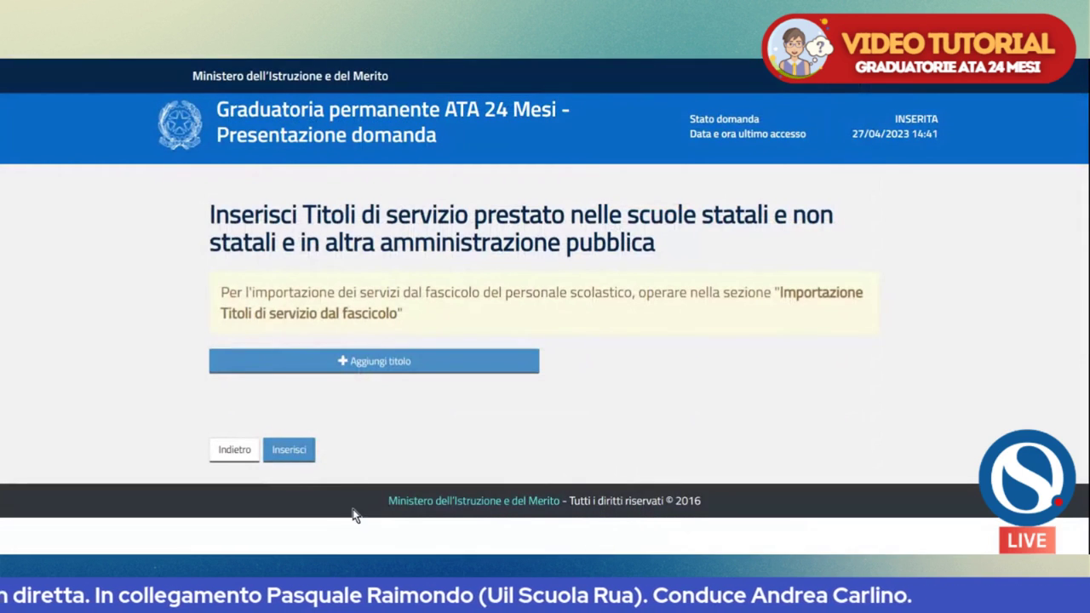
Step: Add a title for service in schools and other public administrations and set Servizio valido ai fini dell'accesso to Si
left_click(341, 360)
scroll(298, 304, "down", 3)
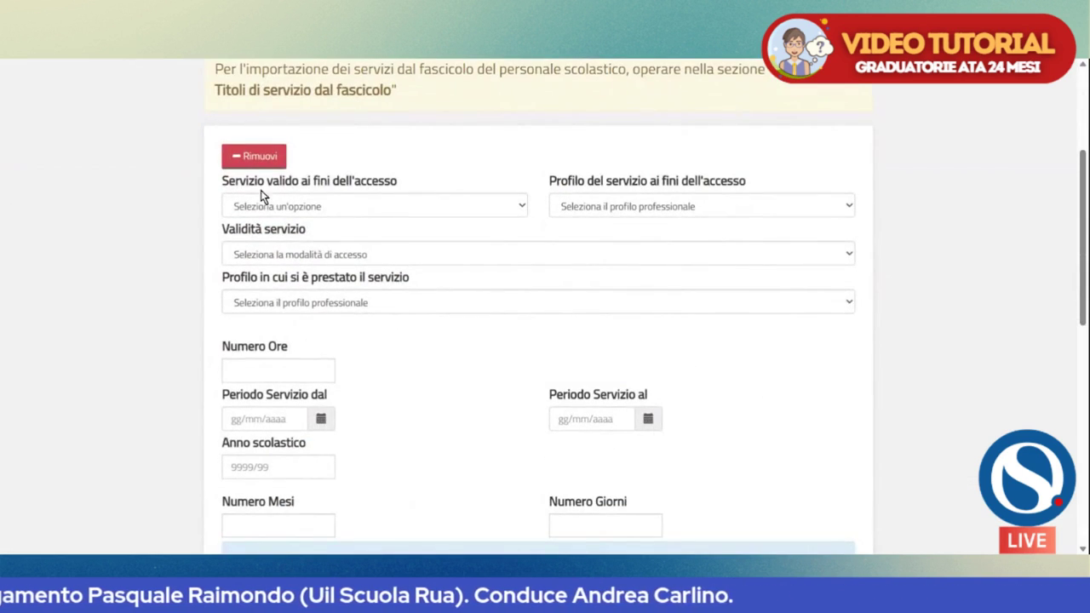
left_click_drag(223, 182, 378, 180)
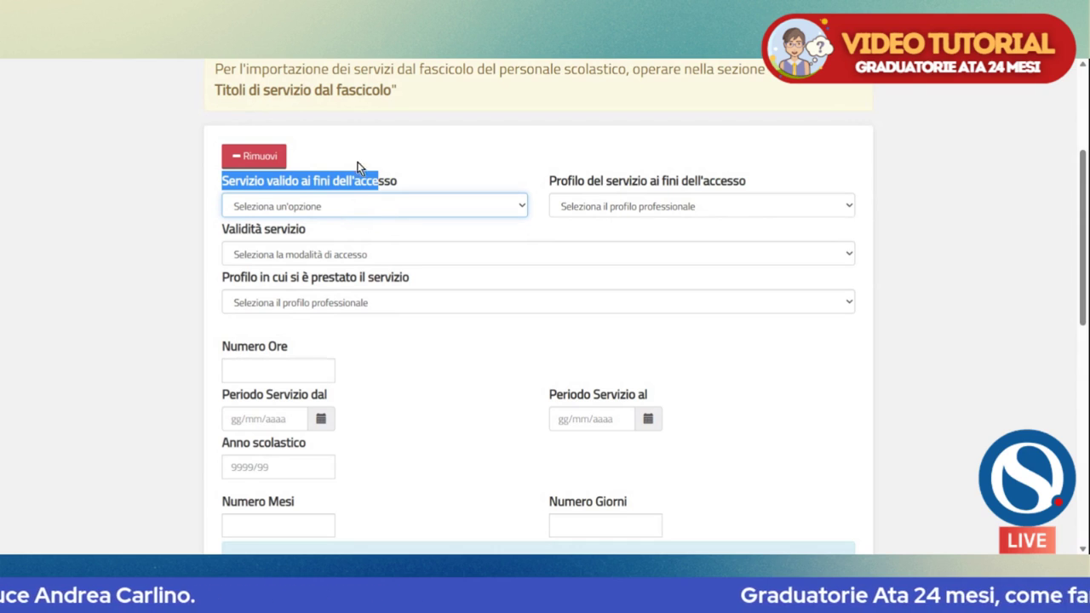
left_click(390, 182)
left_click(315, 187)
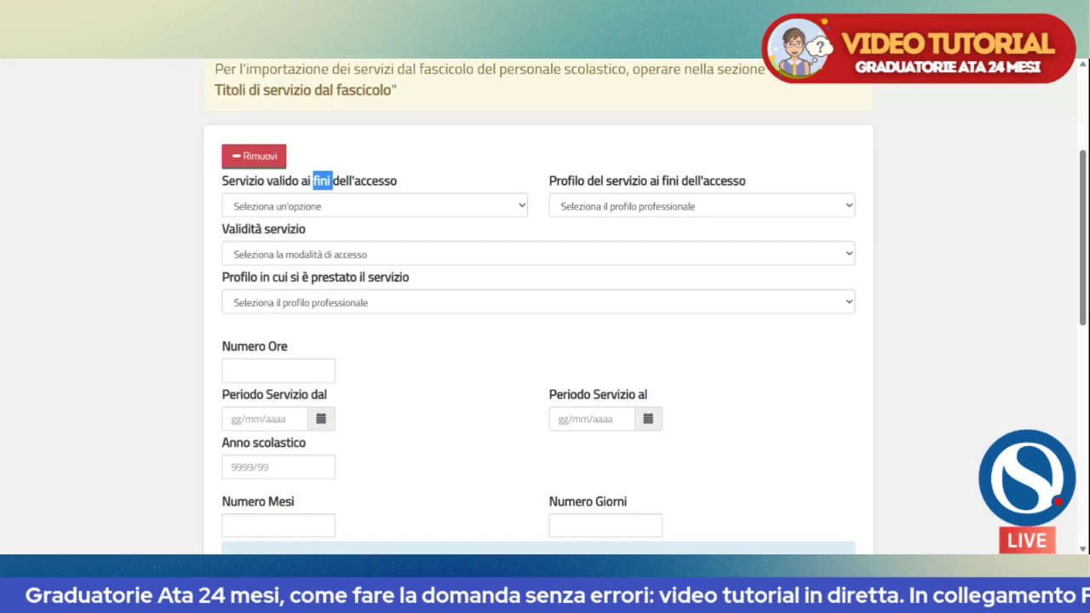
left_click(314, 214)
left_click(315, 246)
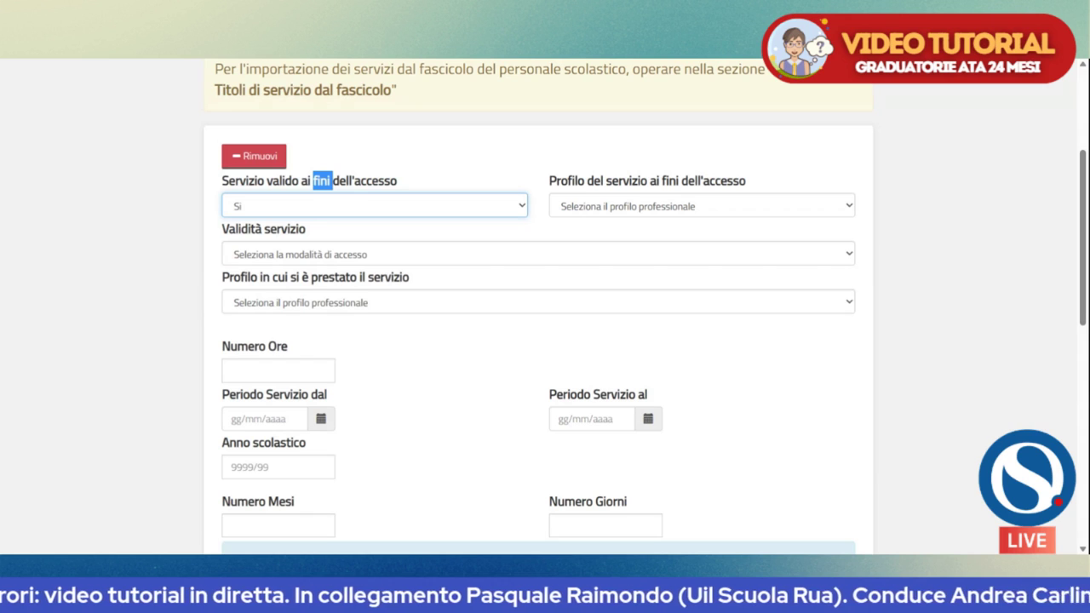
Step: Set Profilo del servizio ai fini dell'accesso to AA: ASSISTENTE AMMINISTRATIVO and Validità servizio to Servizio valido ai fini dell'inserimento
left_click(690, 209)
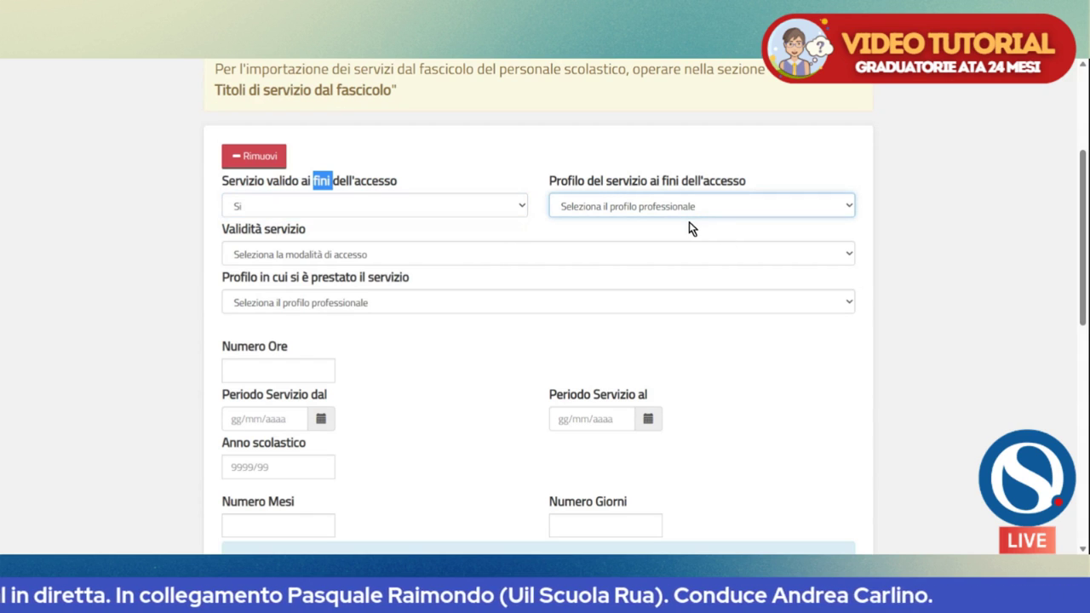
left_click(694, 256)
left_click(315, 252)
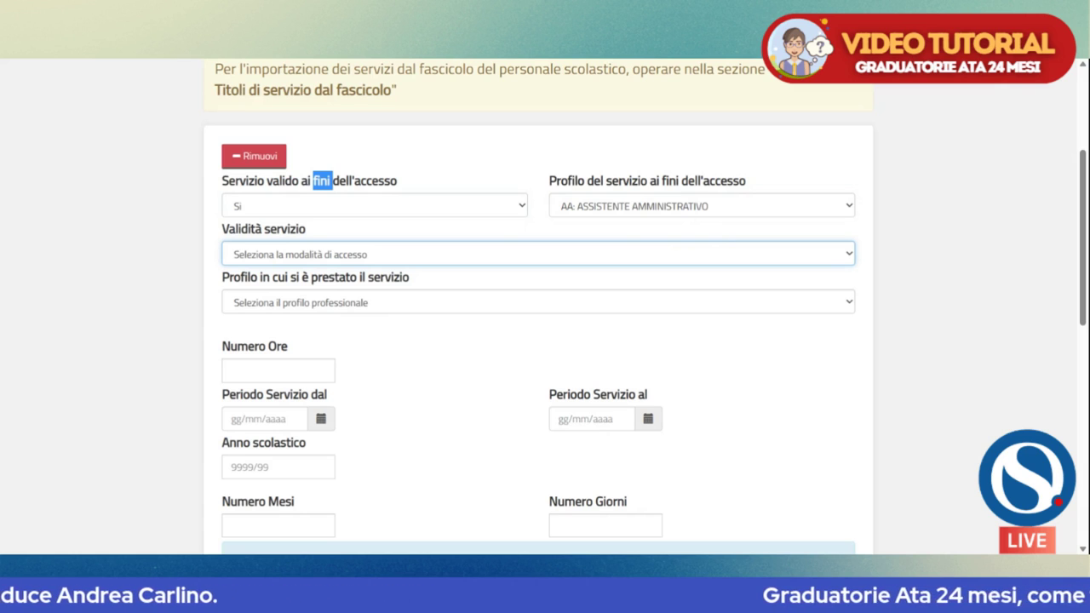
key("Down")
Step: Set Numero Ore to 36 for the service title
scroll(322, 375, "down", 1)
left_click(279, 296)
type("3")
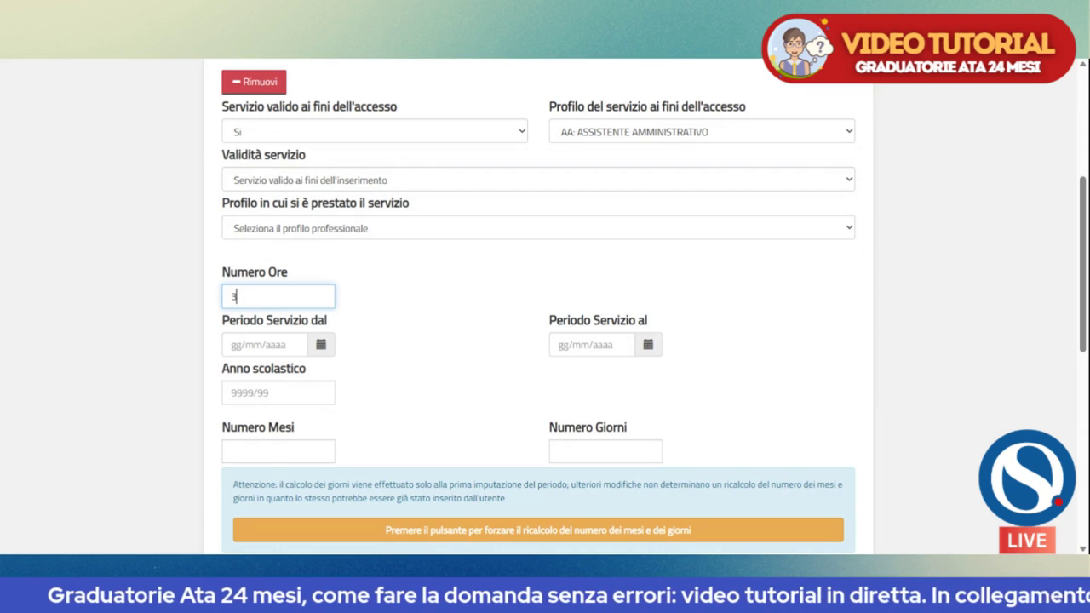
type("6")
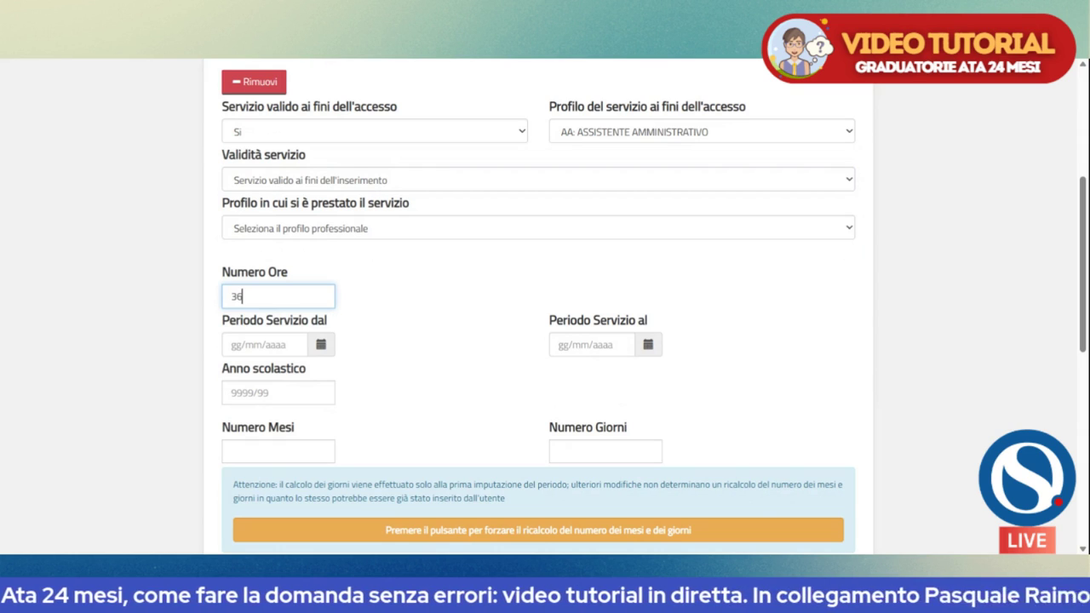
Step: Set the service period from 01/09/2021 to 31/08/2022
scroll(379, 289, "down", 1)
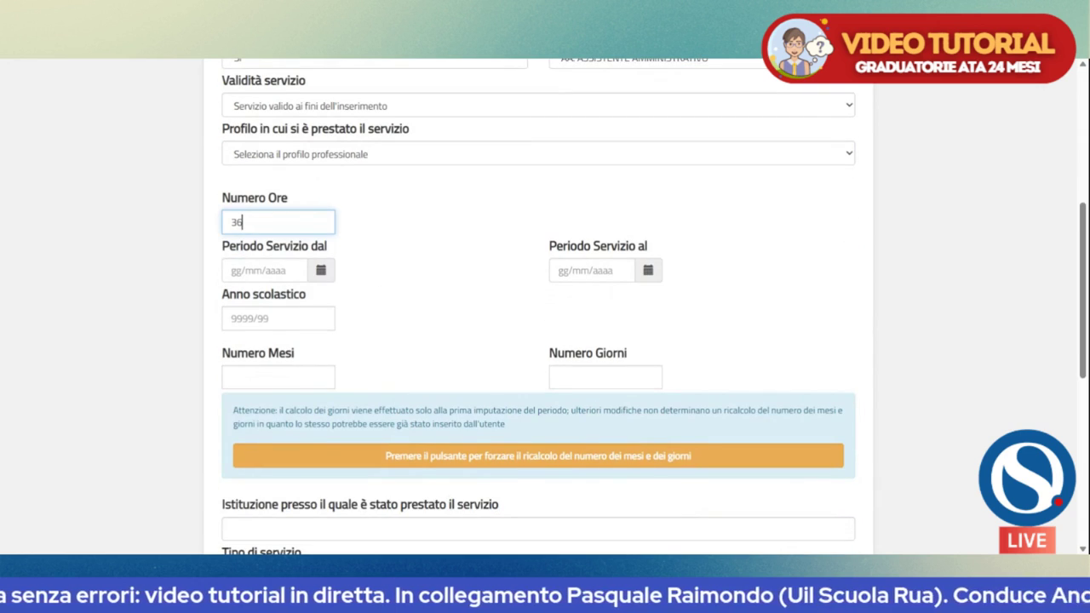
key("Tab")
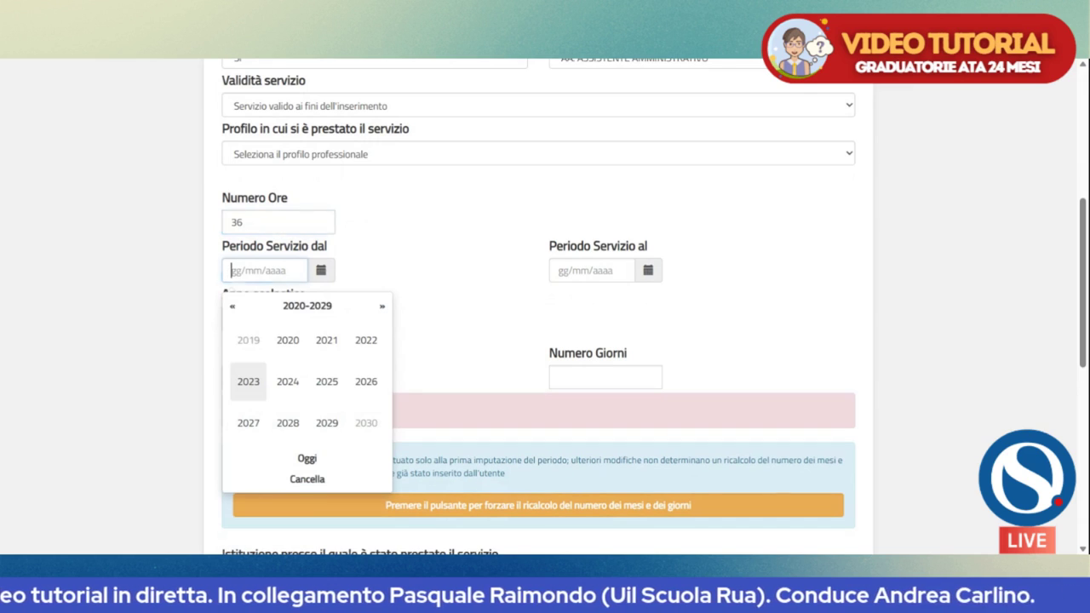
type("01")
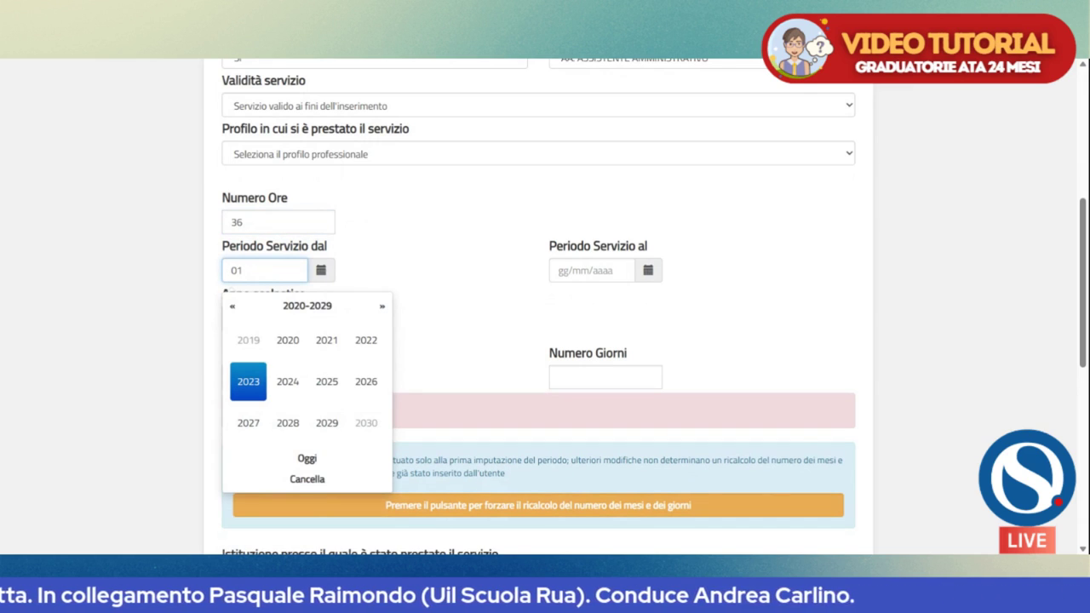
type("/09/2021")
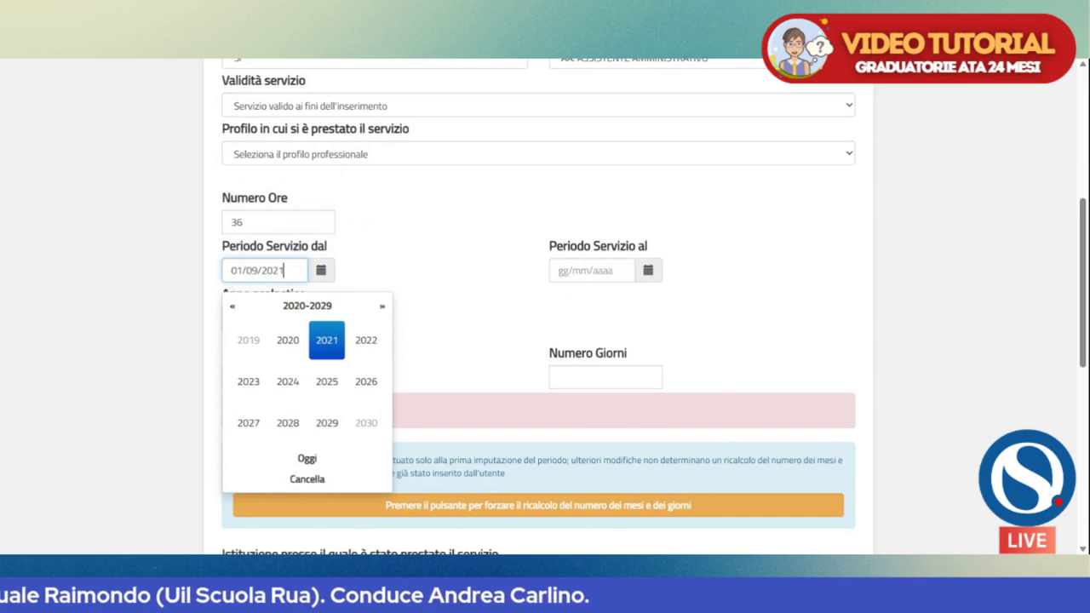
key("Tab")
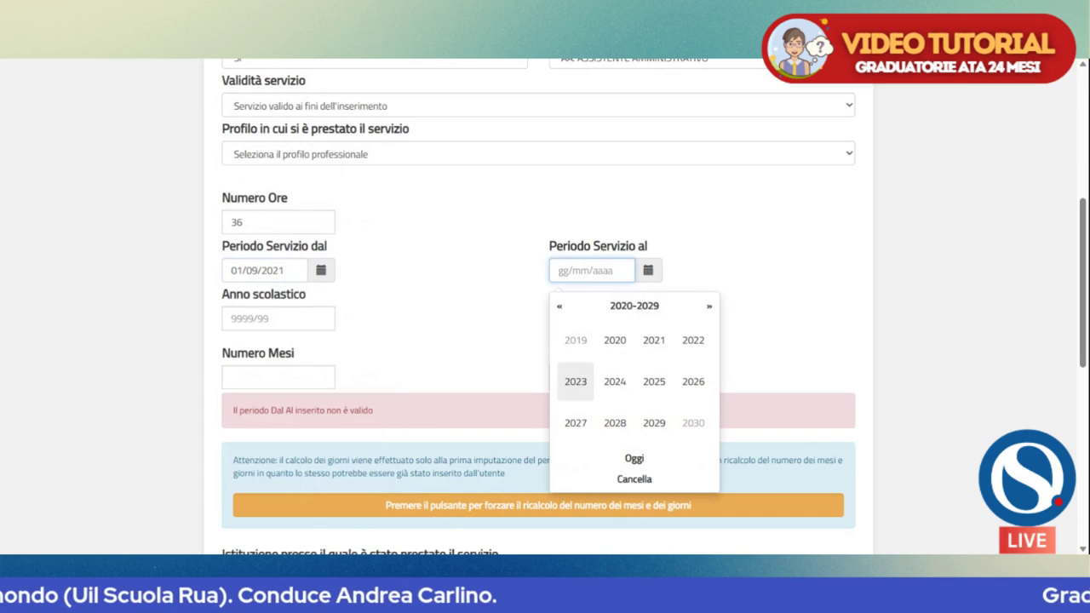
type("31/08/2022")
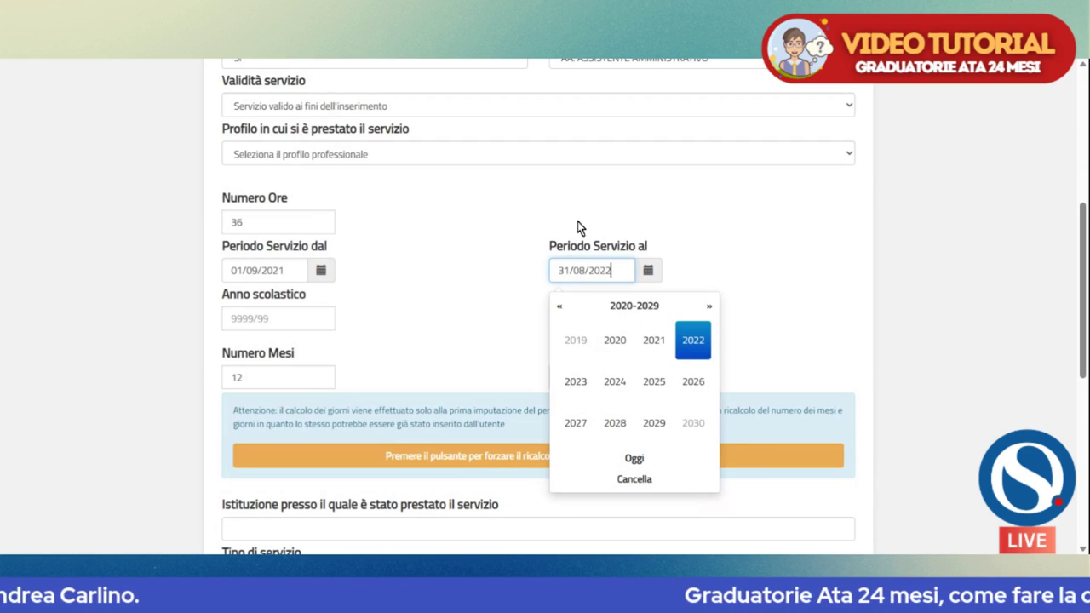
left_click(380, 282)
Step: Set Anno scolastico to 2021/22 and review the institution, service type, address and municipality fields
left_click(332, 316)
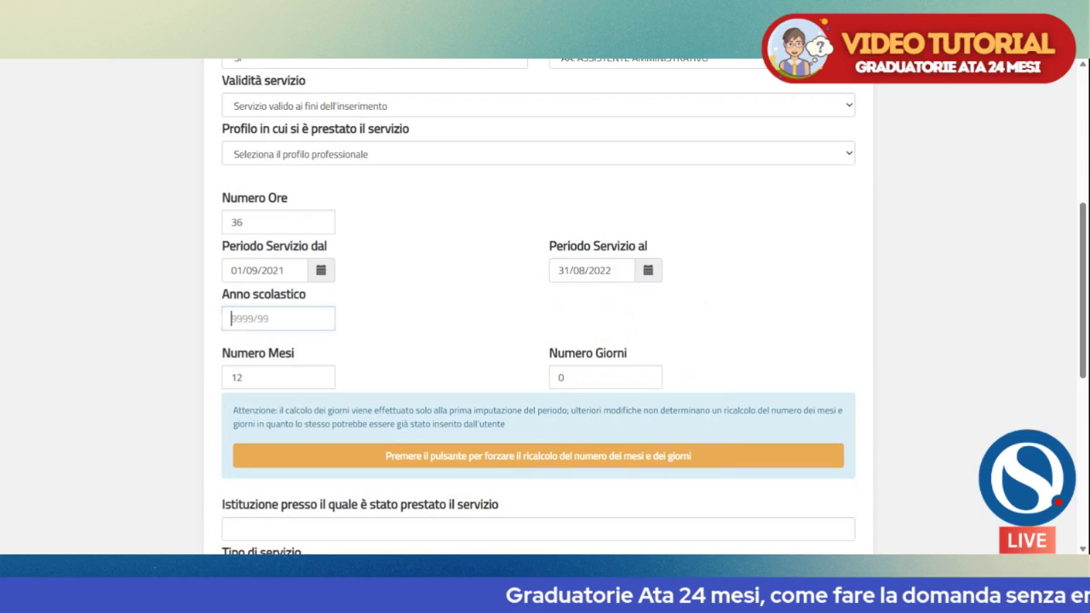
type("2021/22")
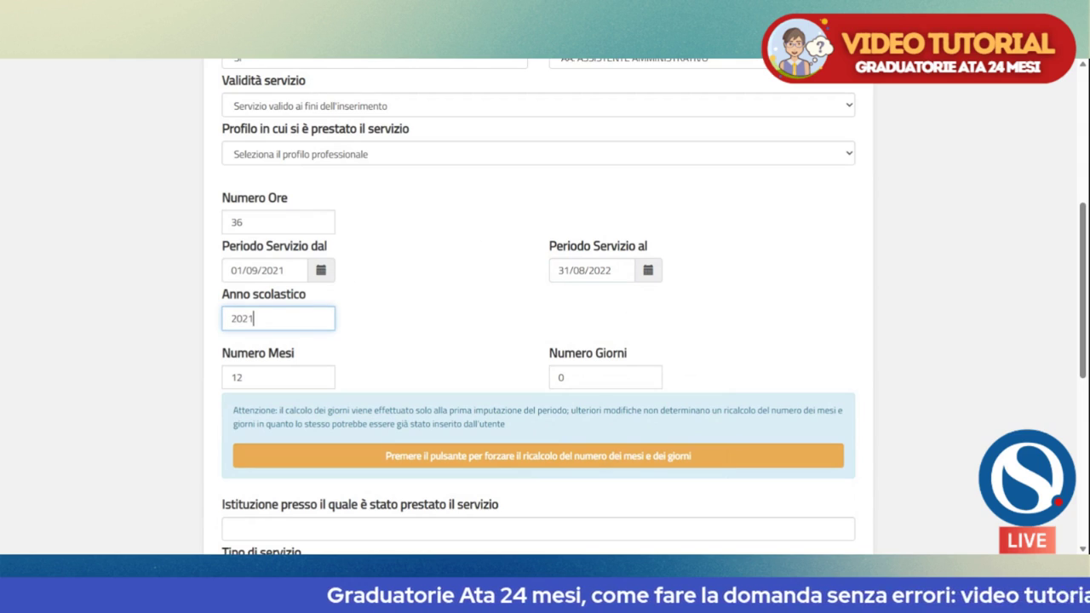
left_click(518, 319)
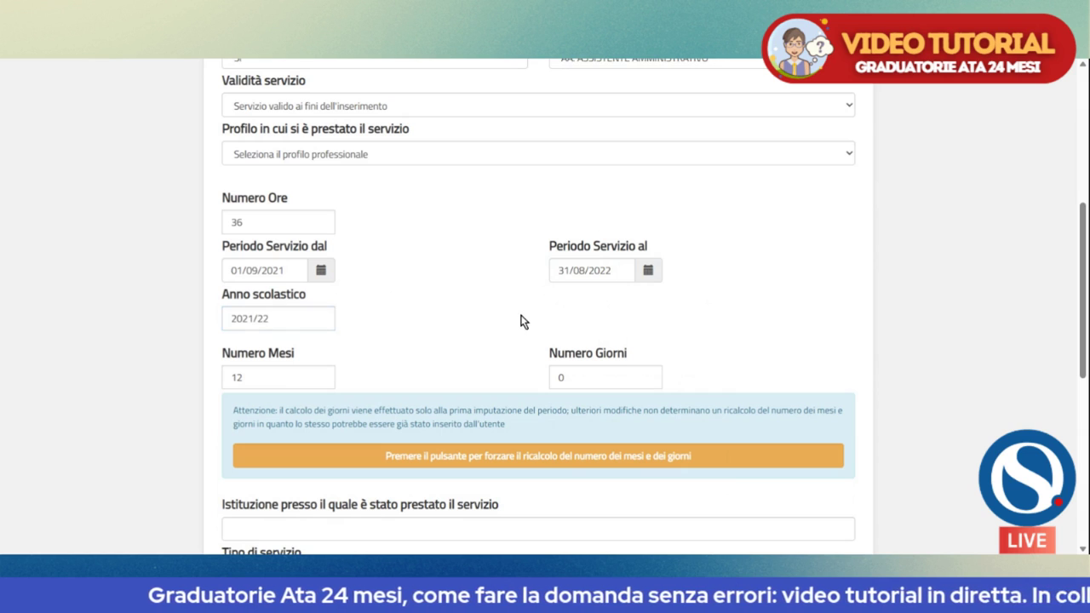
scroll(472, 355, "down", 2)
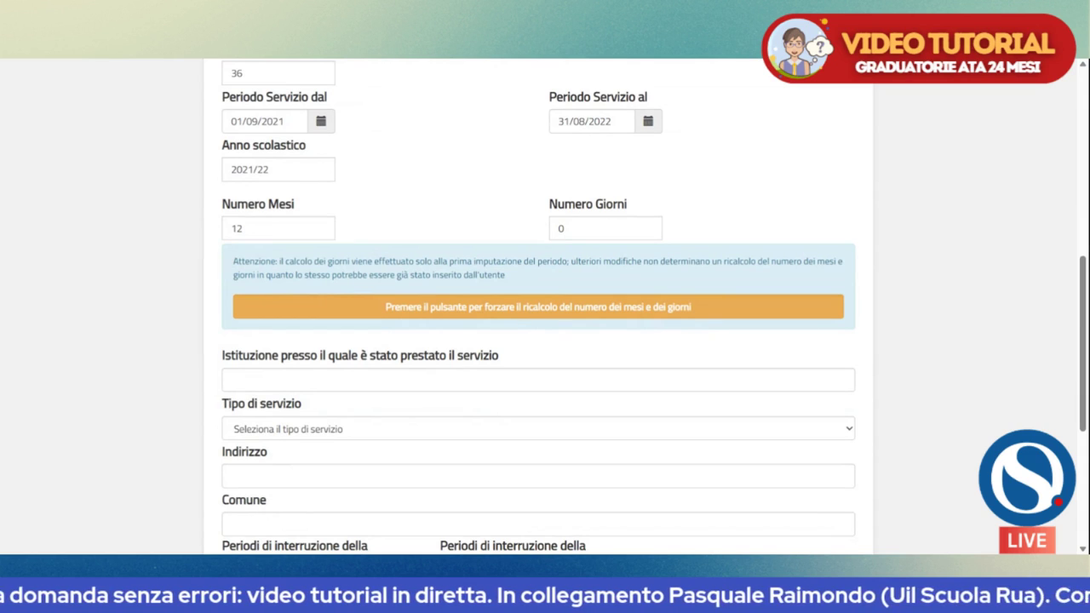
scroll(358, 323, "down", 2)
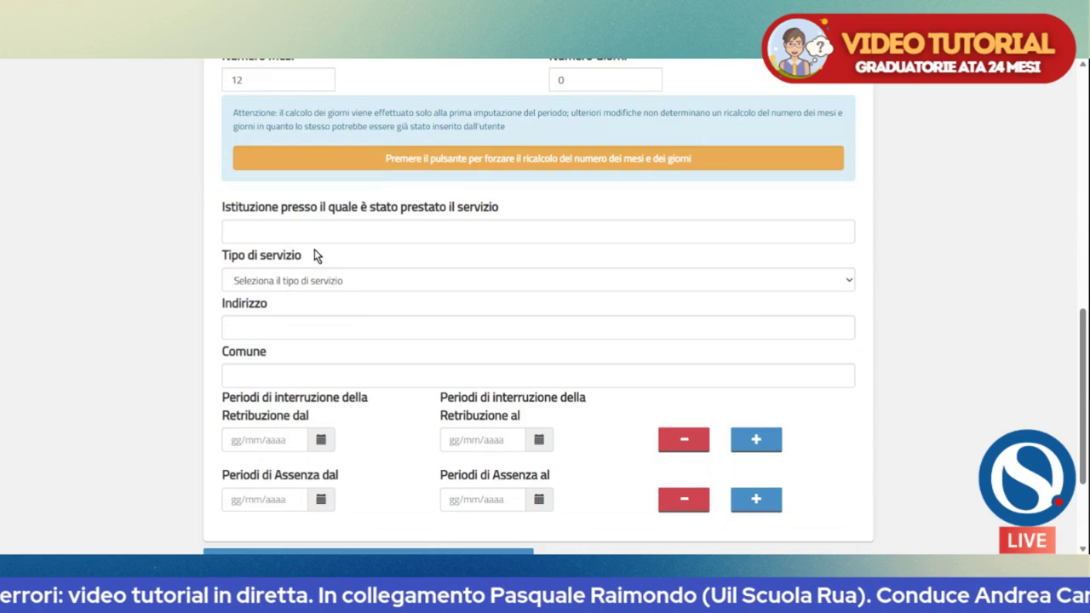
Step: Set the service title's institution to IC DANTE and Tipo di servizio to Statale
double_click(562, 80)
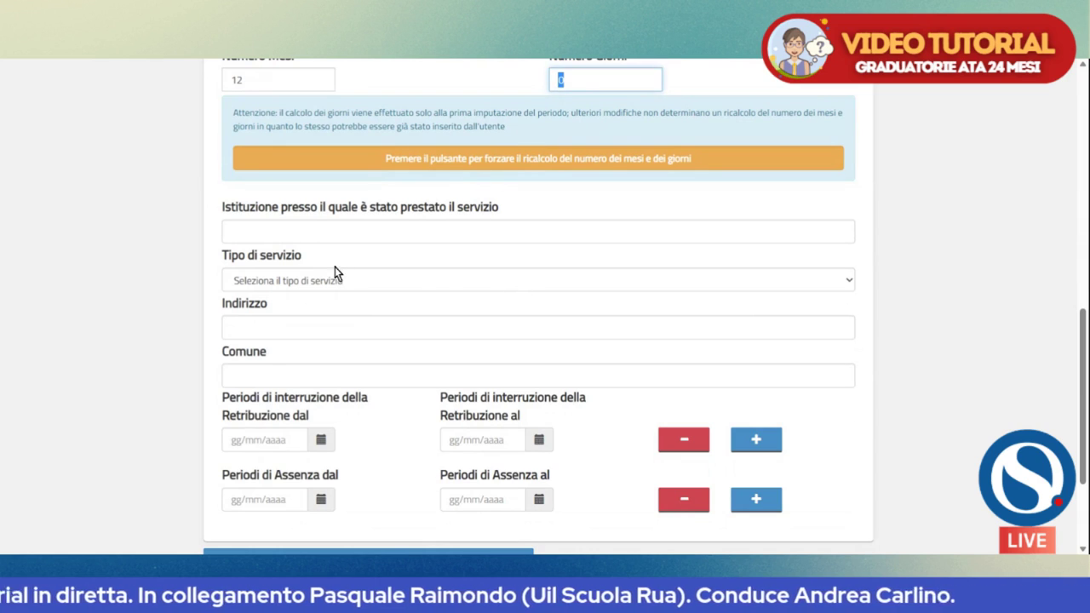
scroll(382, 365, "down", 2)
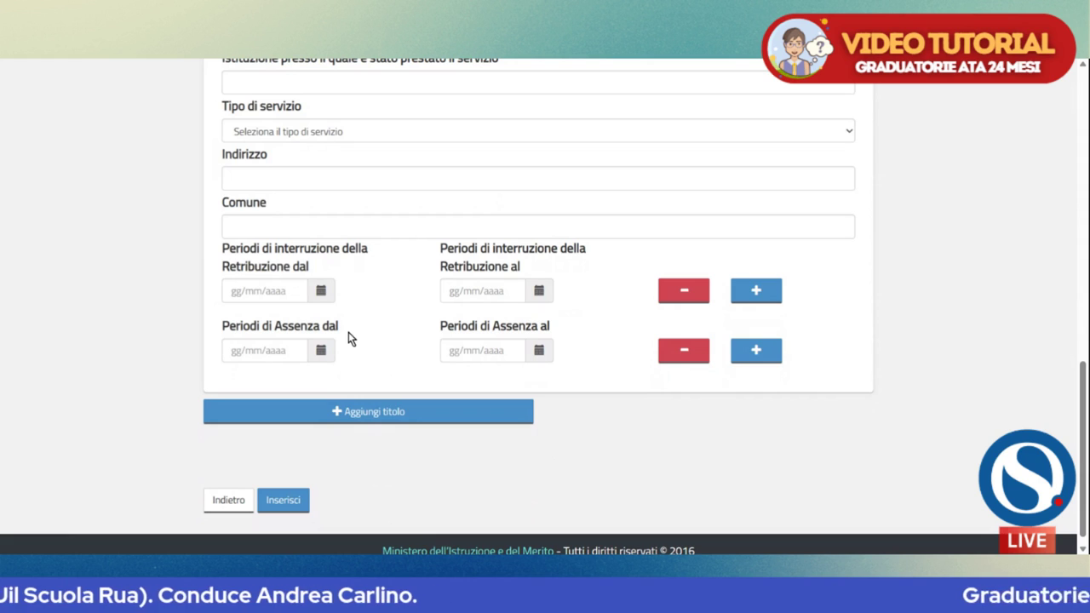
scroll(292, 173, "up", 1)
left_click(285, 157)
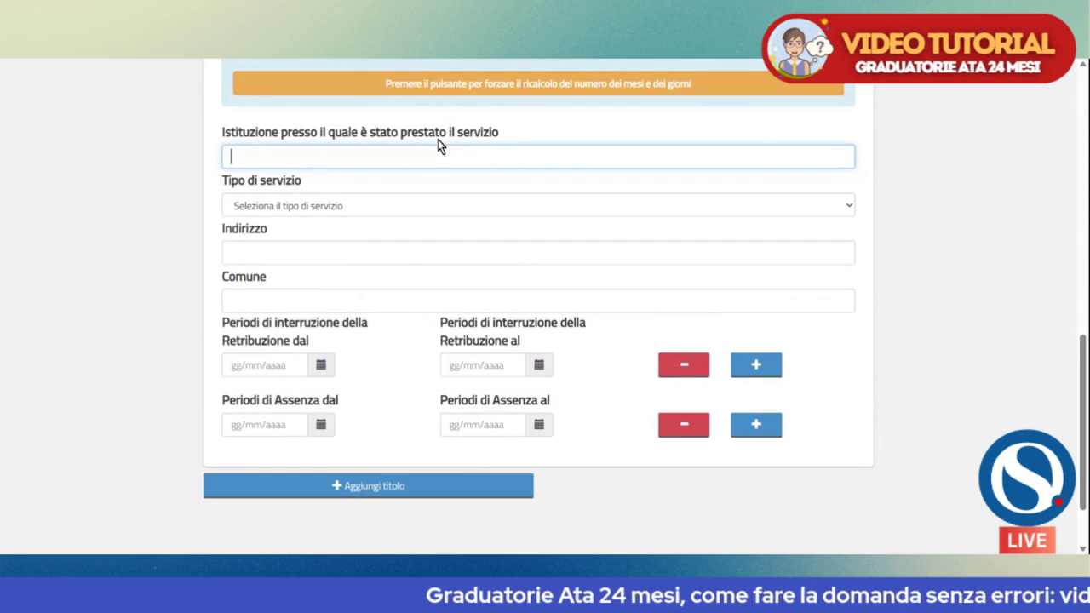
type("IC DANTE")
left_click(389, 206)
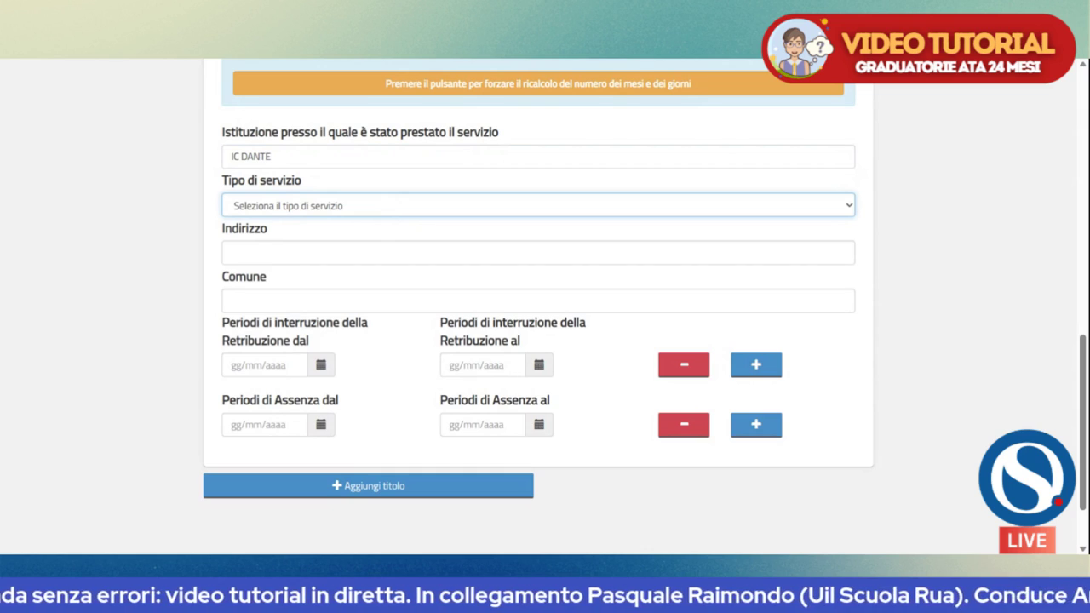
key("Down")
Step: Fill Indirizzo and Comune of the service title with placeholder text made of repeated z letters
left_click(231, 252)
type("Z")
type("zzzzzzzzzzzzzzzzzz")
key("Tab")
type("zzzzzzzzzzzzzzzzzzz")
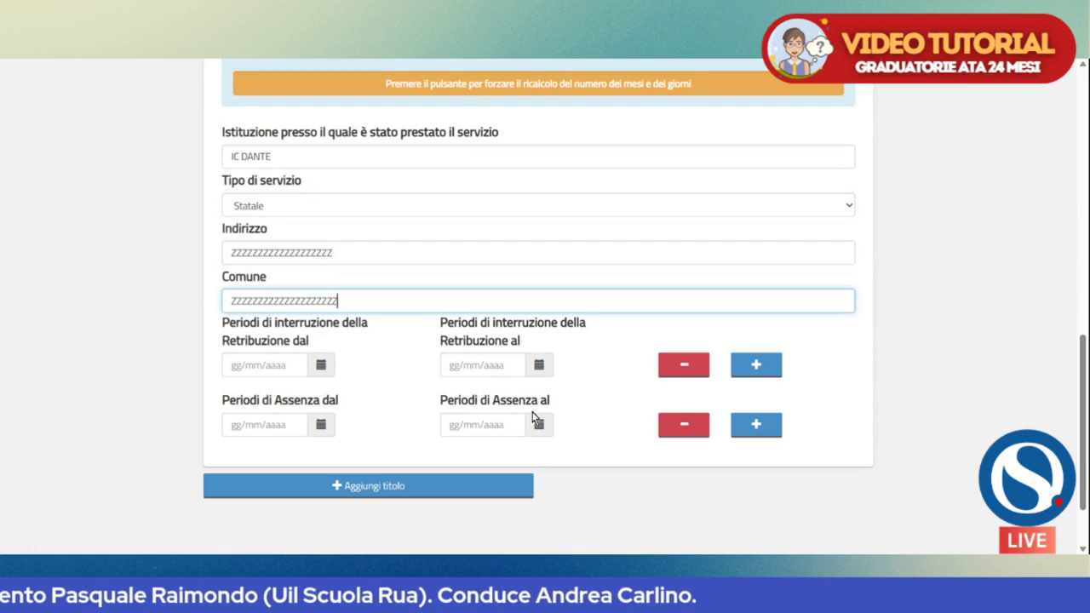
type("zzzzzzzzzzzzz")
left_click(854, 352)
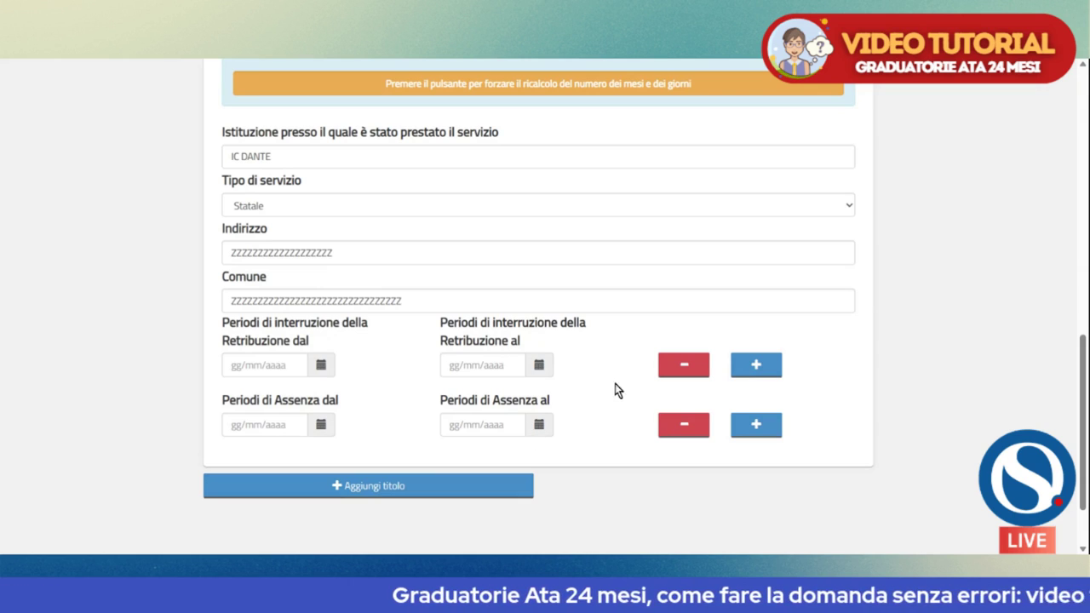
Step: Leave the service title form without inserting the title and return to the Modello di presentazione della domanda overview
scroll(712, 389, "down", 1)
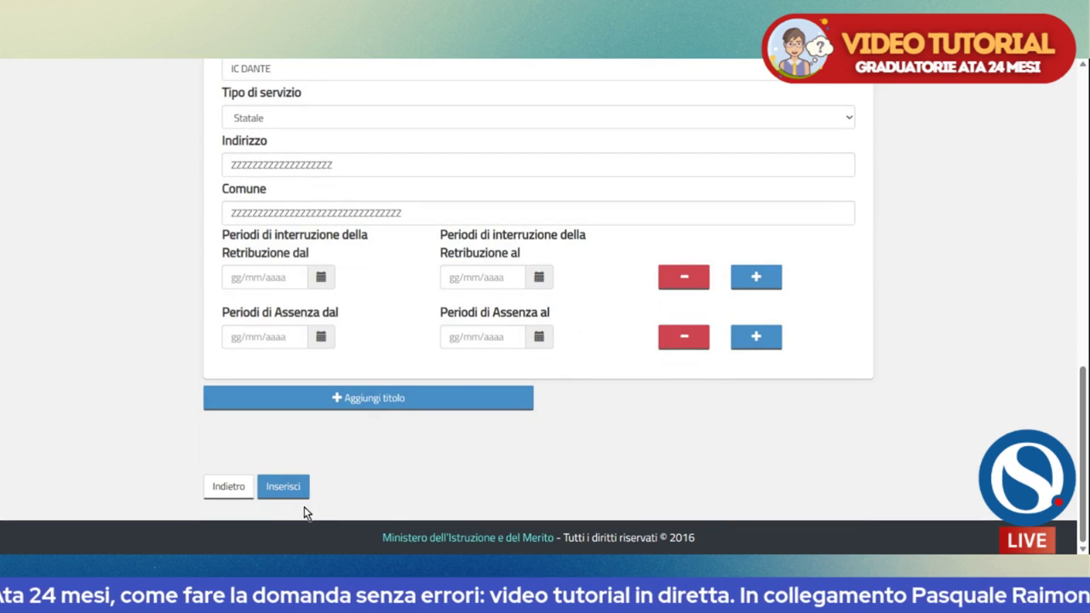
left_click(230, 492)
scroll(449, 386, "down", 10)
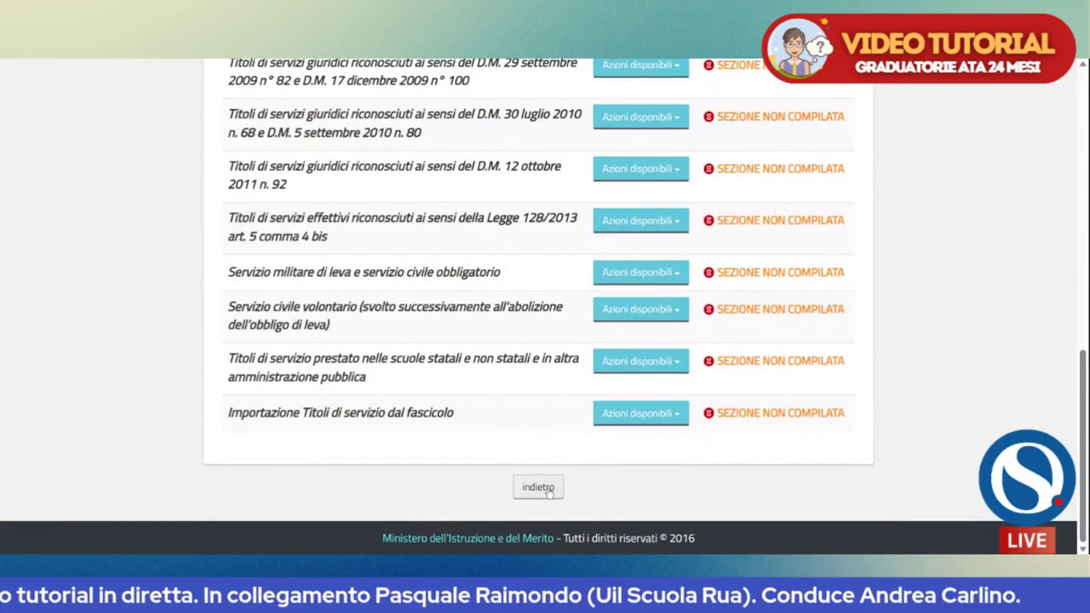
left_click(550, 491)
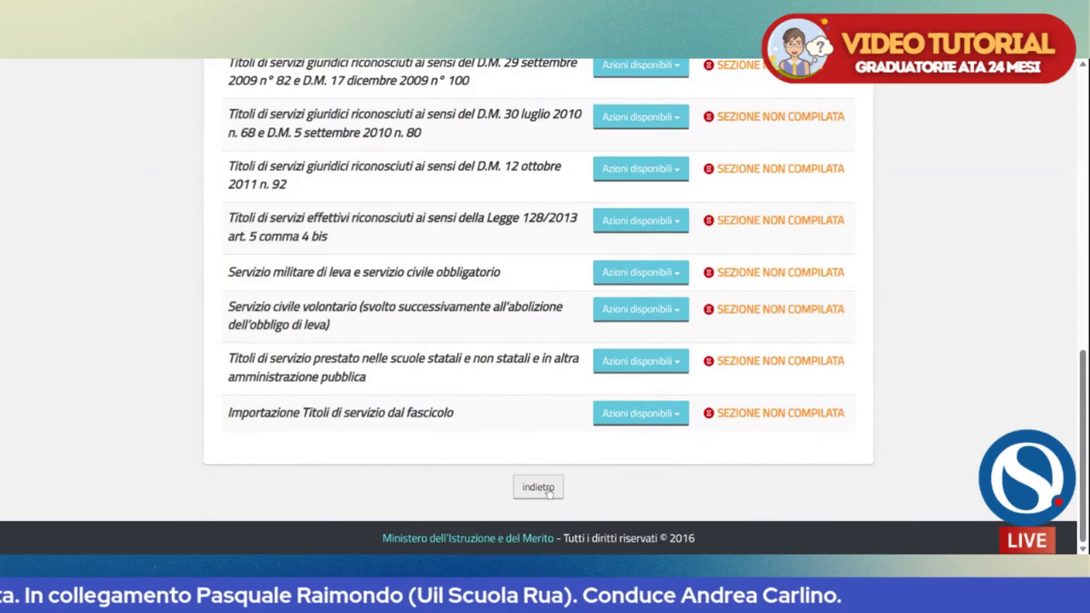
scroll(474, 396, "down", 2)
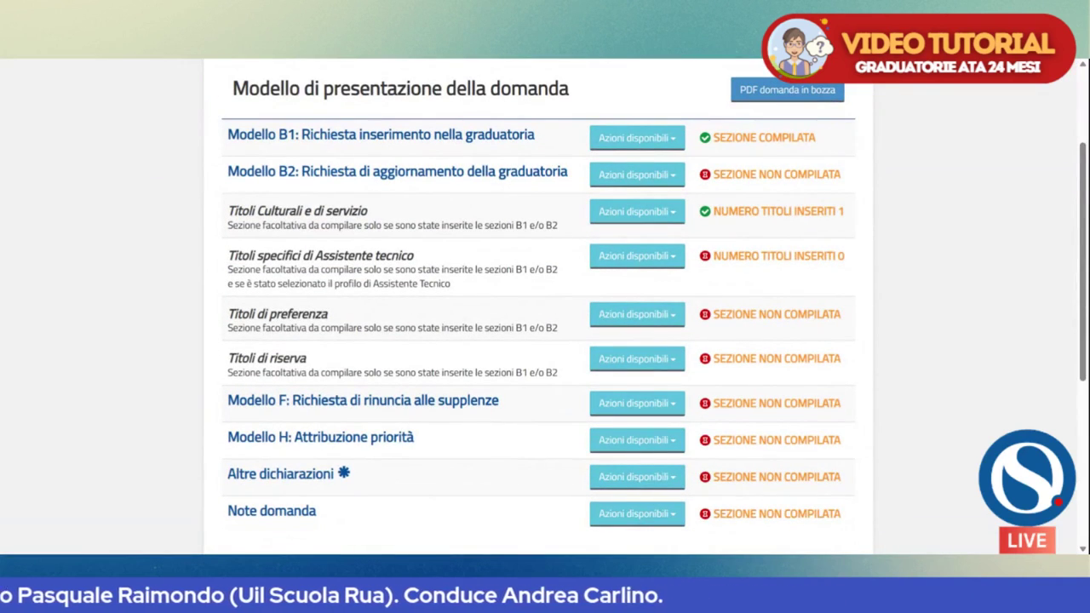
Step: Open the list of Titoli specifici di Assistente tecnico from the application overview
left_click_drag(228, 257, 410, 261)
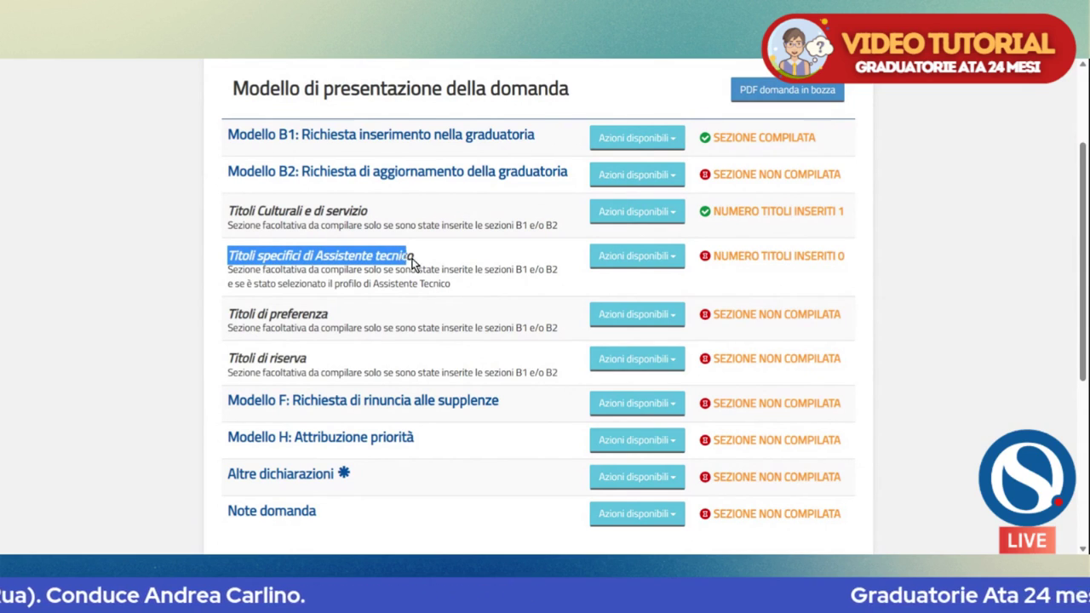
left_click(645, 257)
left_click(643, 290)
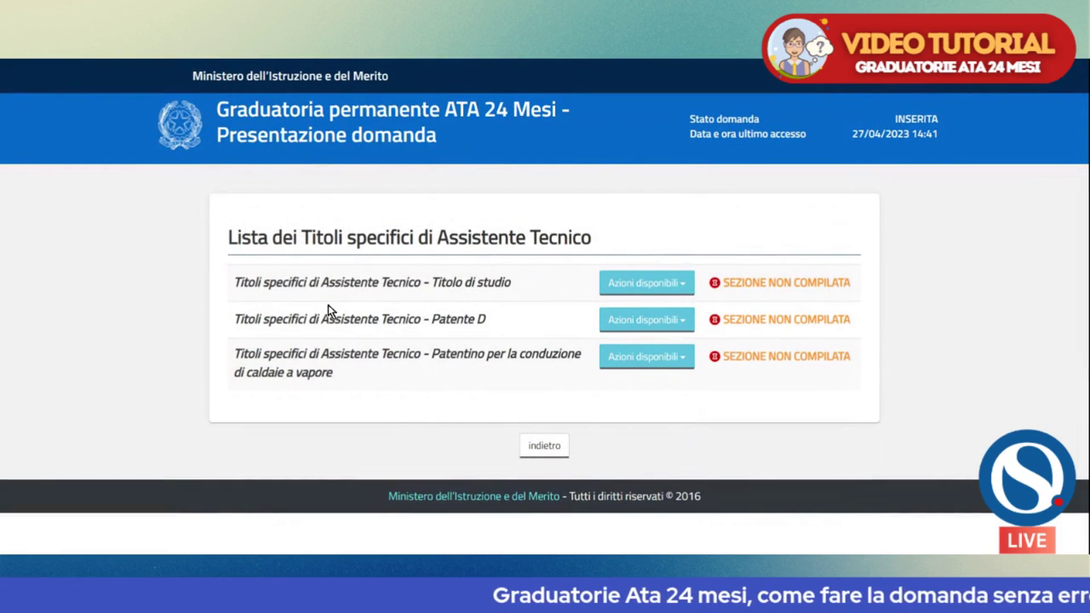
Step: Add a blank title in the Assistente Tecnico - Titolo di studio section to examine its fields
left_click_drag(247, 286, 661, 283)
left_click(662, 282)
left_click(657, 313)
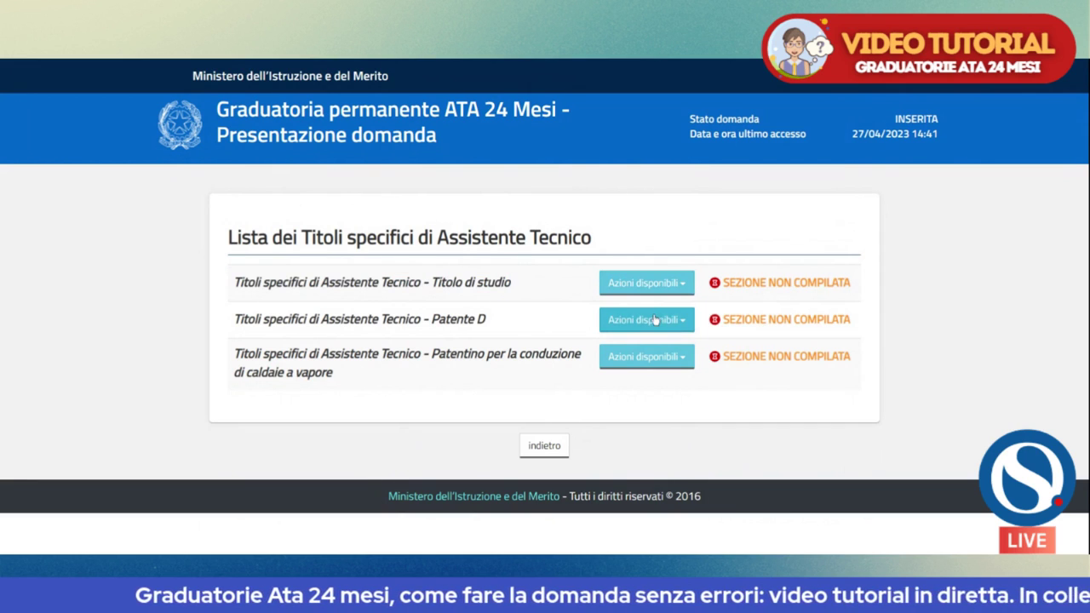
left_click(644, 284)
left_click(615, 316)
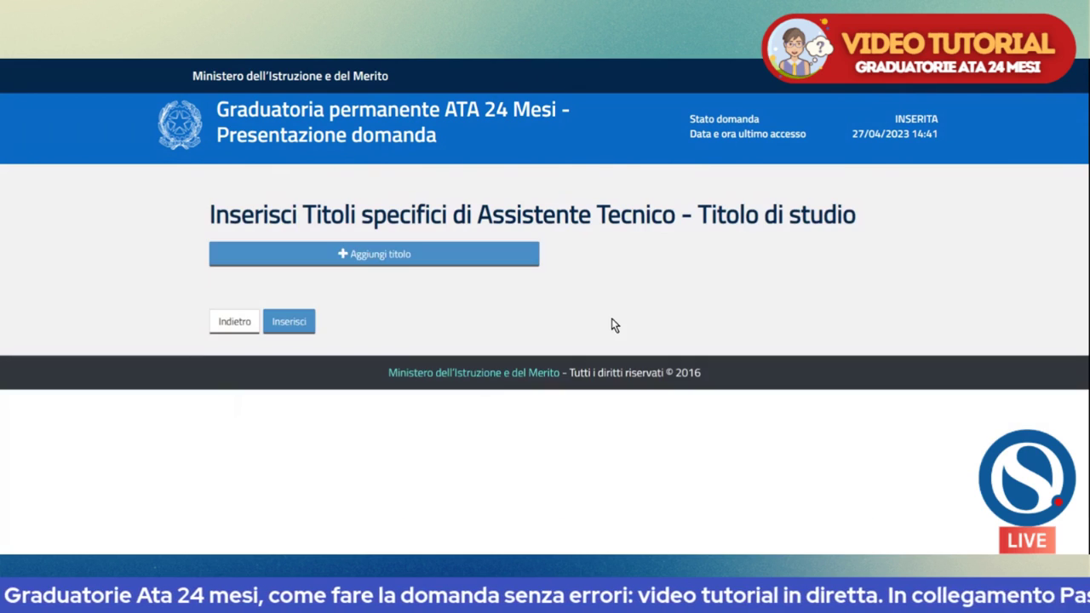
left_click(358, 259)
scroll(390, 322, "down", 2)
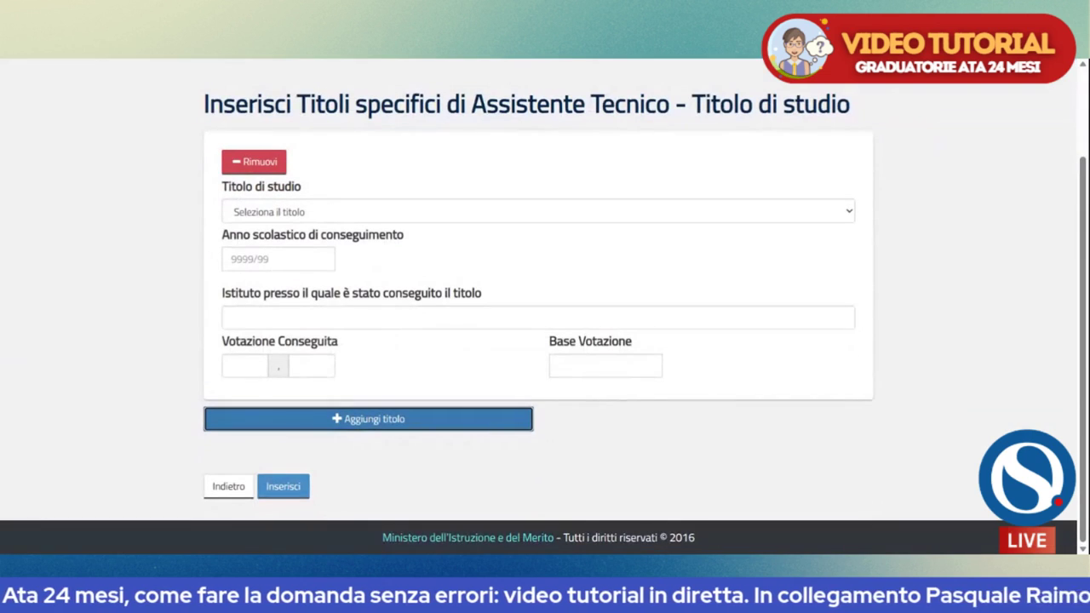
Step: Leave the Titolo di studio form unsaved, point out the Patente D section and return to the application overview
left_click(229, 488)
left_click_drag(236, 330, 475, 330)
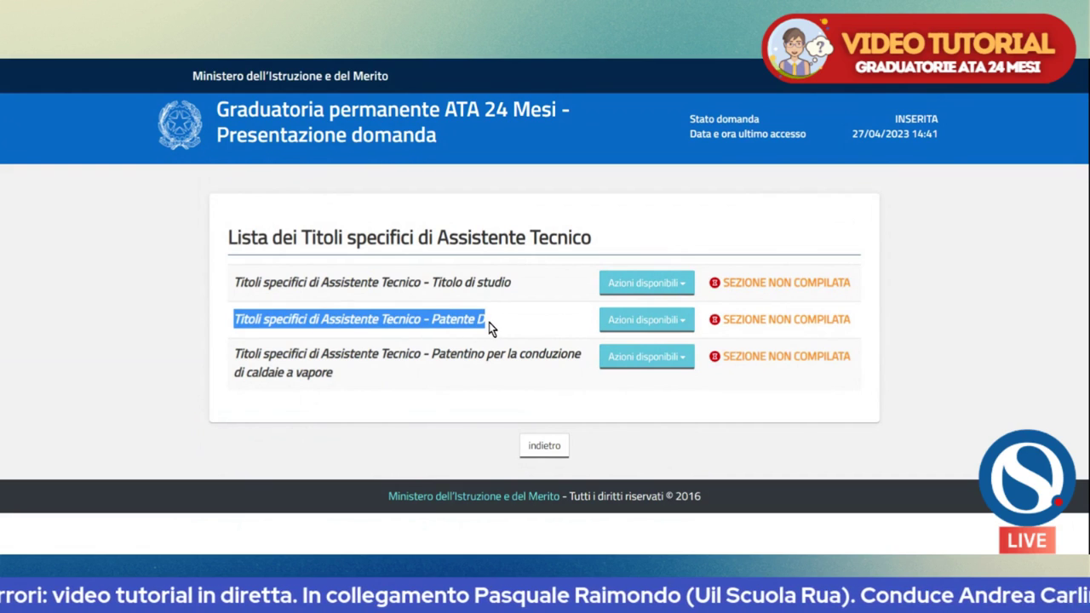
left_click(491, 331)
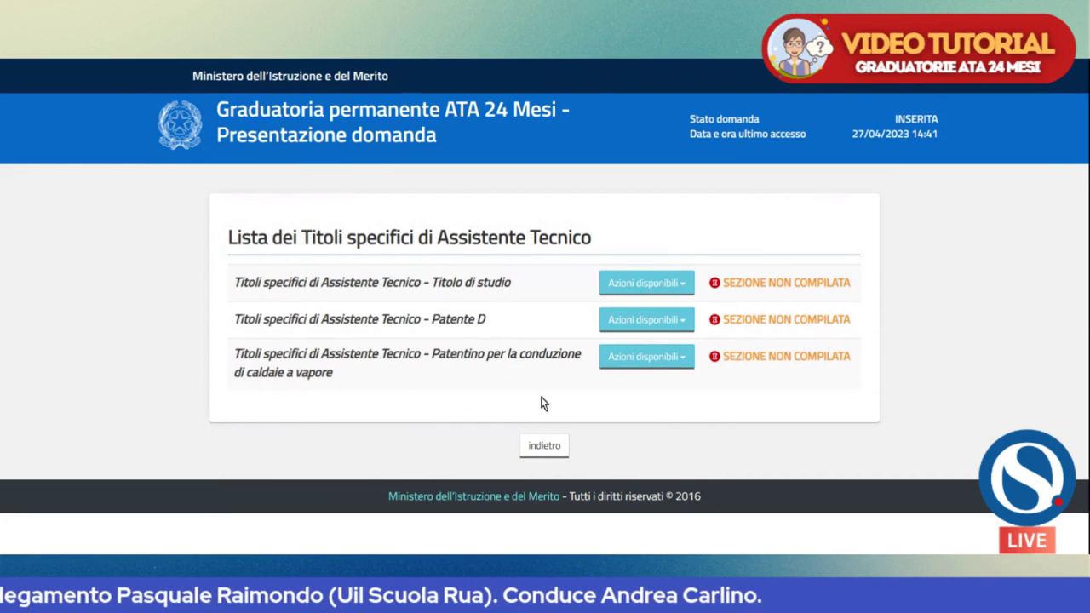
left_click(546, 450)
Step: Open the Titoli di preferenza section of the application for compilation
scroll(492, 405, "down", 1)
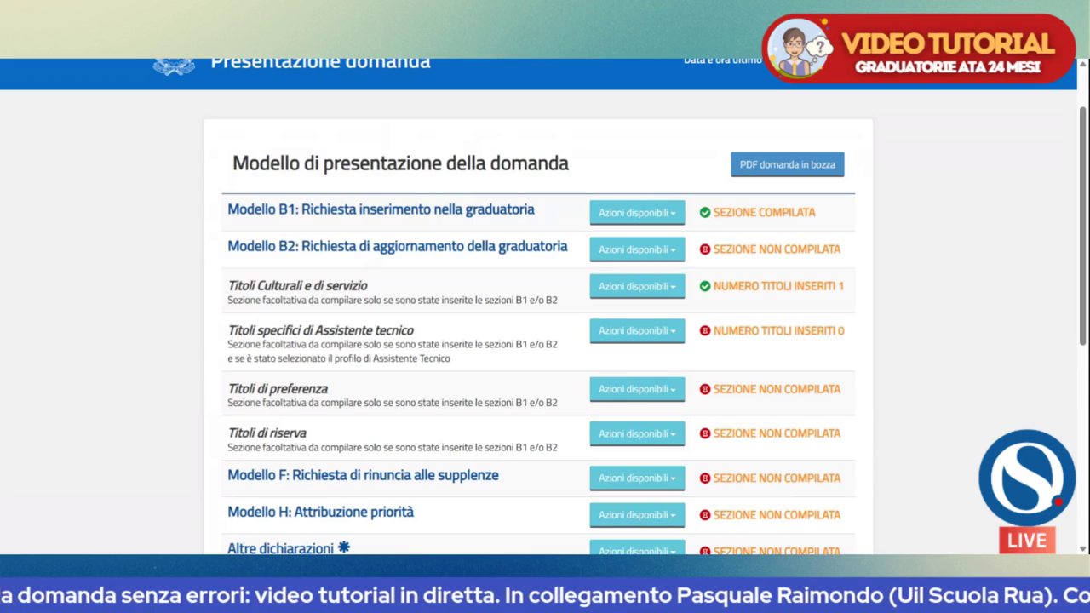
scroll(489, 343, "down", 2)
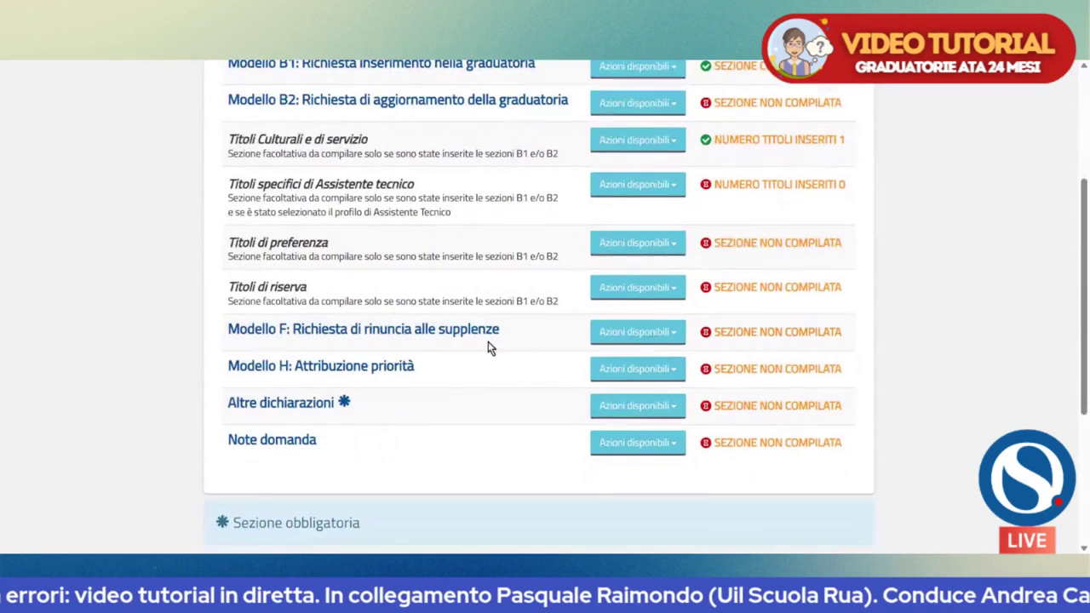
left_click_drag(228, 243, 368, 260)
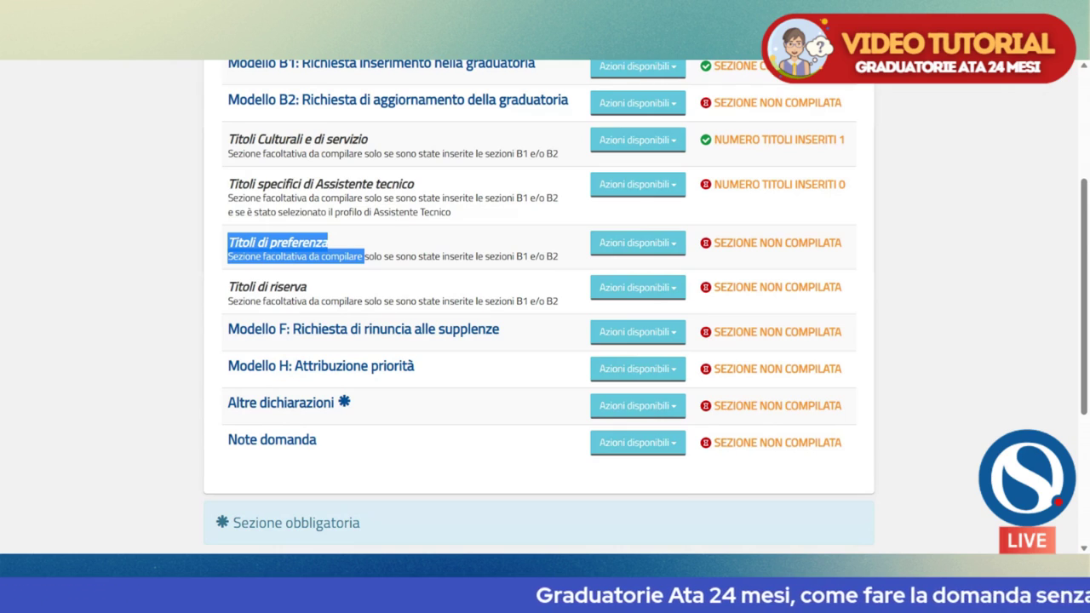
left_click(617, 249)
left_click(628, 280)
scroll(426, 366, "down", 3)
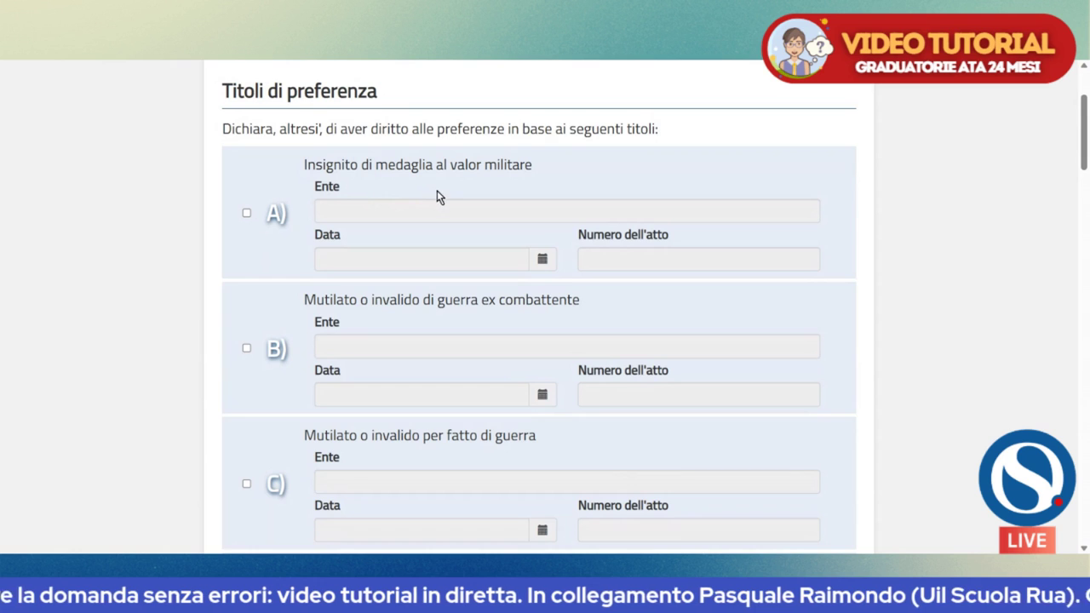
Step: Examine the preference titles from A) Insignito di medaglia al valor militare through L) Figlio di mutilato o invalido per servizio
scroll(463, 256, "down", 1)
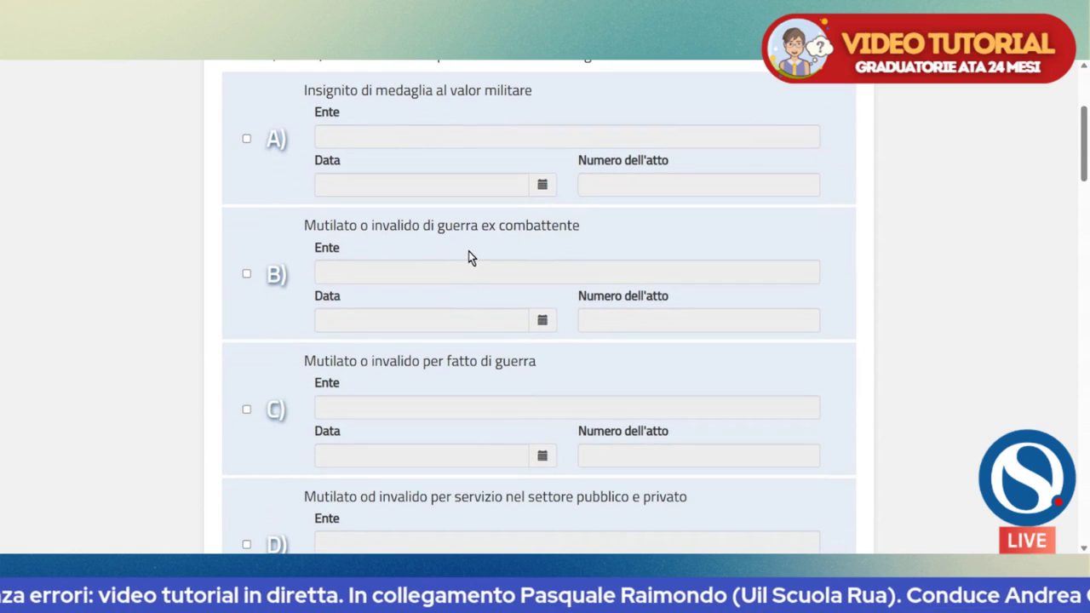
scroll(474, 255, "down", 2)
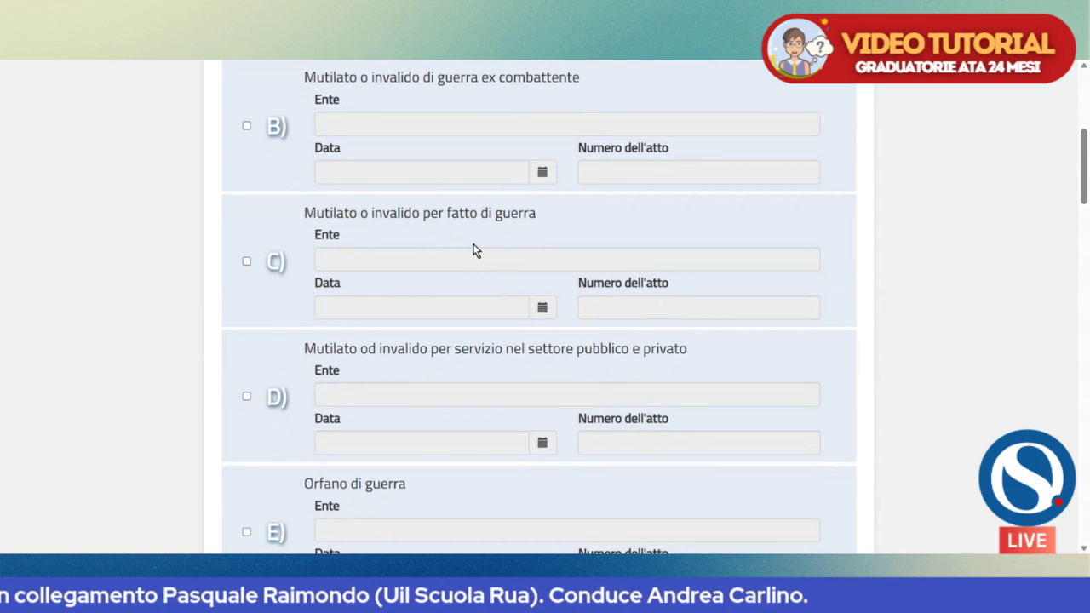
scroll(475, 250, "down", 2)
scroll(468, 251, "down", 2)
scroll(467, 252, "down", 1)
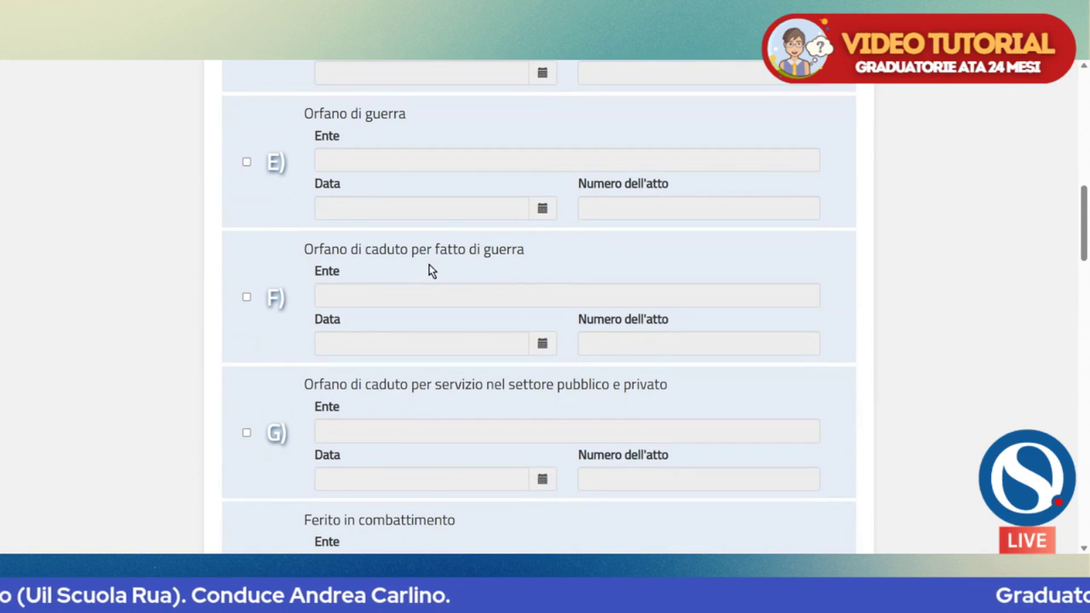
scroll(435, 281, "down", 3)
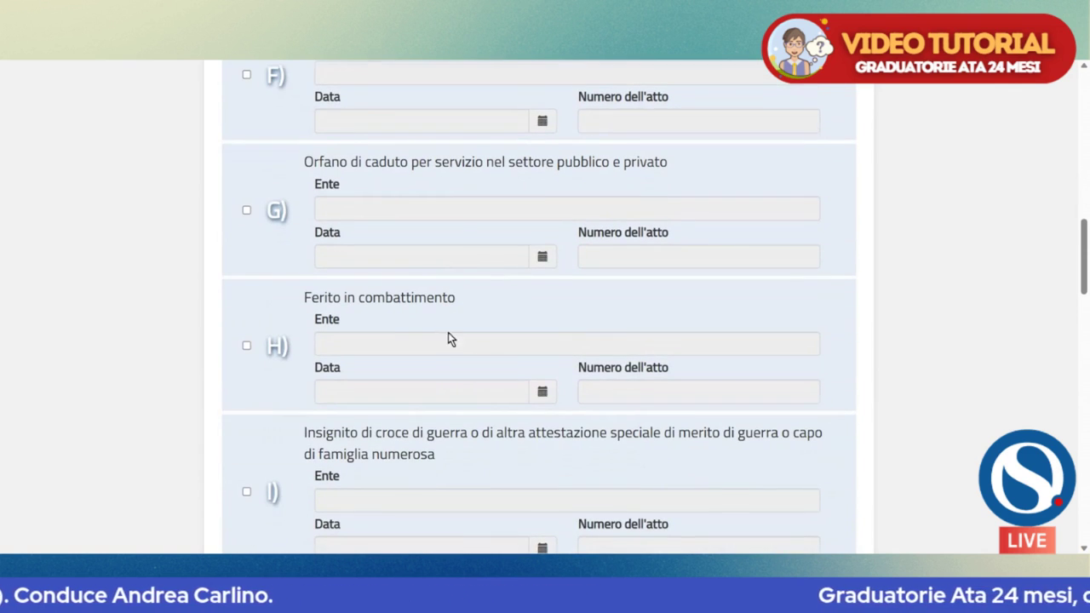
scroll(450, 332, "down", 2)
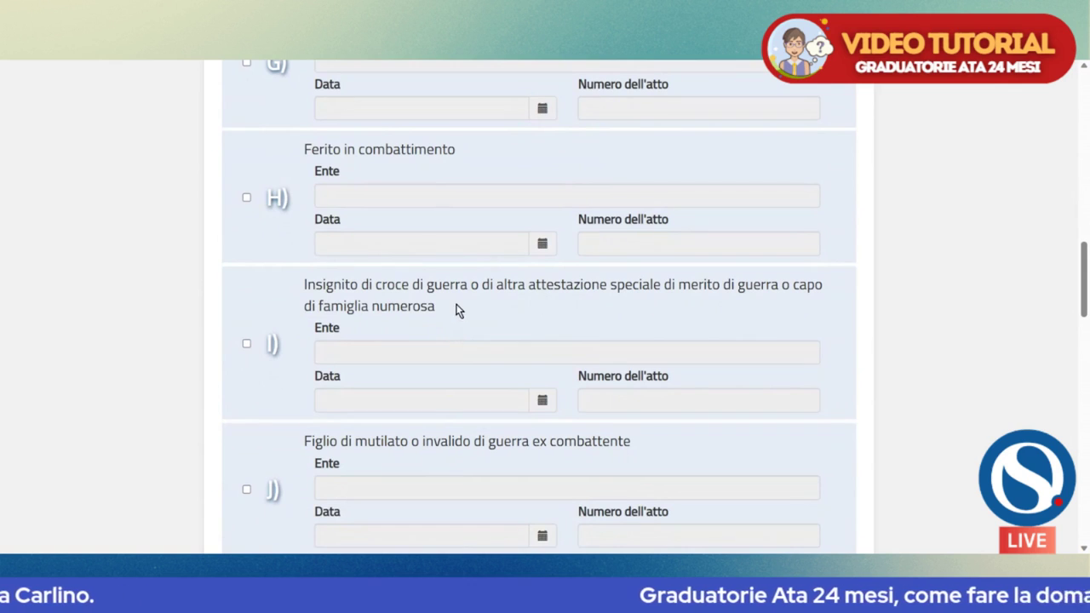
scroll(453, 309, "down", 3)
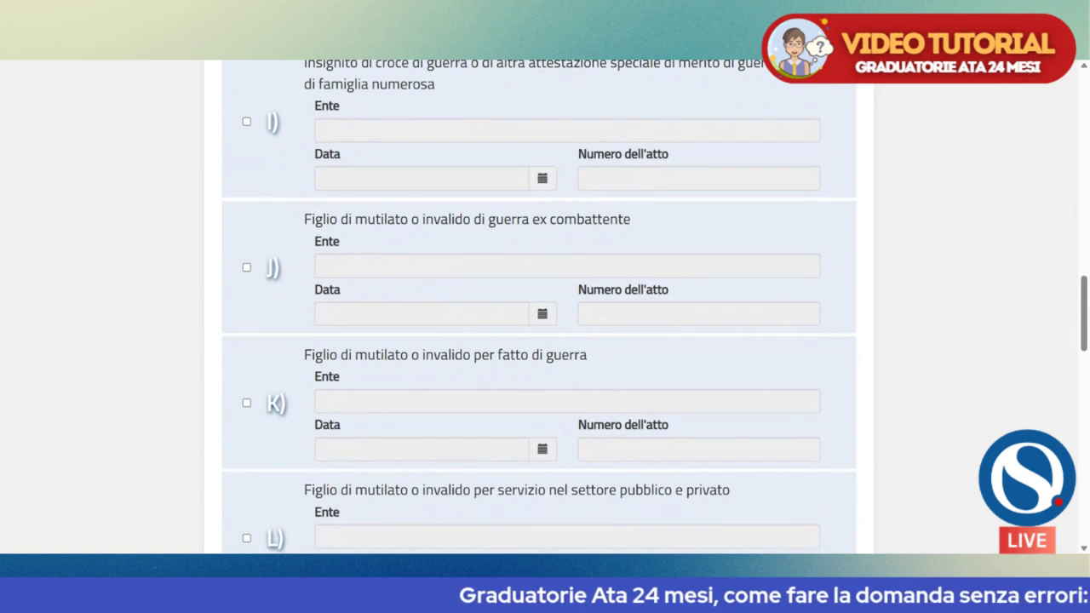
scroll(381, 328, "down", 4)
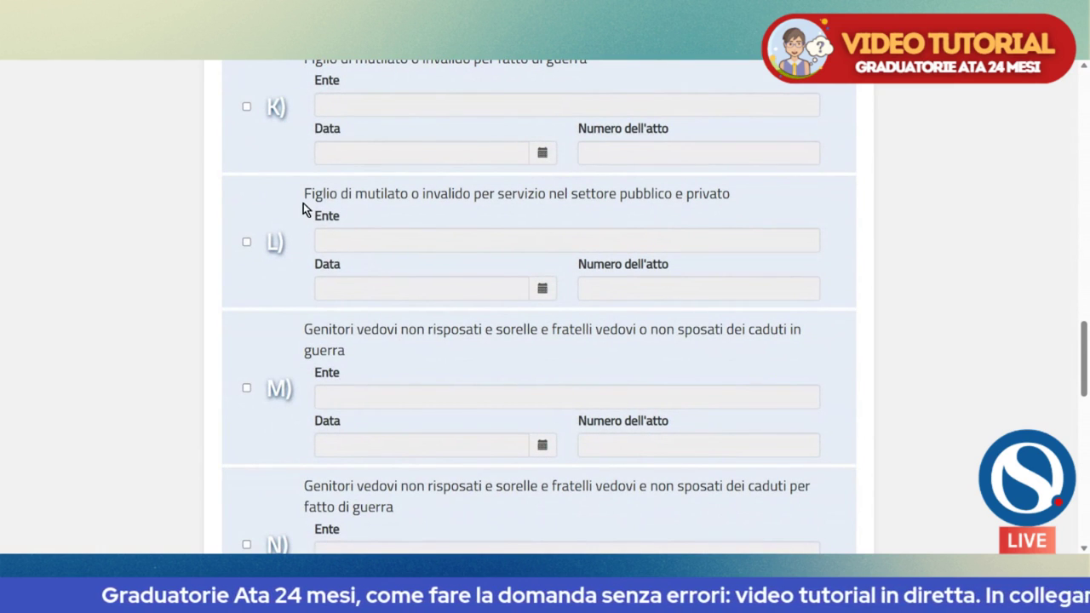
Step: Try selecting preference L) Figlio di mutilato o invalido per servizio to enable its Ente, Data and Numero dell'atto fields, and deselect it again
left_click_drag(305, 194, 734, 209)
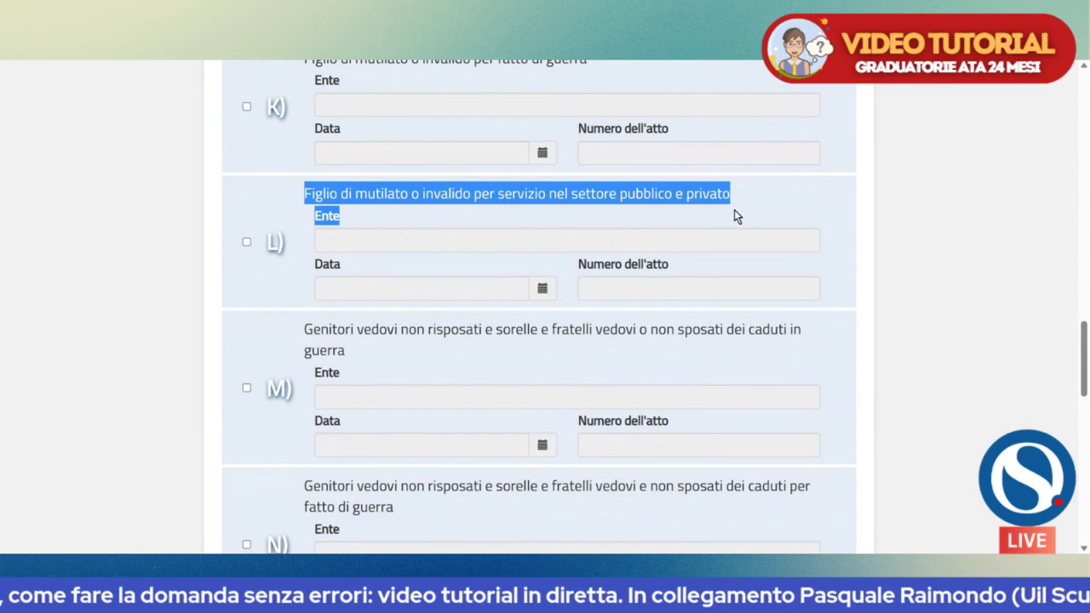
left_click(551, 228)
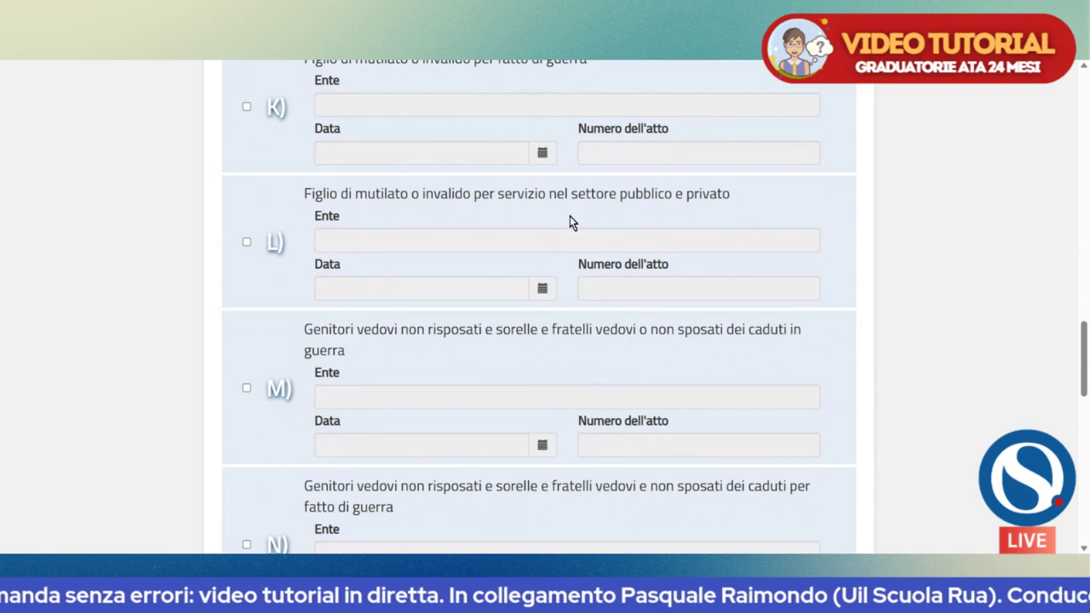
left_click(246, 244)
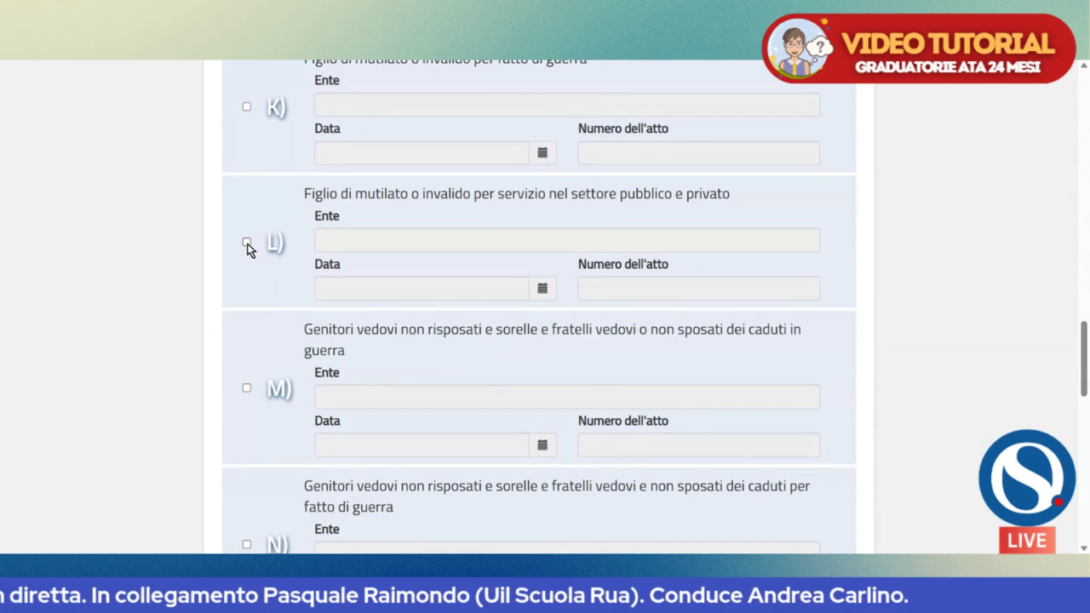
left_click(246, 243)
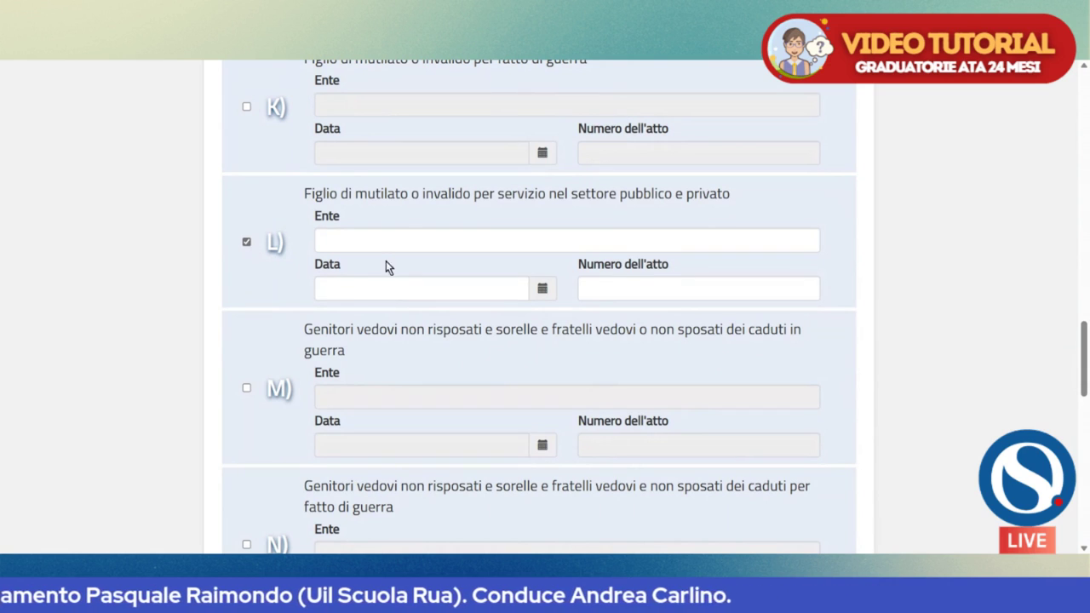
left_click(324, 241)
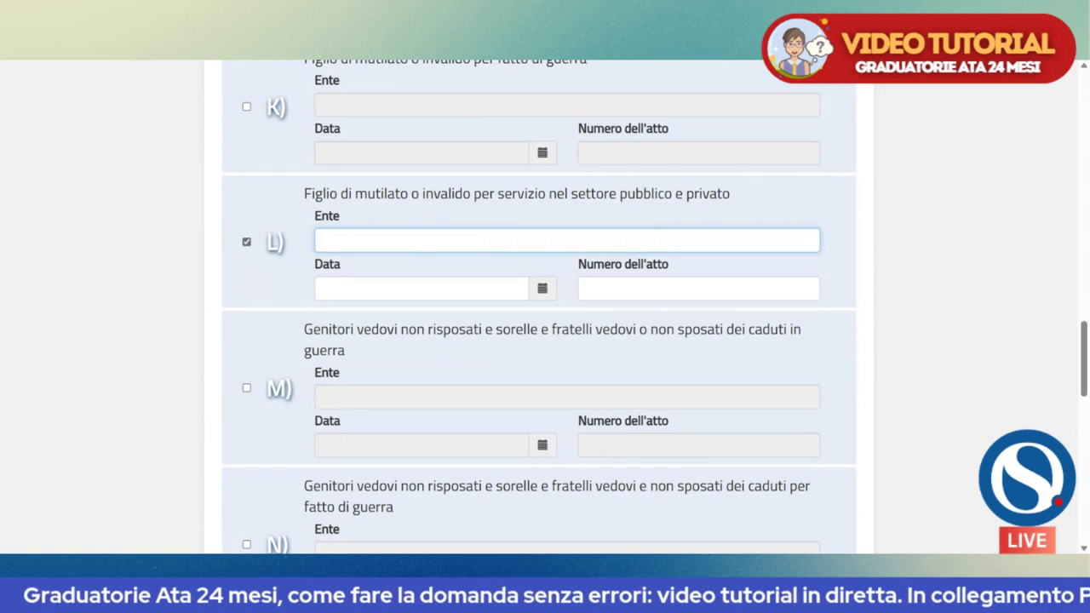
left_click(247, 241)
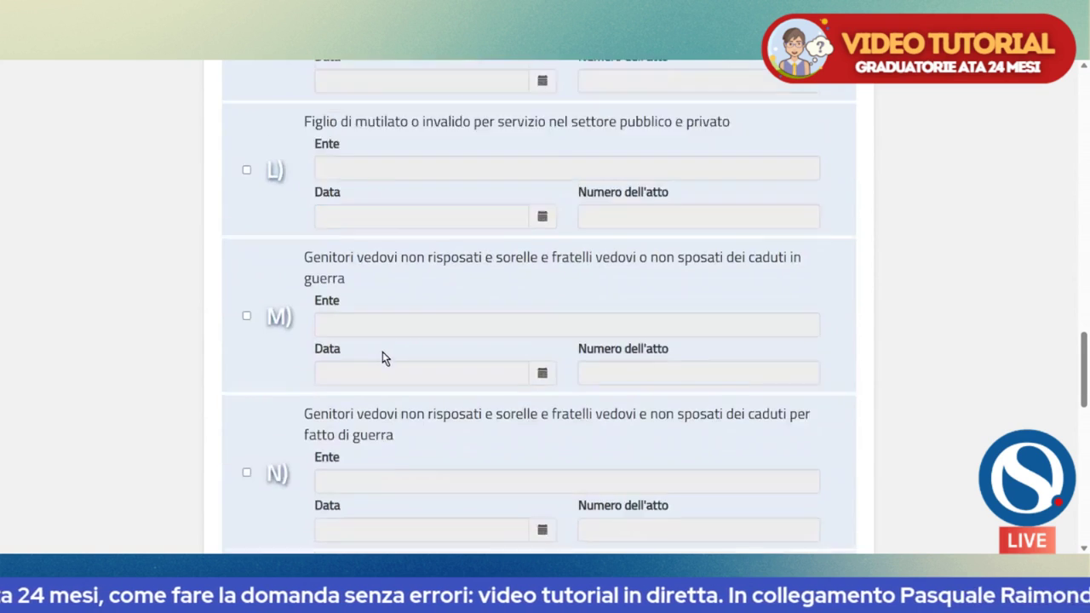
scroll(382, 363, "down", 2)
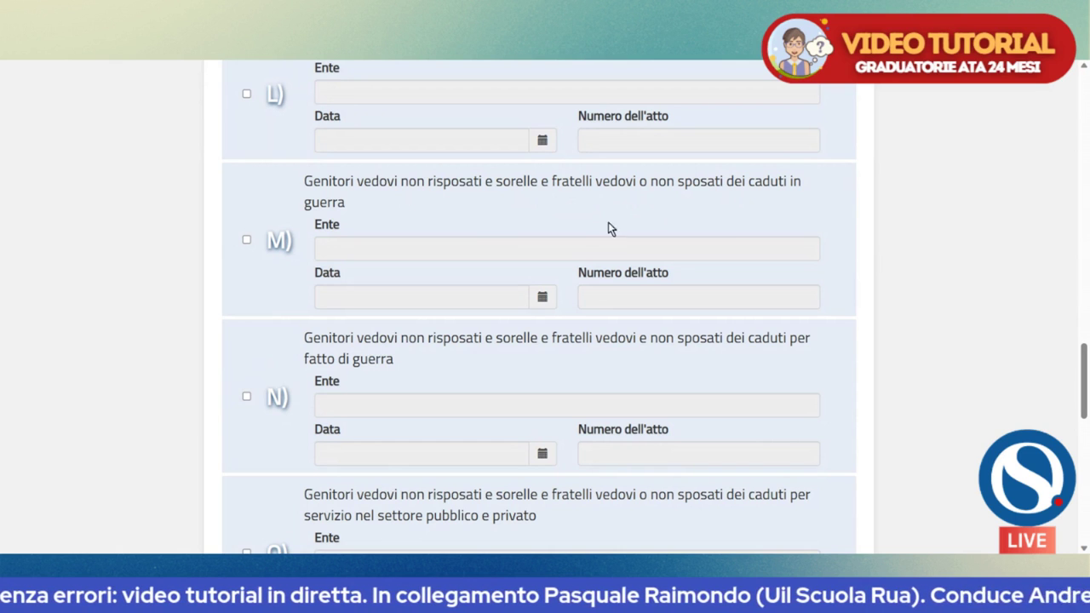
Step: Examine preference titles M) through S), highlighting Q) prestato lodevole servizio for at least one year with the Ministero della Pubblica Istruzione
scroll(417, 276, "down", 1)
scroll(458, 288, "down", 3)
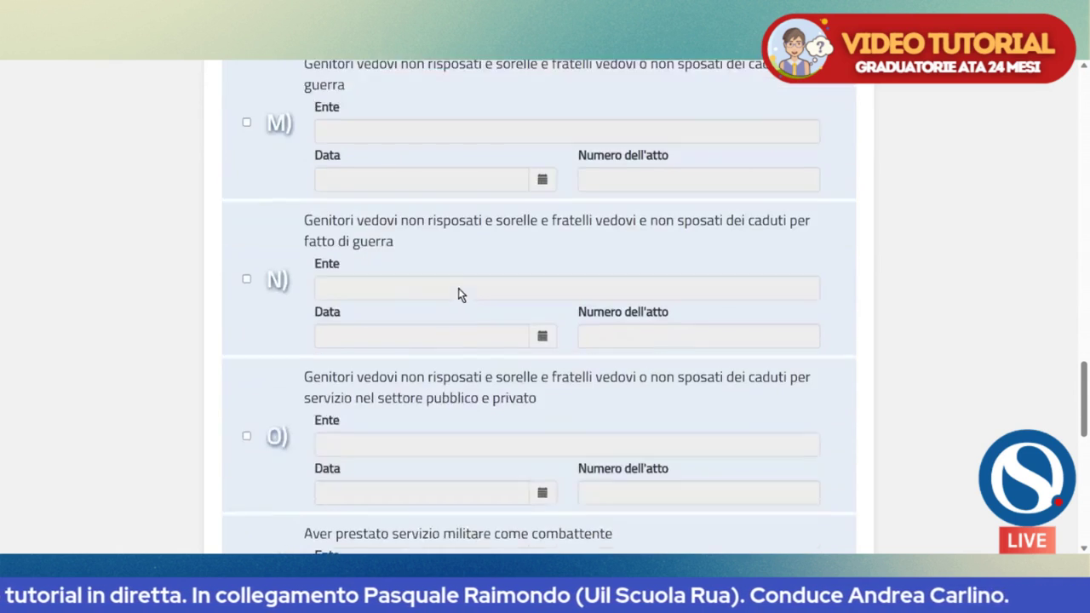
scroll(515, 202, "up", 1)
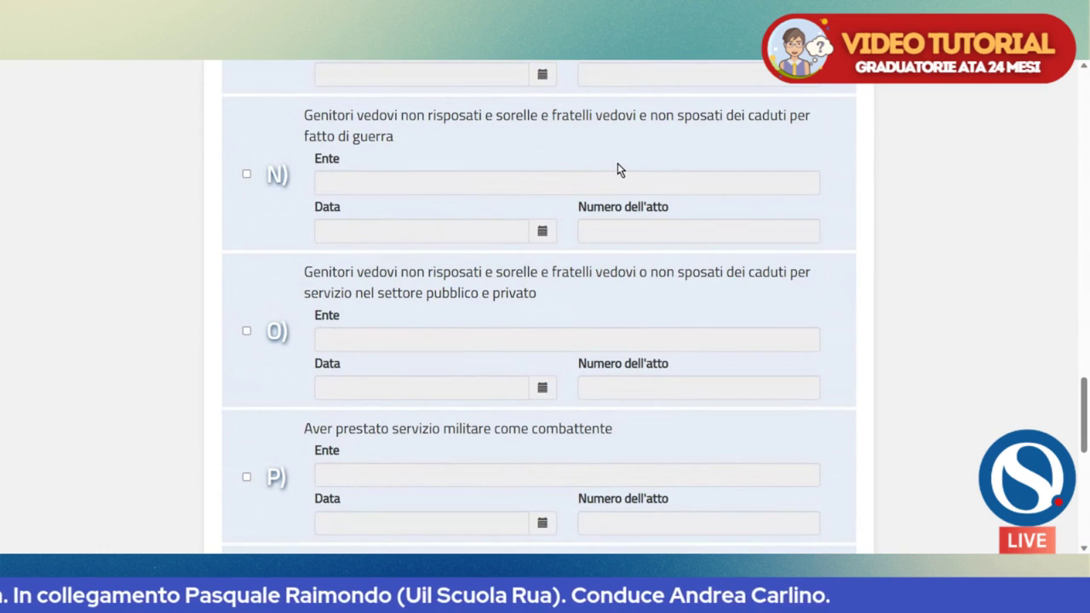
scroll(451, 298, "down", 2)
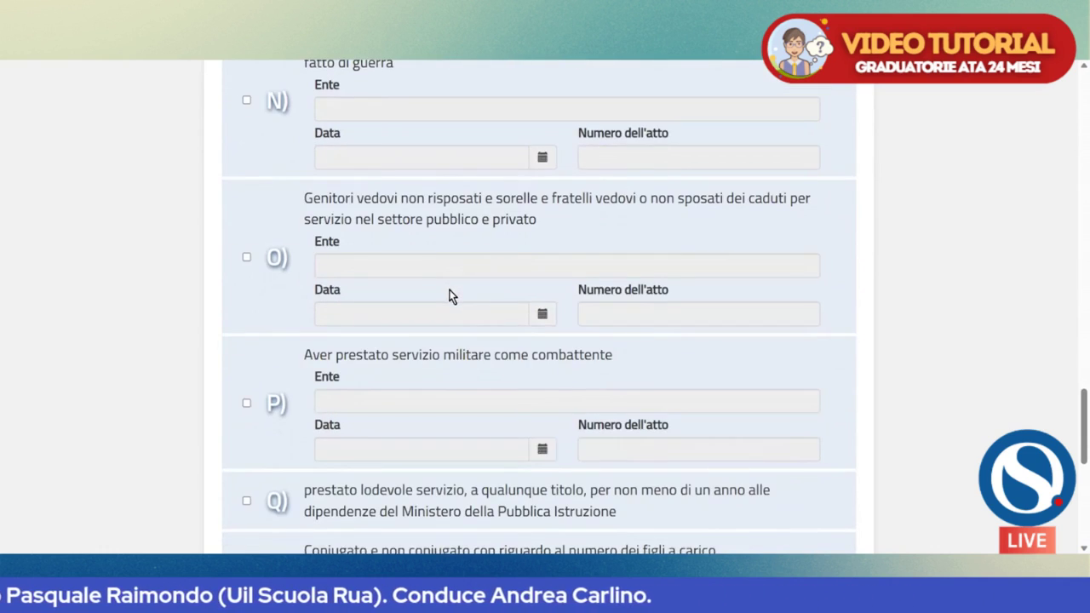
left_click_drag(350, 302, 614, 280)
scroll(613, 281, "down", 2)
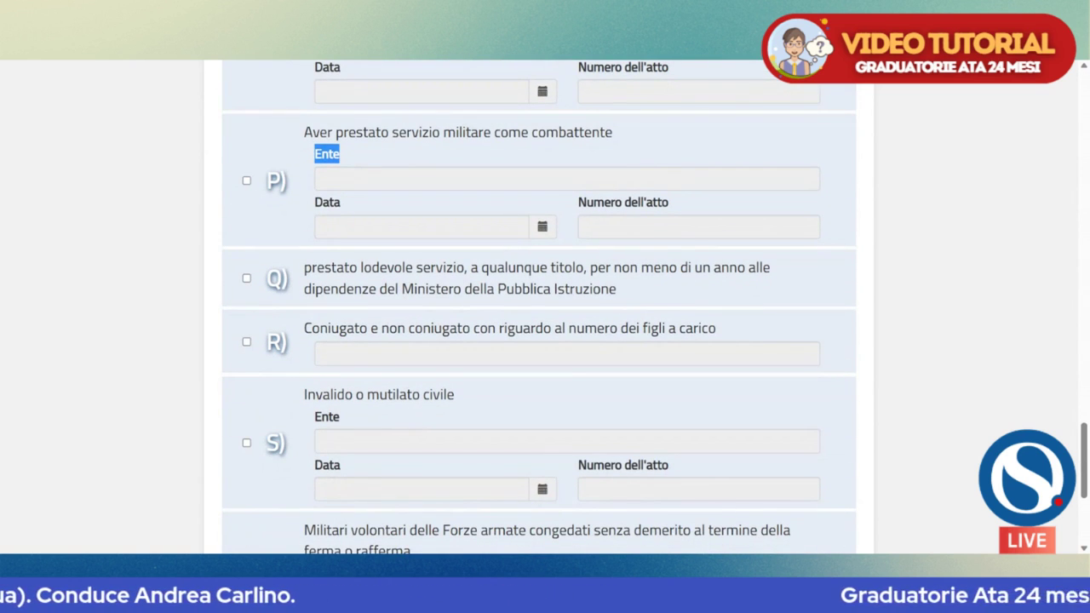
left_click_drag(305, 267, 630, 305)
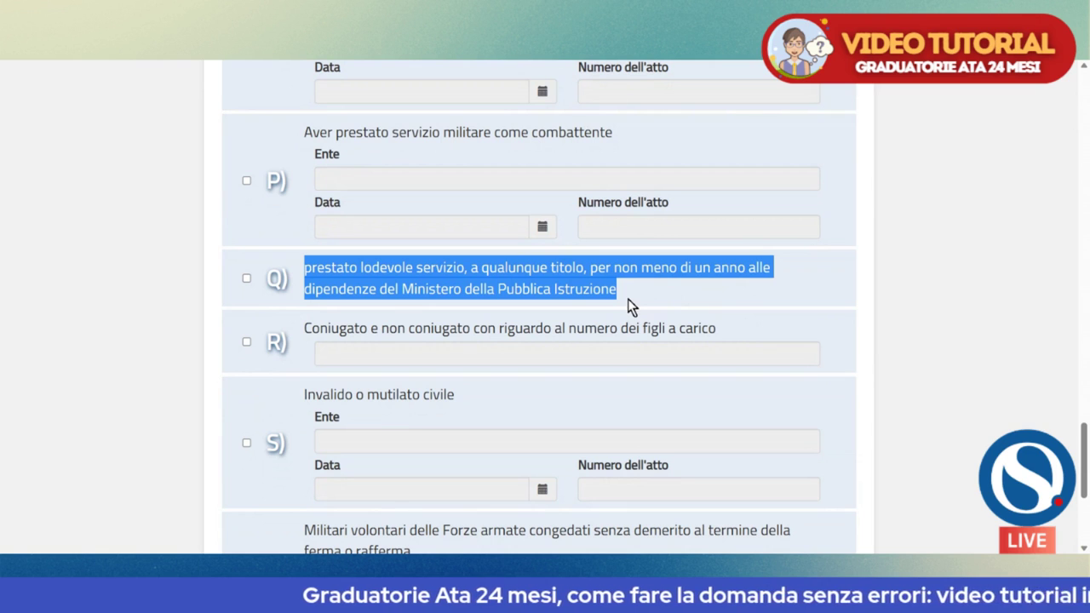
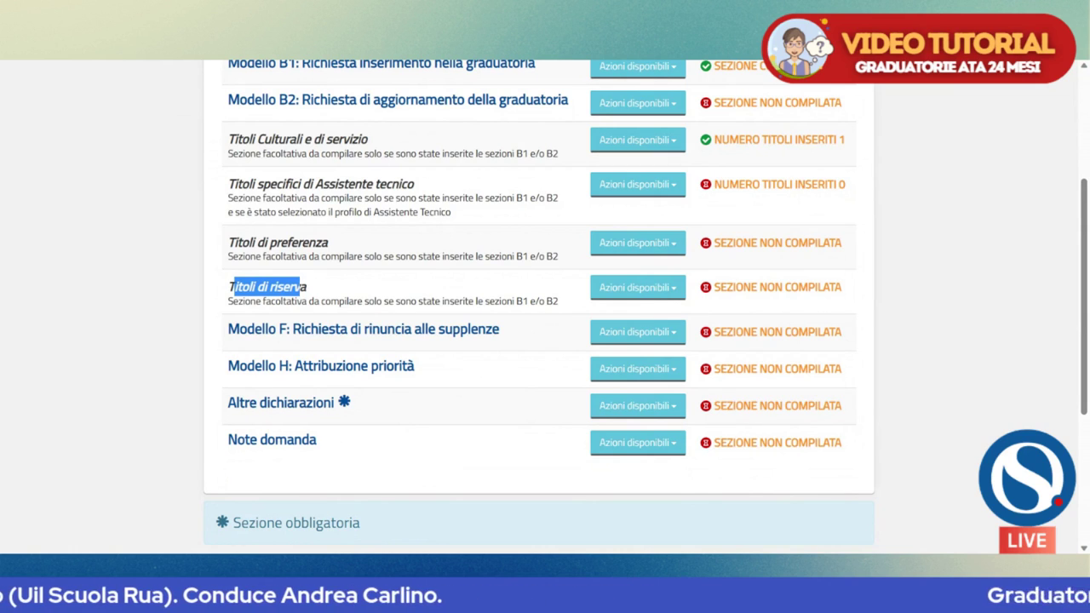
Step: Open the Titoli di riserva section for compilation and examine its reserve titles through R) Volontari in ferma breve e prefissata
left_click(621, 288)
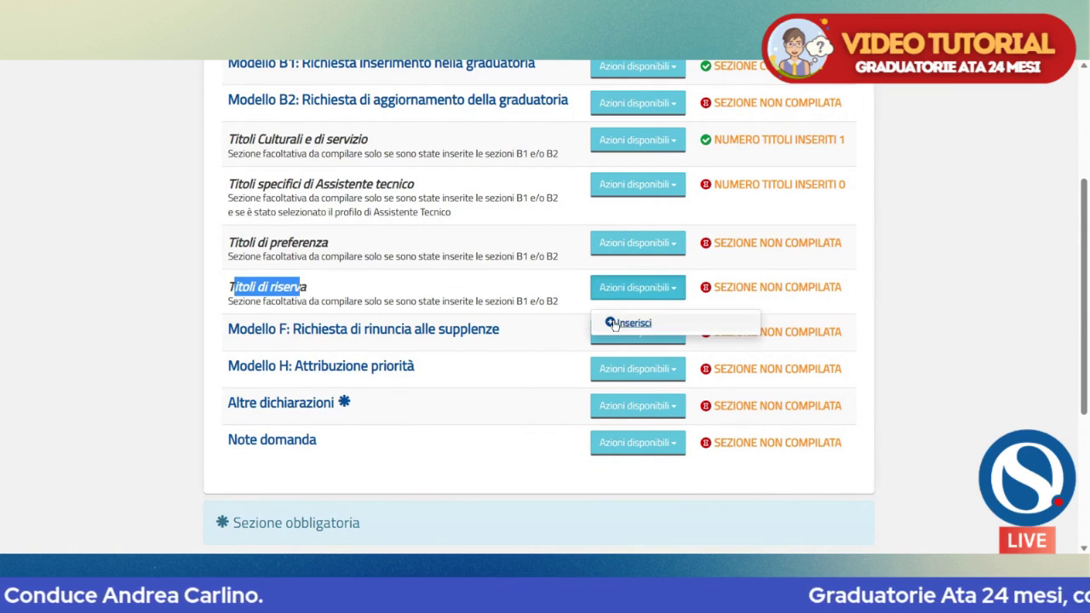
left_click(618, 323)
scroll(475, 294, "down", 10)
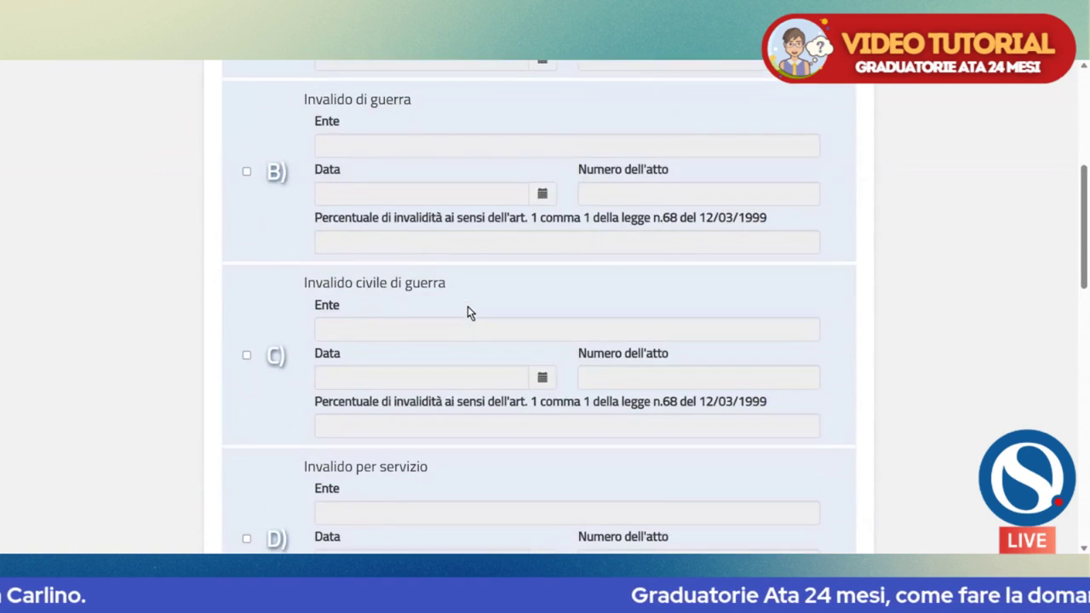
scroll(461, 329, "down", 6)
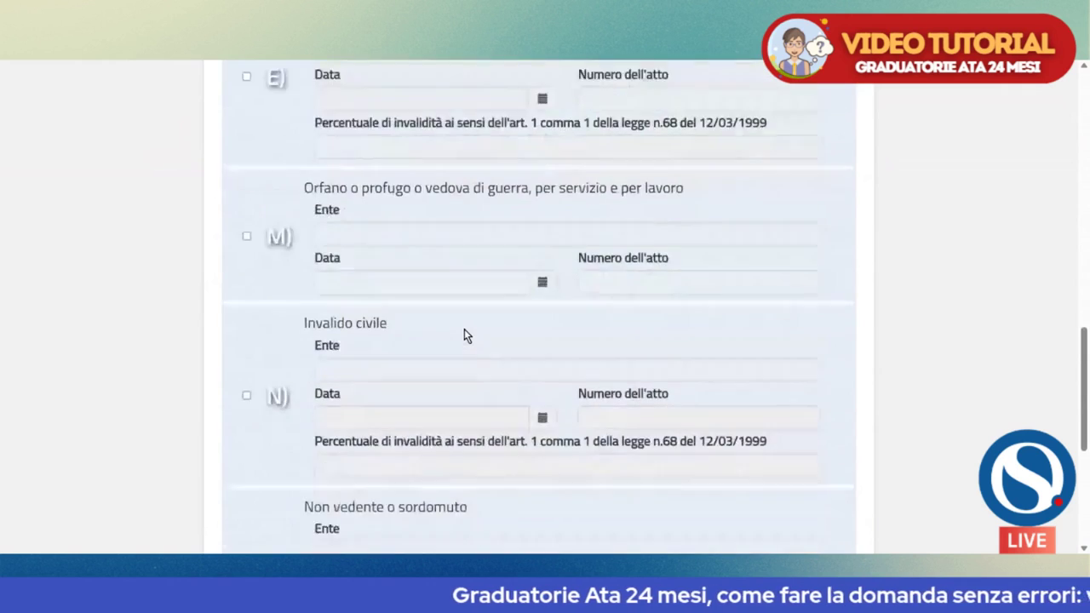
scroll(468, 333, "up", 4)
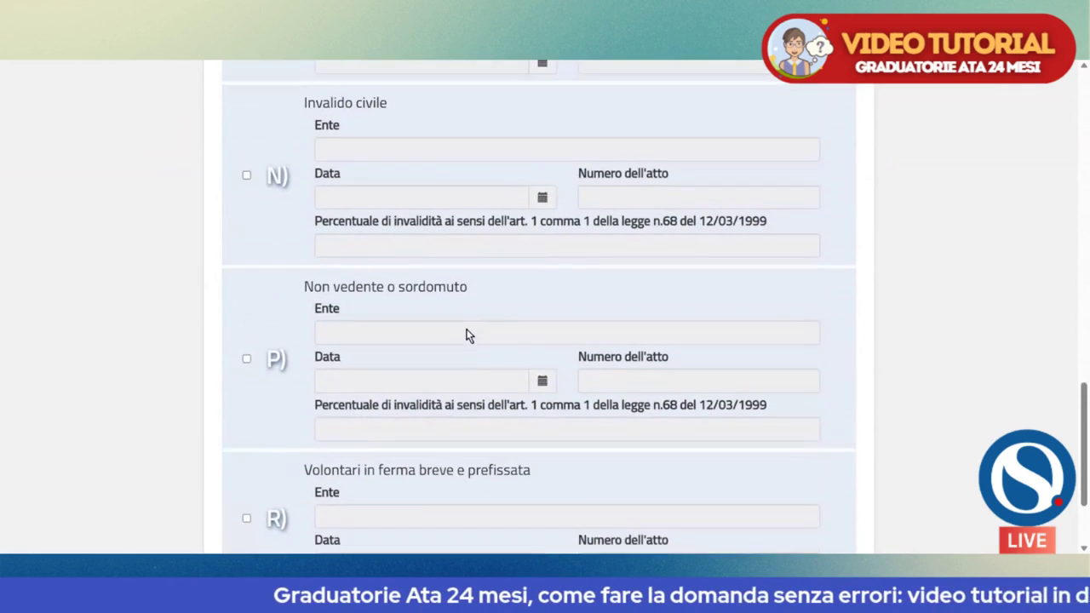
left_click_drag(304, 260, 397, 273)
scroll(396, 272, "down", 3)
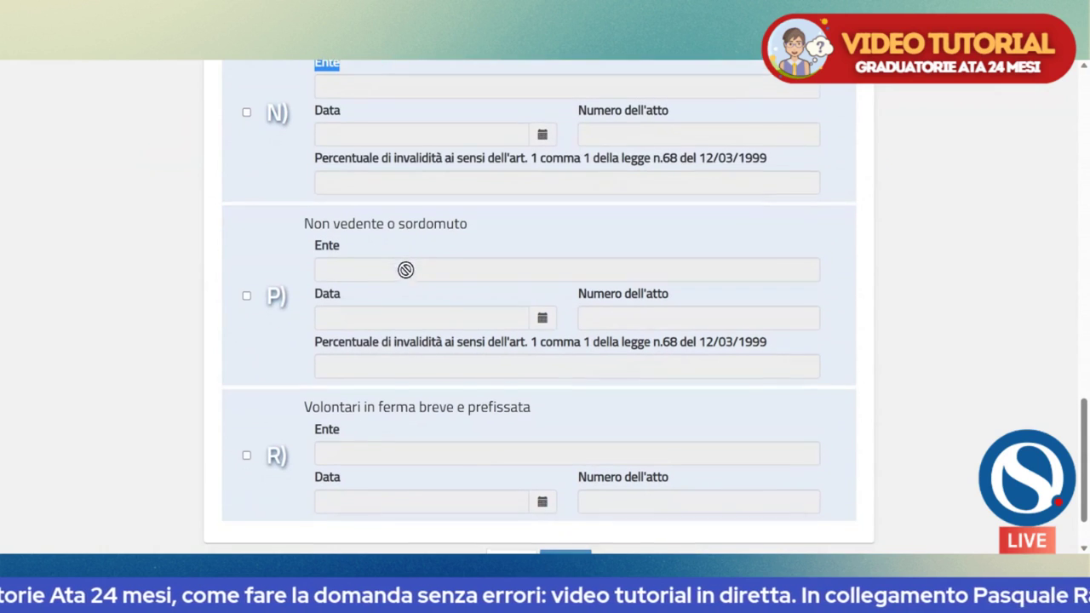
left_click_drag(304, 222, 414, 223)
scroll(414, 223, "down", 1)
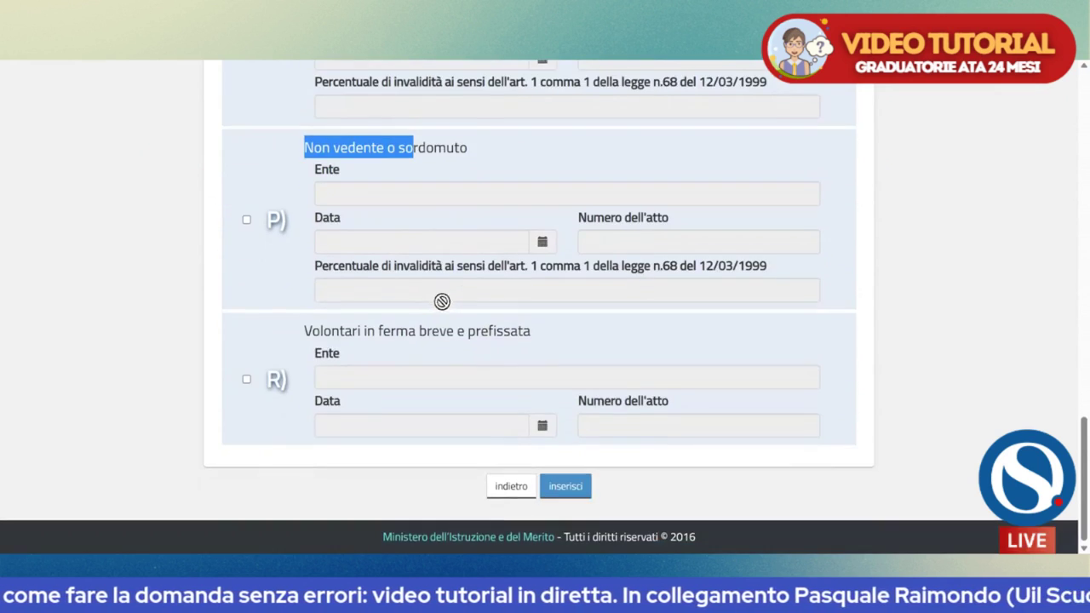
left_click_drag(304, 332, 545, 339)
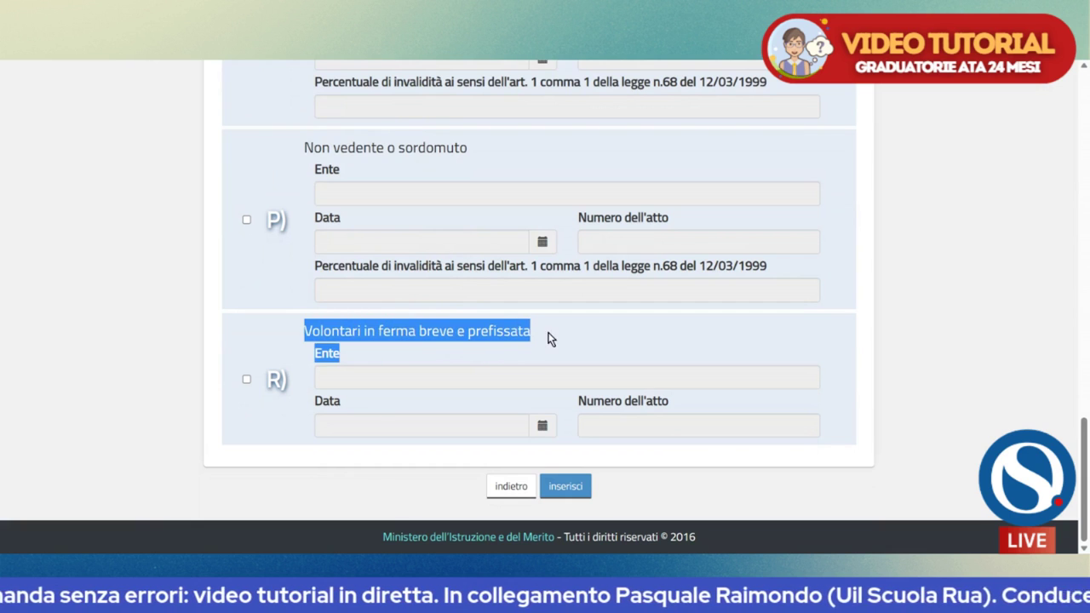
Step: Review the reserve titles again from A) Superstiti di vittime del dovere to N) Invalido civile, highlighting the Invalido civile title
scroll(580, 342, "up", 10)
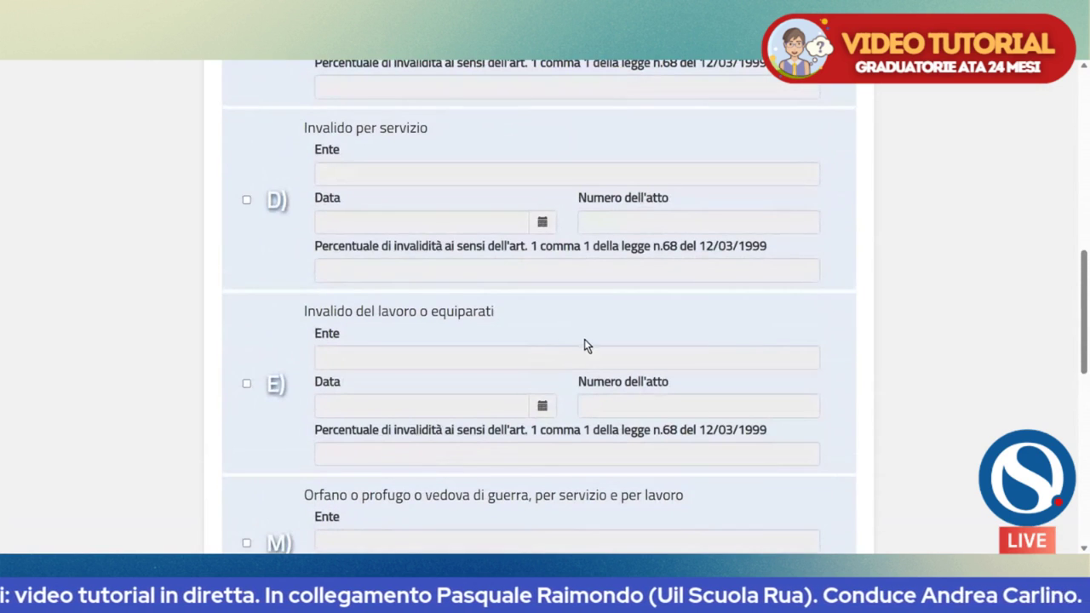
scroll(584, 344, "up", 3)
scroll(584, 339, "up", 4)
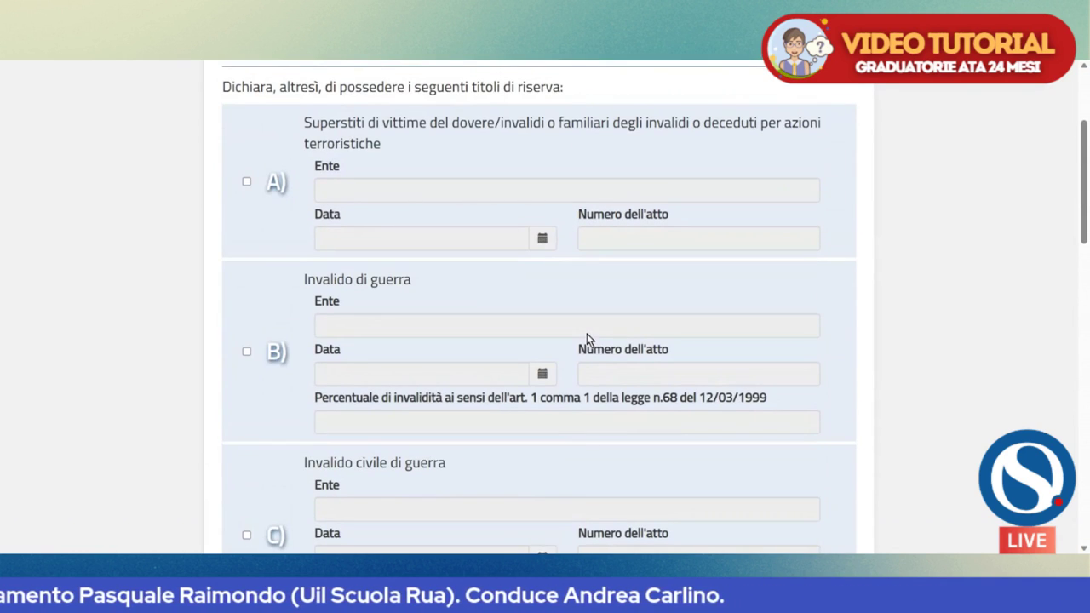
scroll(587, 338, "down", 6)
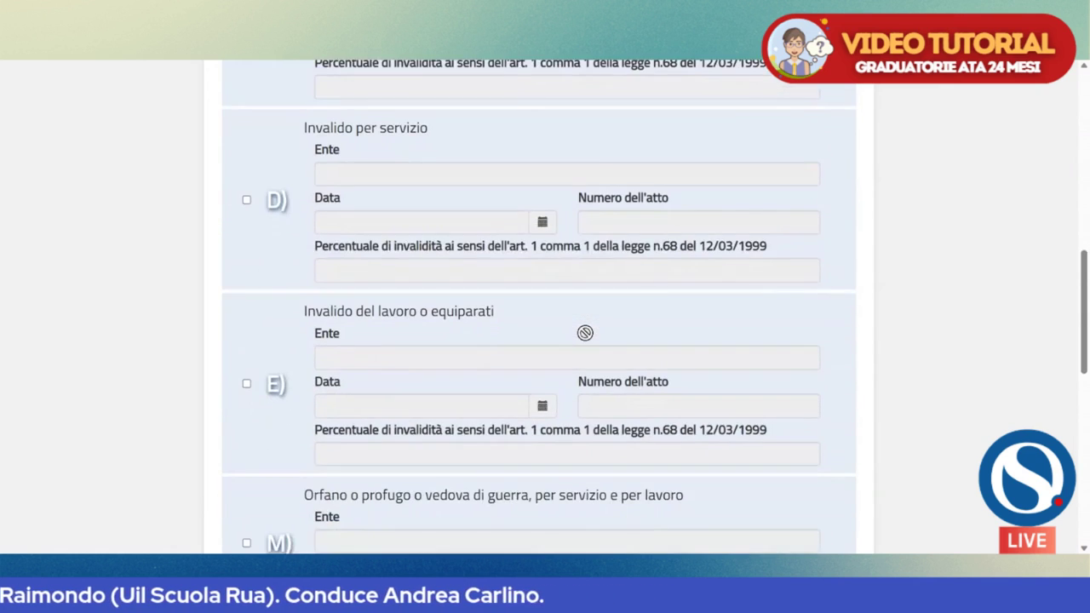
scroll(585, 333, "down", 2)
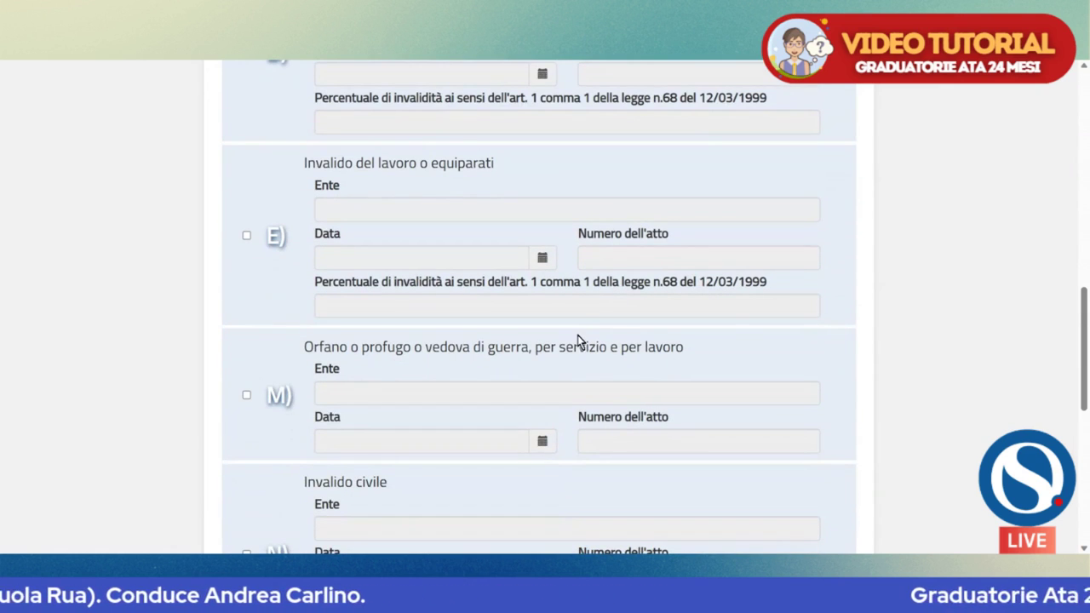
scroll(571, 338, "down", 2)
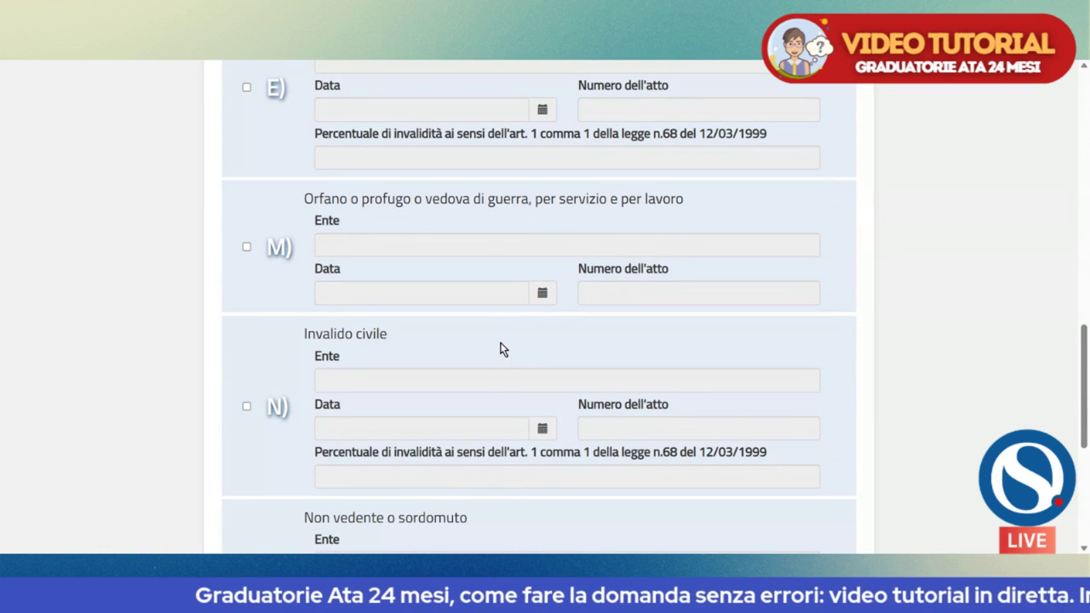
scroll(501, 351, "down", 2)
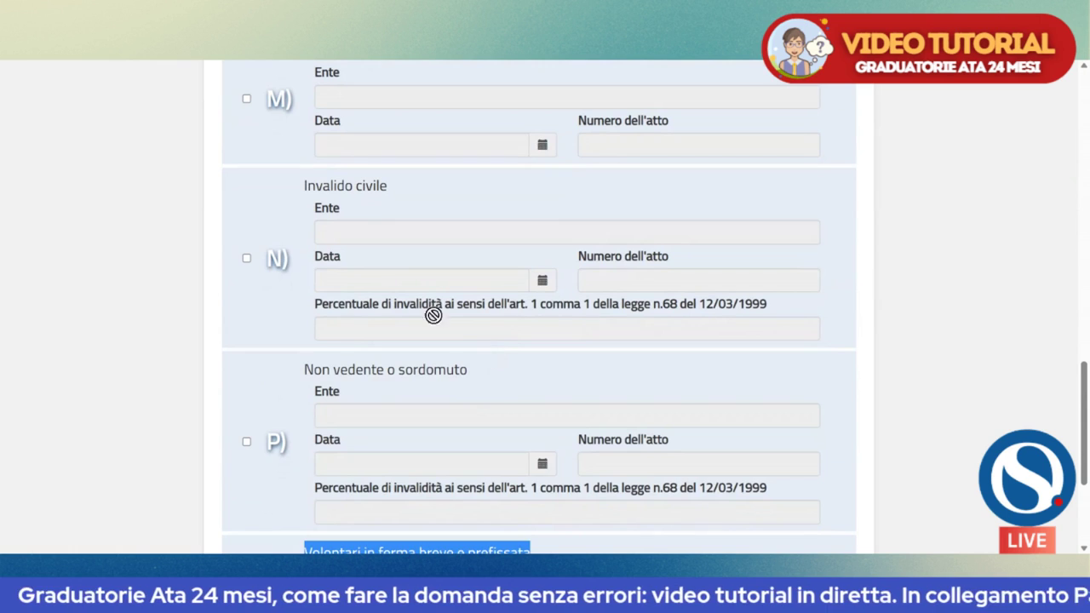
left_click_drag(303, 185, 387, 186)
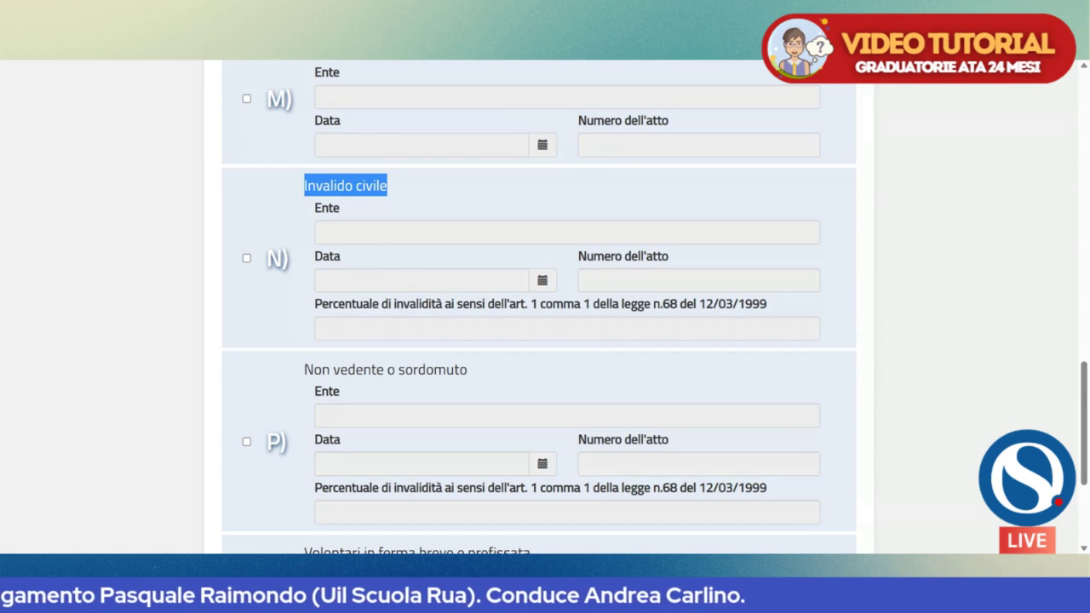
Step: Highlight reserve title R) Volontari in ferma breve e prefissata and return to the application overview without inserting any reserve title
scroll(588, 326, "down", 3)
left_click_drag(303, 331, 531, 337)
scroll(474, 333, "up", 3)
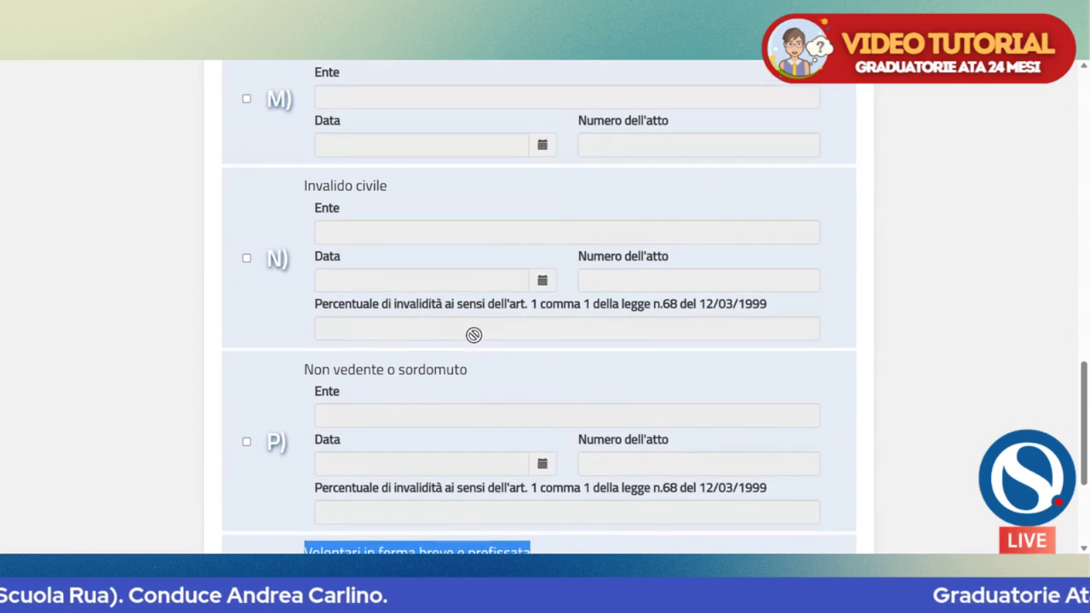
scroll(481, 409, "down", 3)
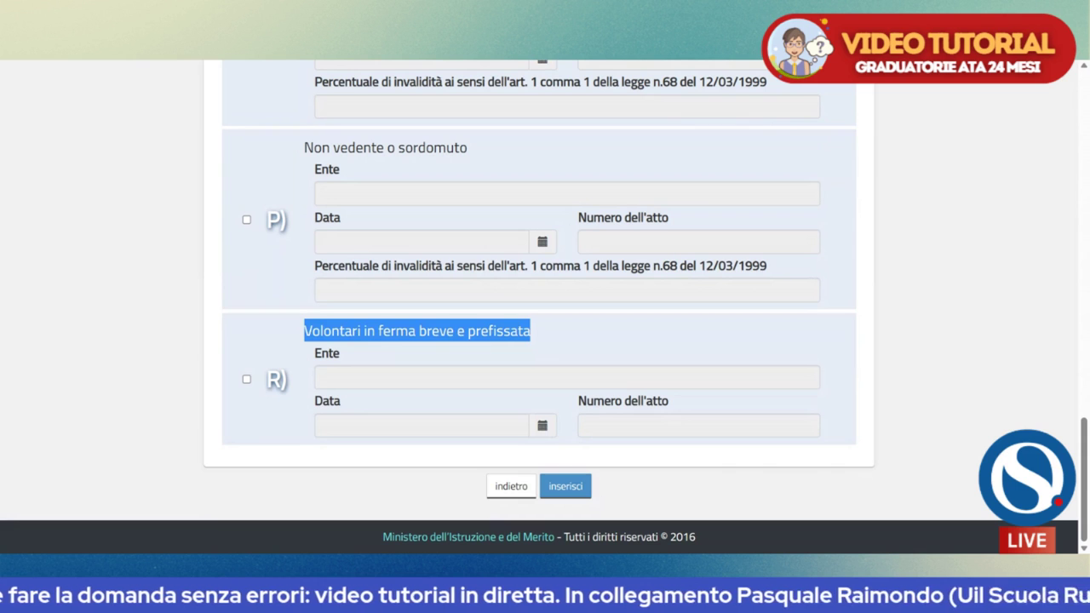
left_click(493, 486)
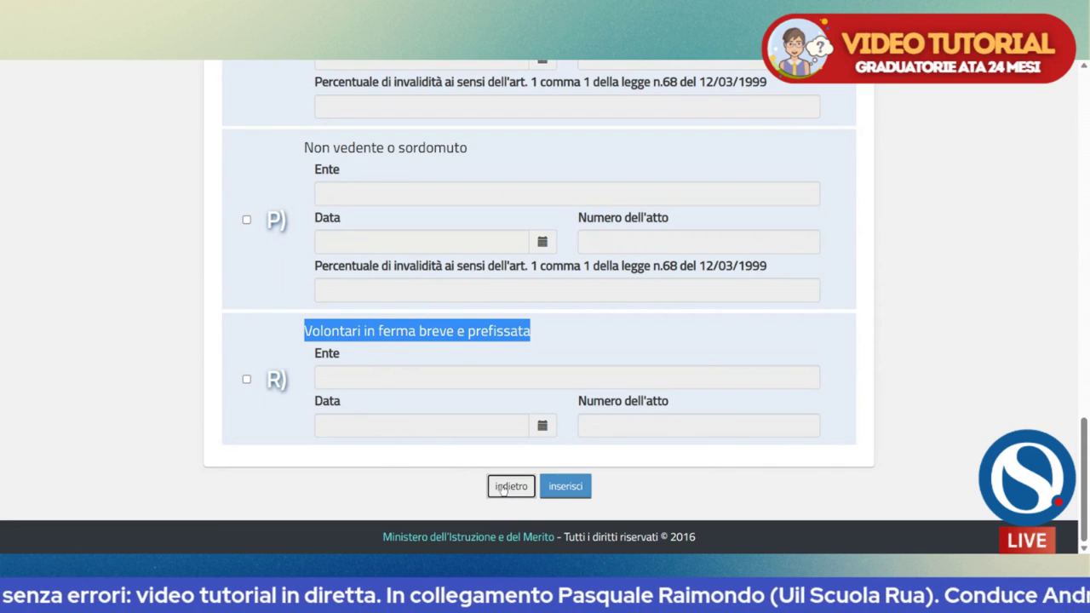
scroll(489, 485, "down", 1)
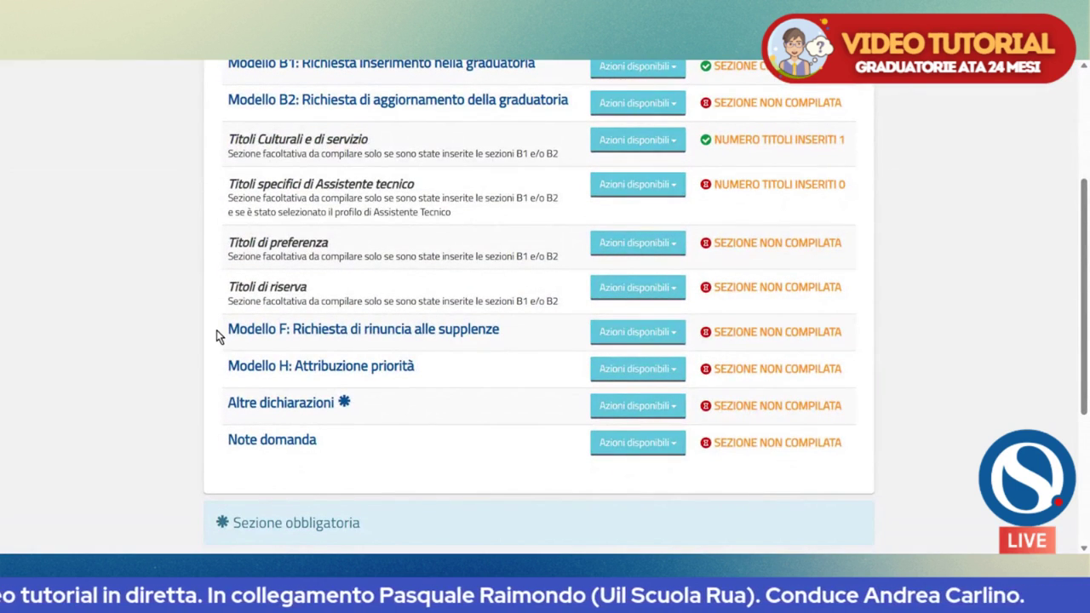
Step: Insert Modello F: Richiesta di rinuncia alle supplenze for the Assistente Amministrativo profile
left_click_drag(221, 338, 513, 331)
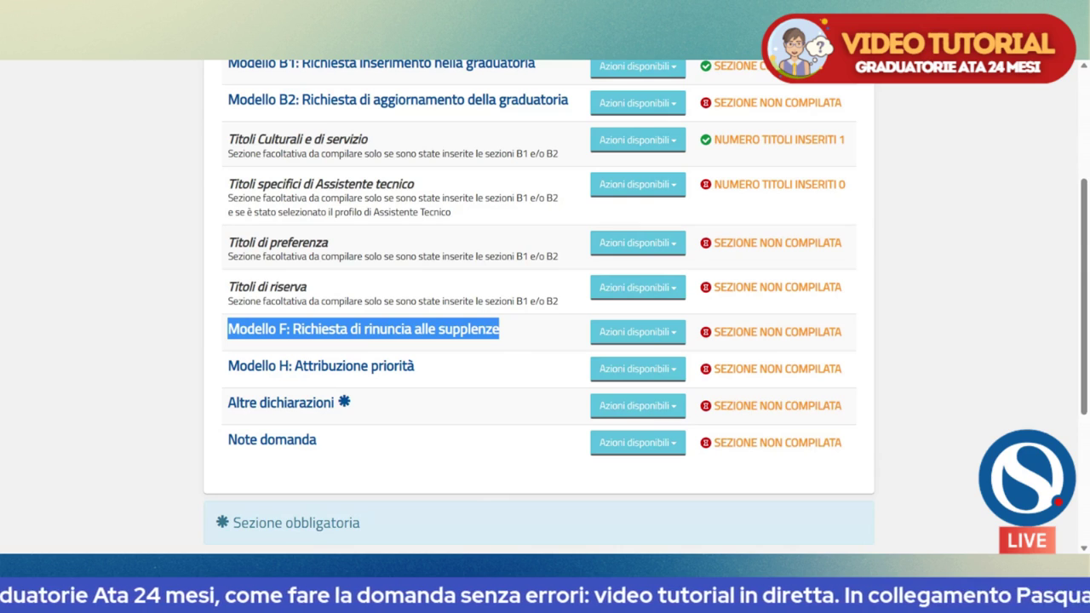
left_click(634, 331)
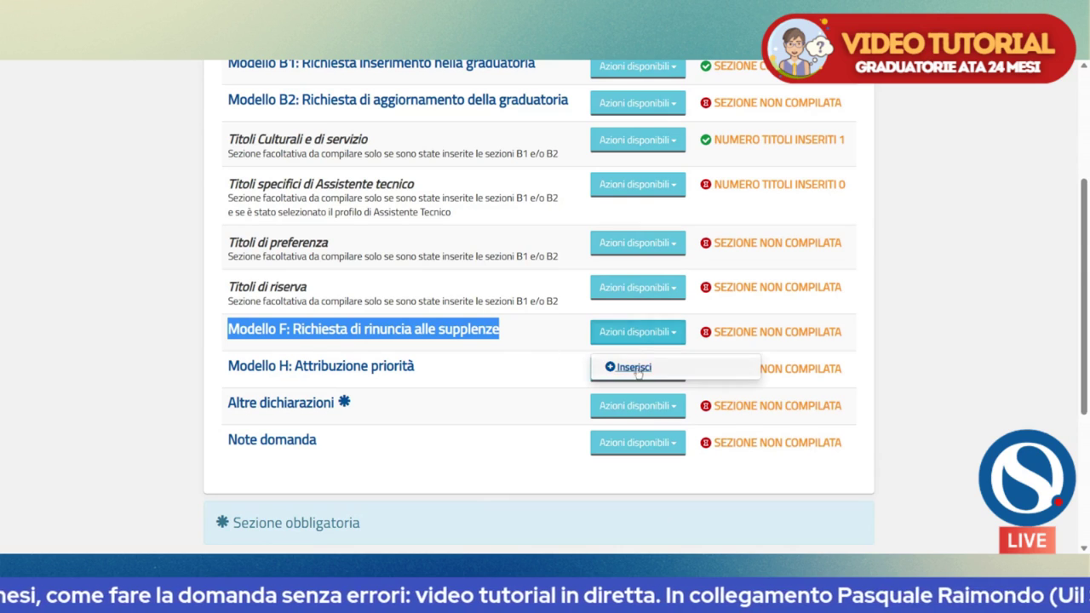
left_click(630, 366)
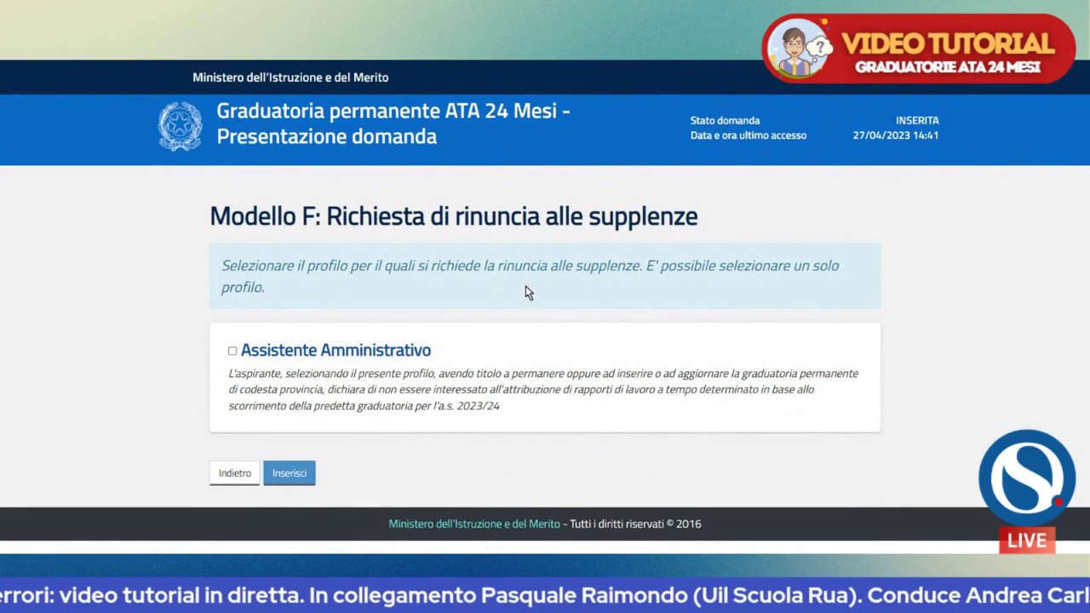
left_click_drag(485, 265, 640, 266)
left_click(232, 351)
left_click(289, 474)
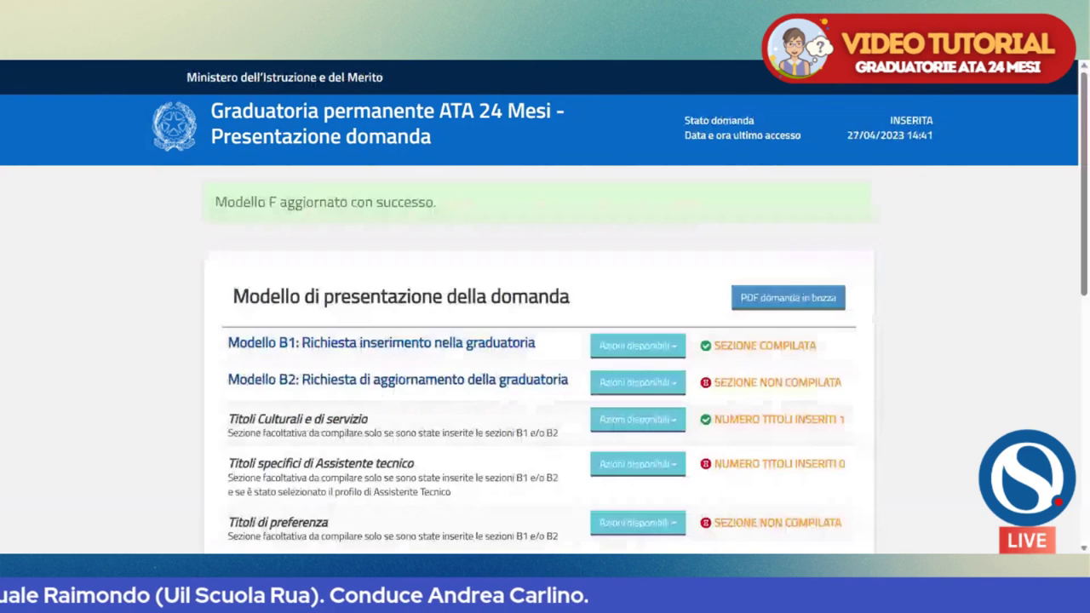
left_click_drag(235, 202, 453, 201)
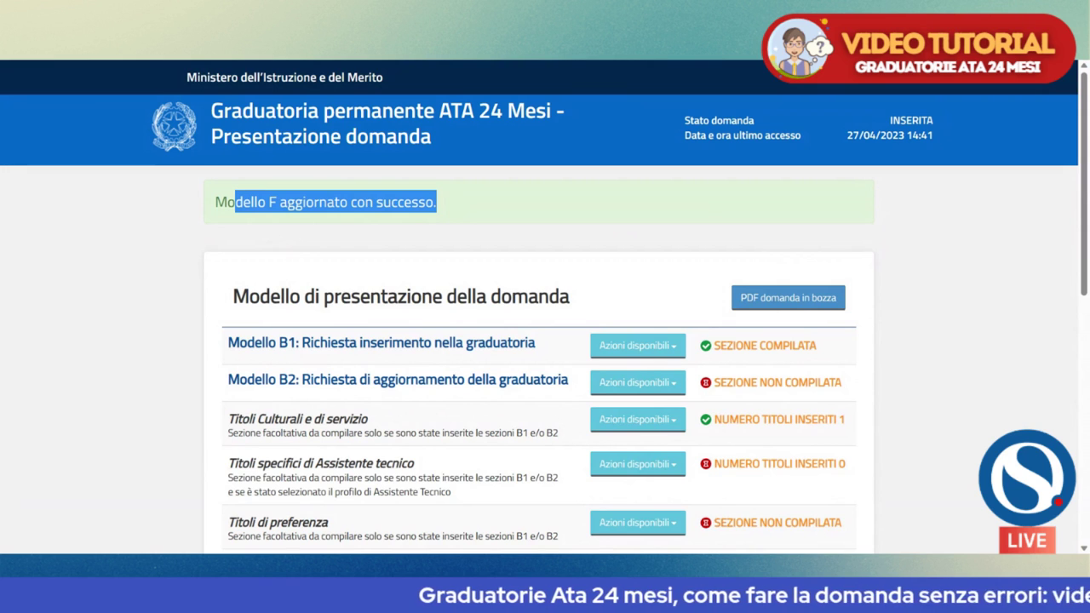
Step: Delete the Modello F waiver inserted for the Assistente Amministrativo profile
scroll(416, 343, "down", 5)
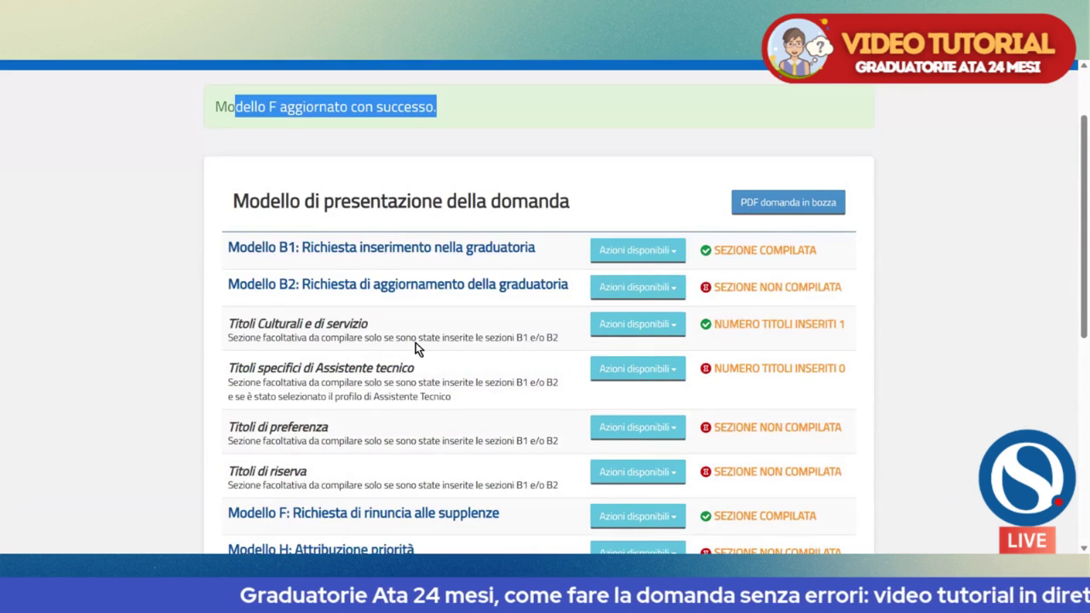
left_click(636, 245)
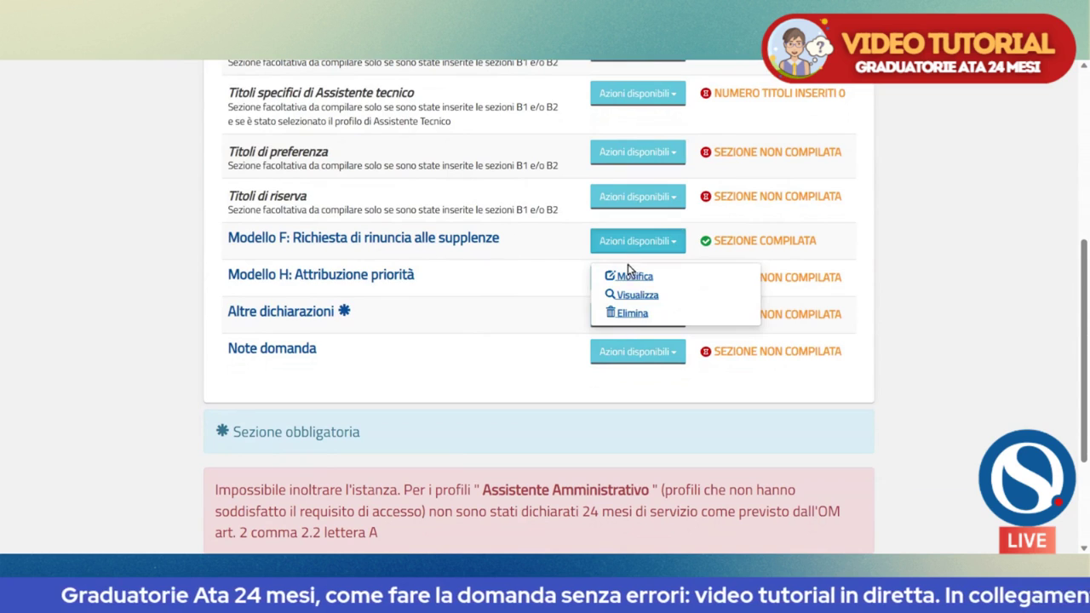
left_click(641, 312)
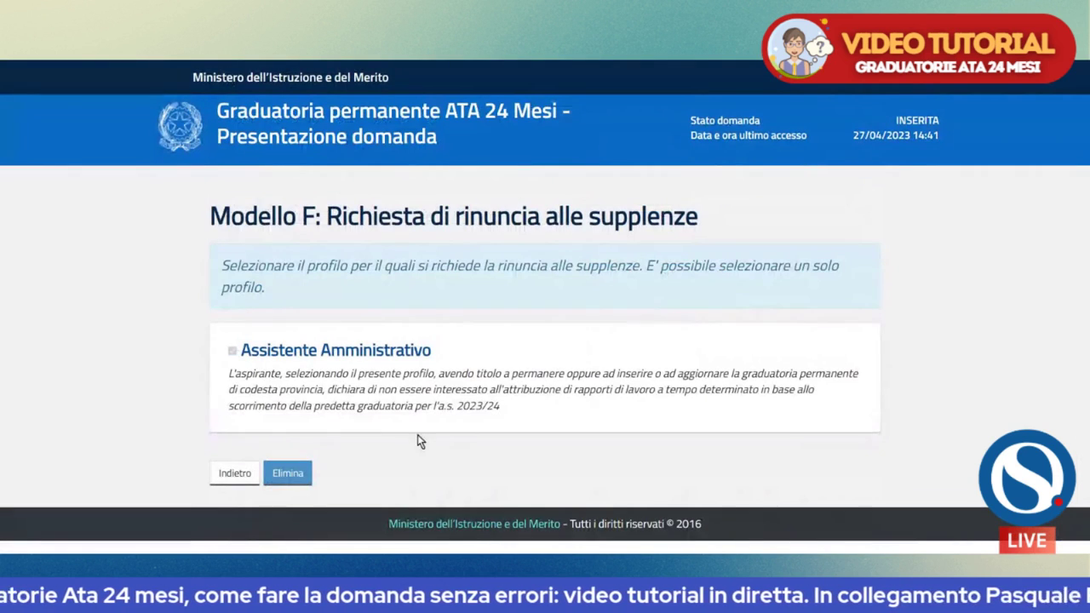
left_click(294, 477)
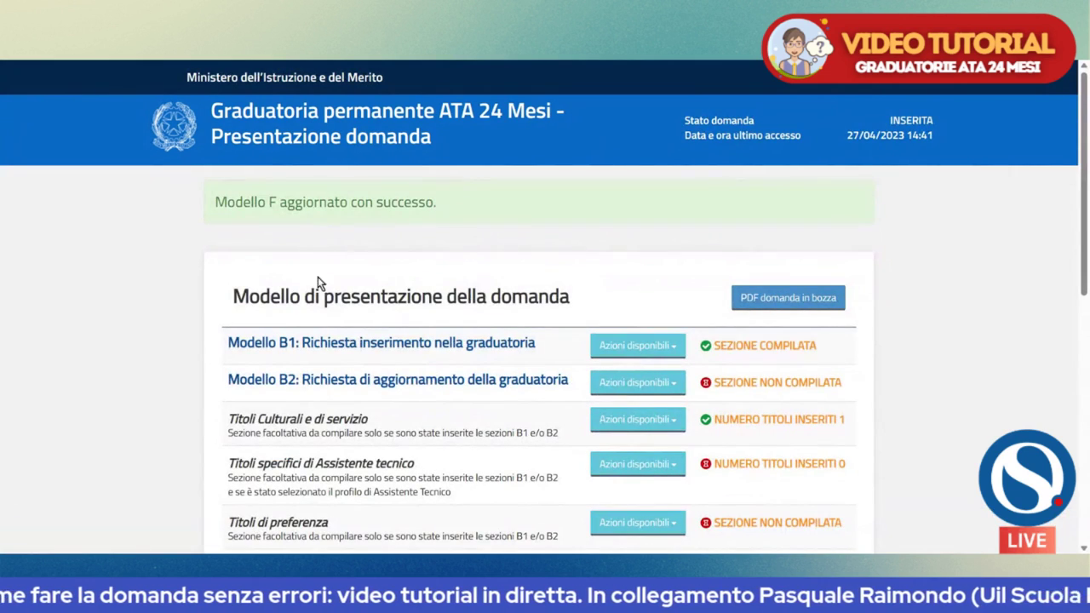
left_click_drag(226, 202, 426, 202)
Step: Open Modello H: Attribuzione priorità for compilation and examine its personal disability and padre/madre, fratello/sorella and coniuge, figlio/figlia declarations
scroll(426, 202, "down", 4)
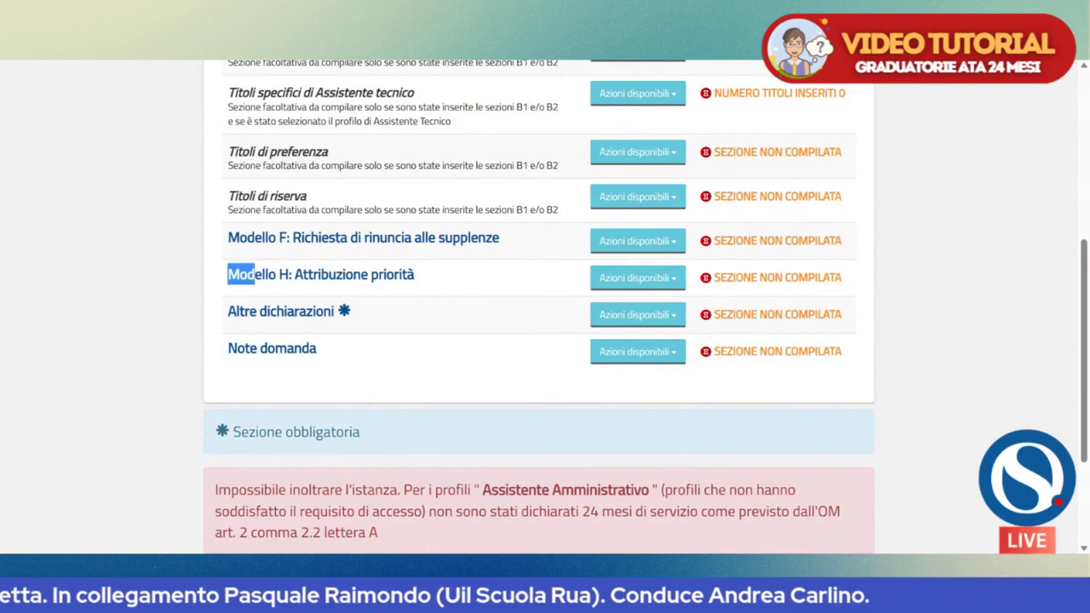
left_click_drag(247, 275, 447, 289)
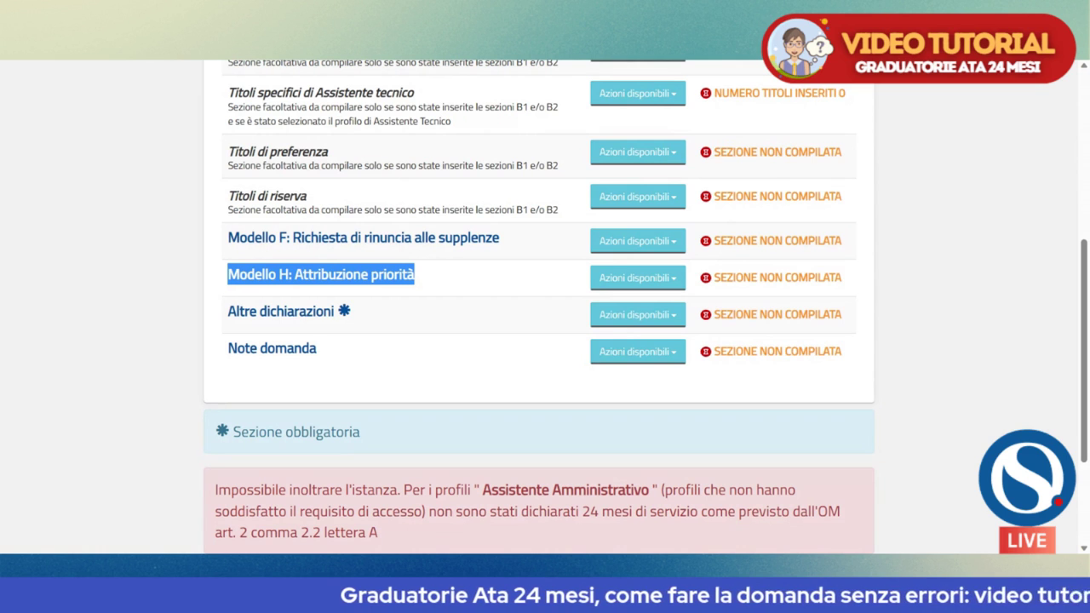
left_click(641, 277)
left_click(634, 313)
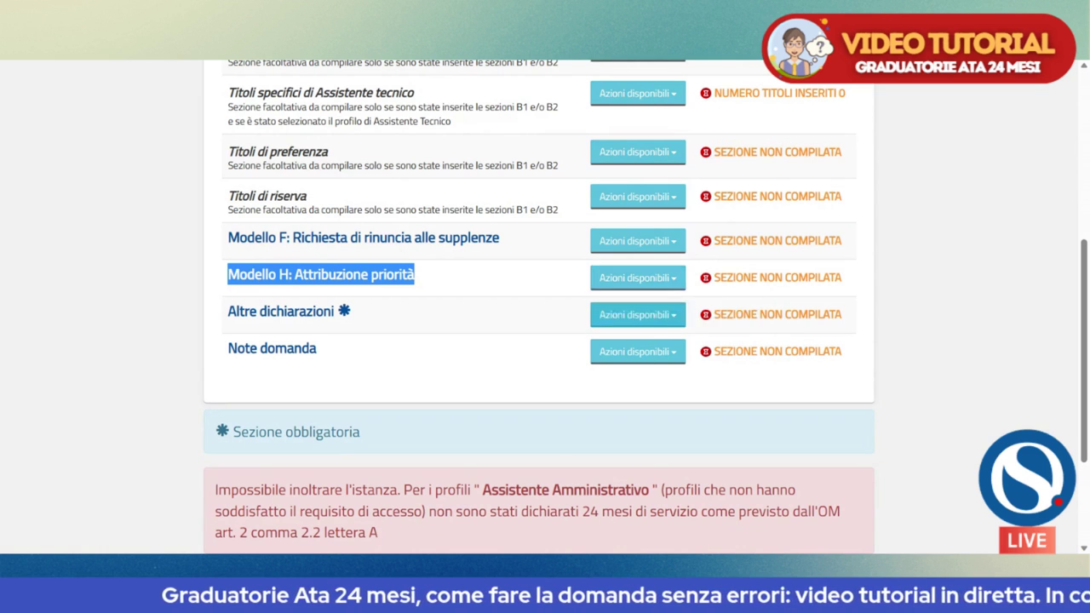
scroll(232, 345, "down", 2)
scroll(341, 387, "down", 6)
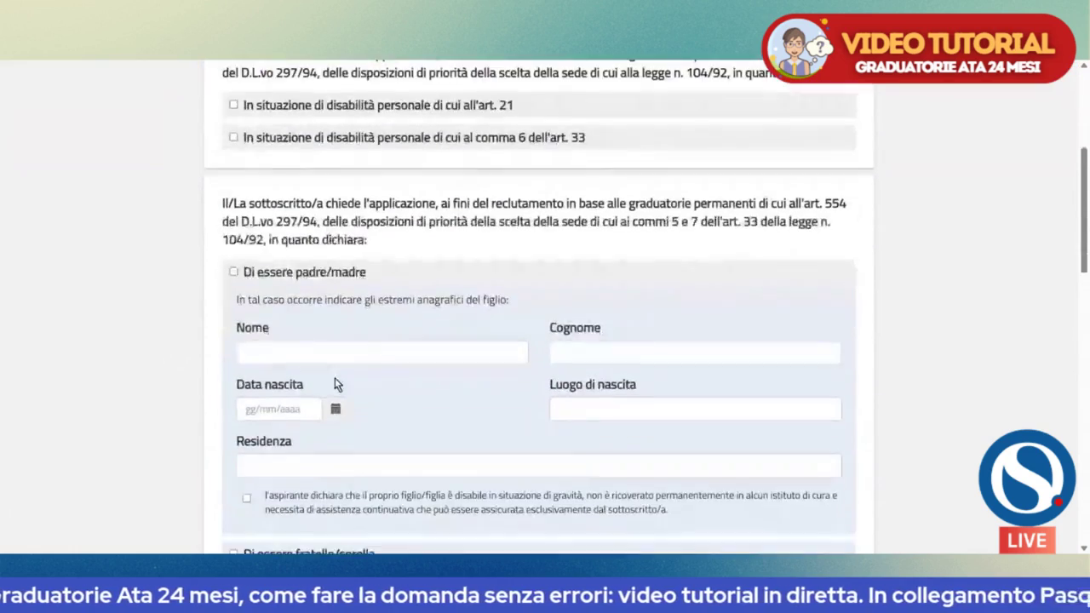
scroll(349, 391, "down", 5)
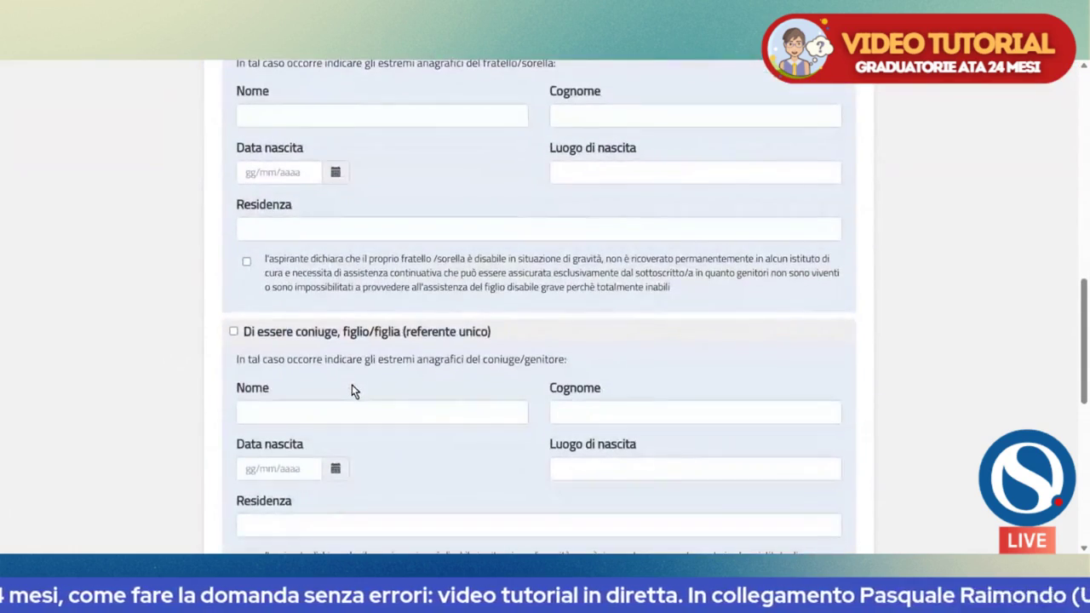
scroll(354, 390, "up", 10)
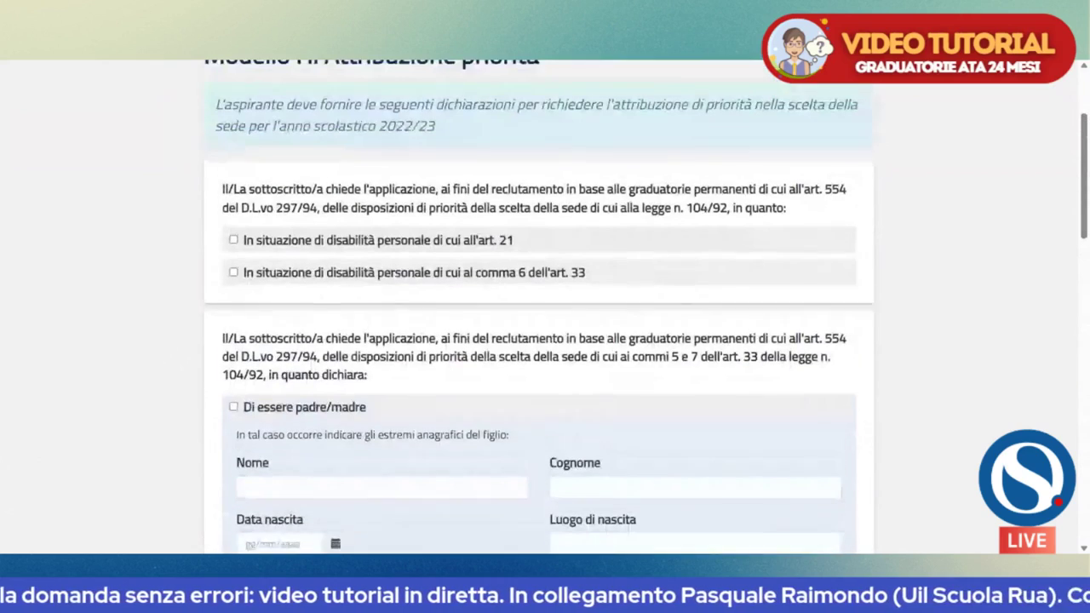